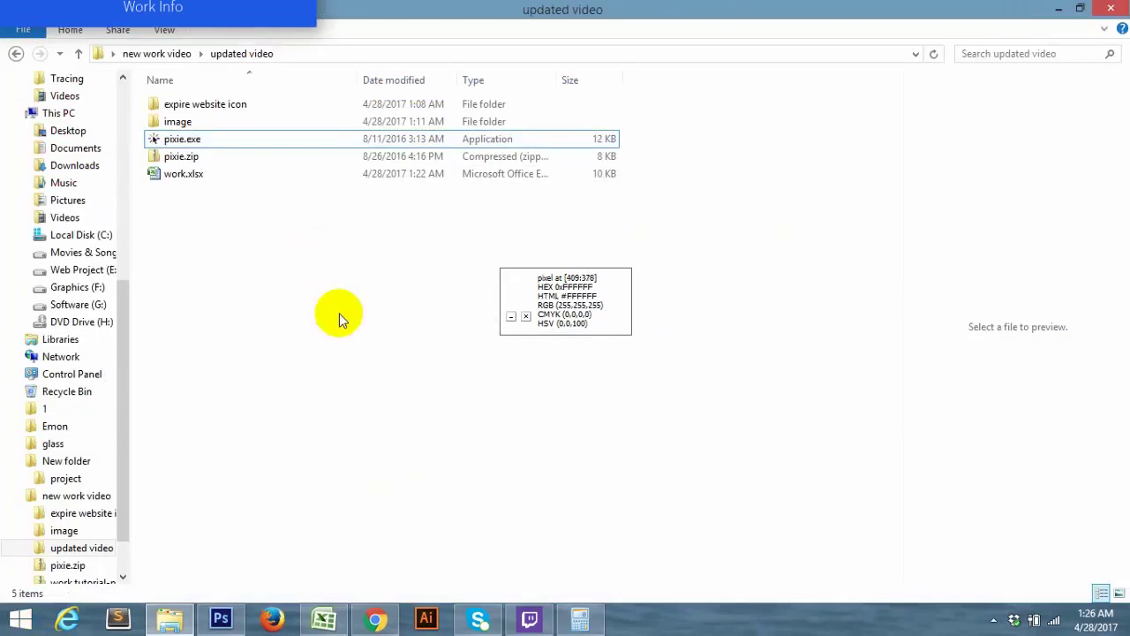
Open the workbook work.xlsx from the updated video folder and select the first website address in cell A2
{"action": "left_click", "coordinate": [182, 173]}
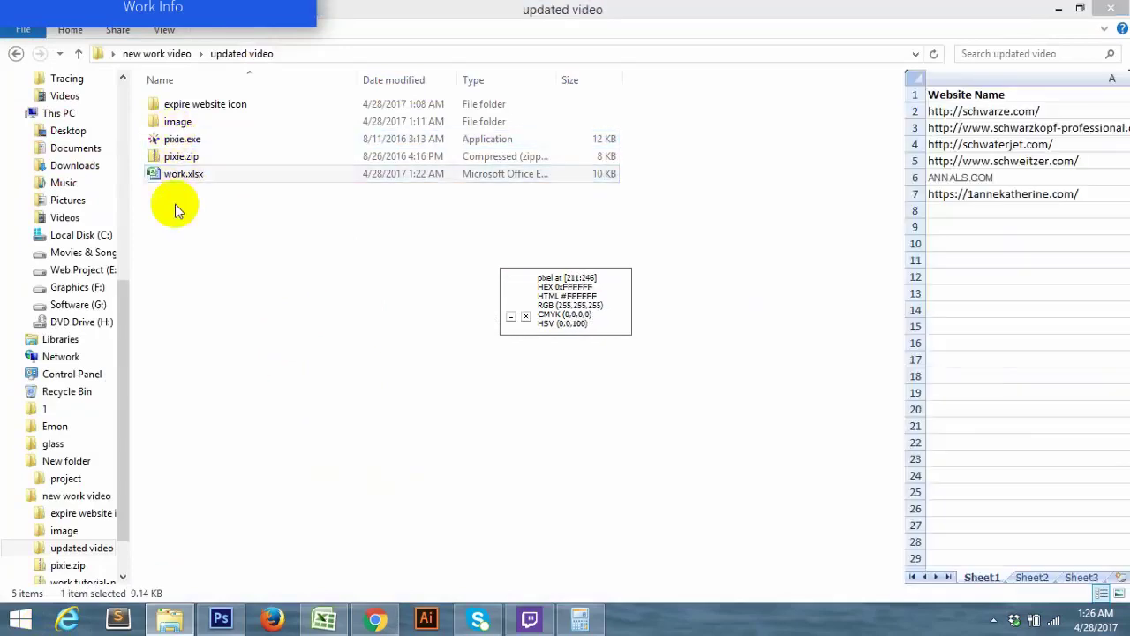
{"action": "double_click", "coordinate": [176, 179]}
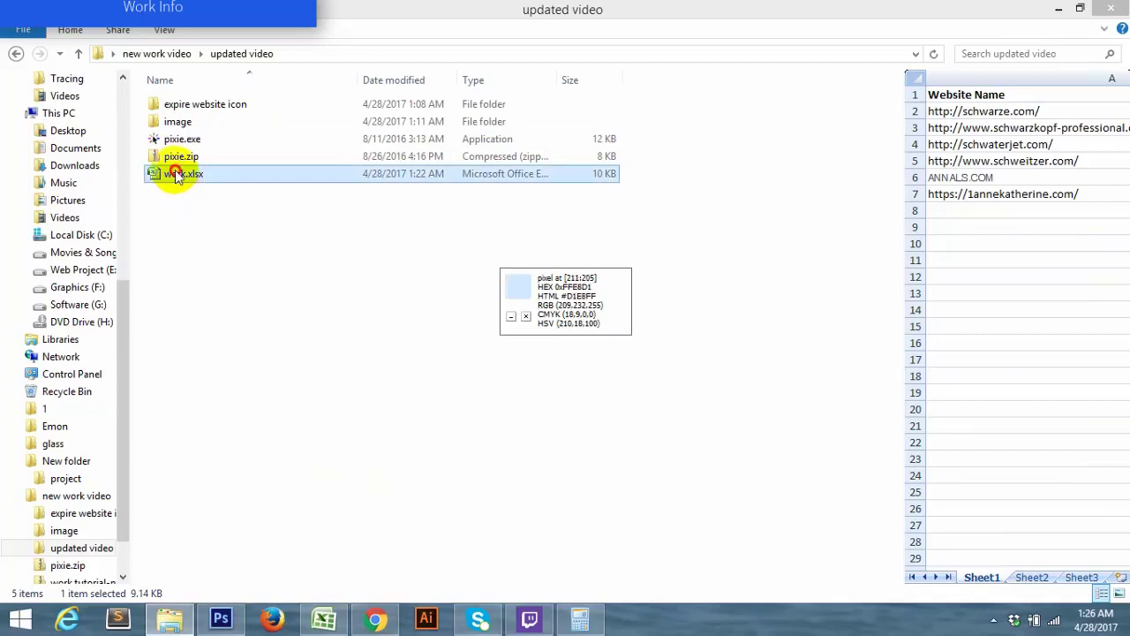
{"action": "left_click", "coordinate": [170, 181]}
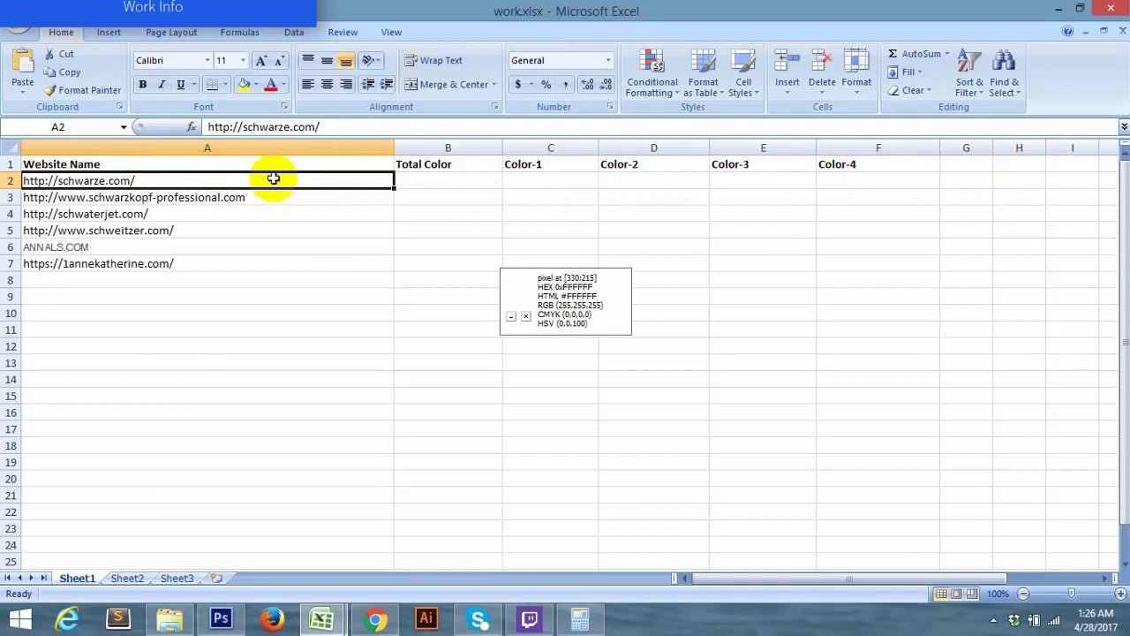
{"action": "key", "text": "ctrl+c"}
{"action": "left_click", "coordinate": [525, 316]}
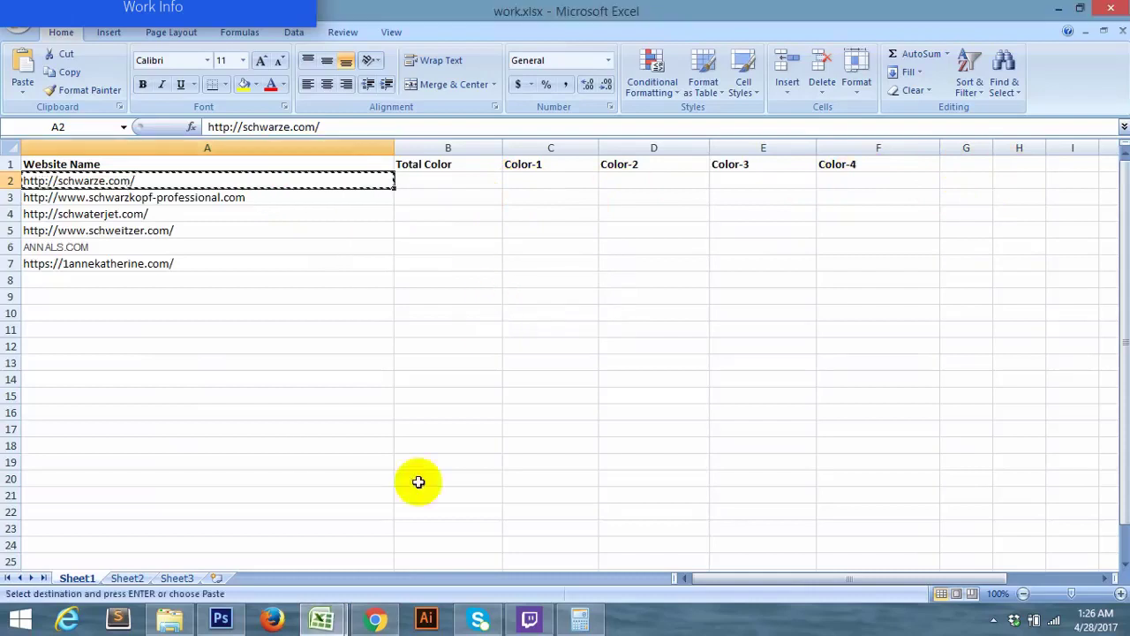
{"action": "left_click", "coordinate": [375, 618]}
{"action": "left_click", "coordinate": [332, 39]}
{"action": "key", "text": "ctrl+v"}
{"action": "key", "text": "Return"}
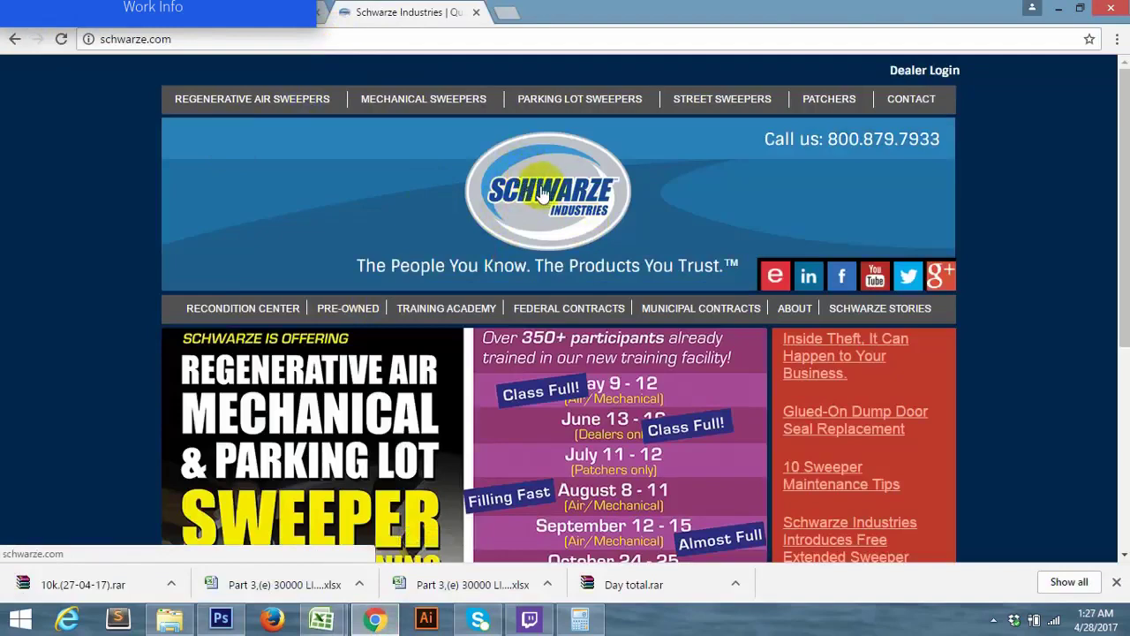
Launch pixie.exe from the updated video folder in File Explorer and return to the Schwarze website in Chrome
{"action": "left_click", "coordinate": [168, 623]}
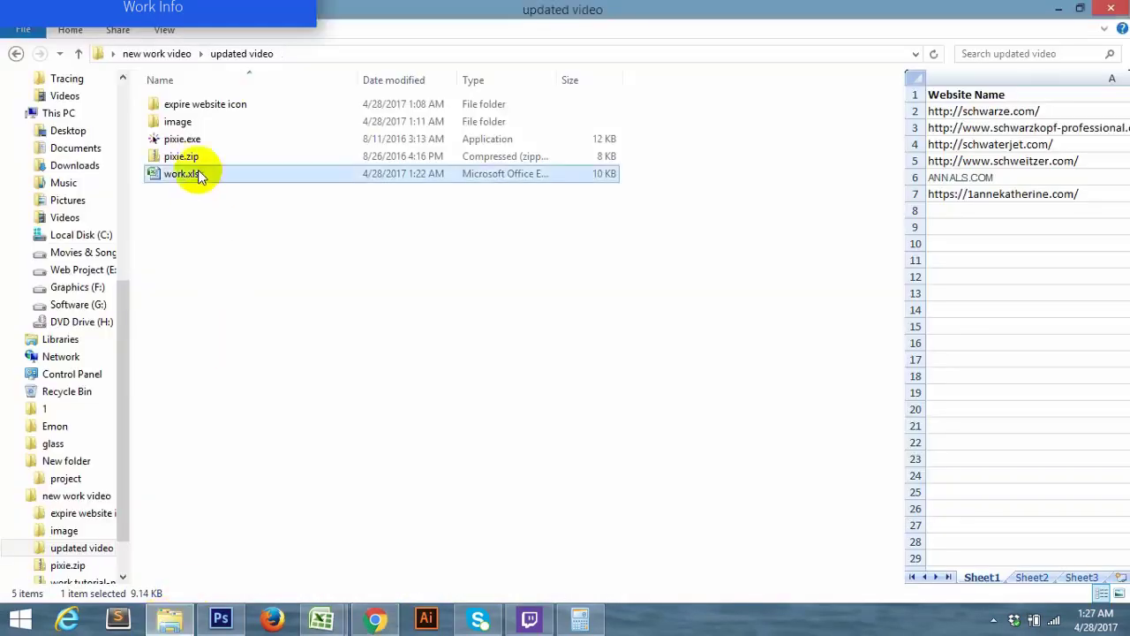
{"action": "double_click", "coordinate": [190, 142]}
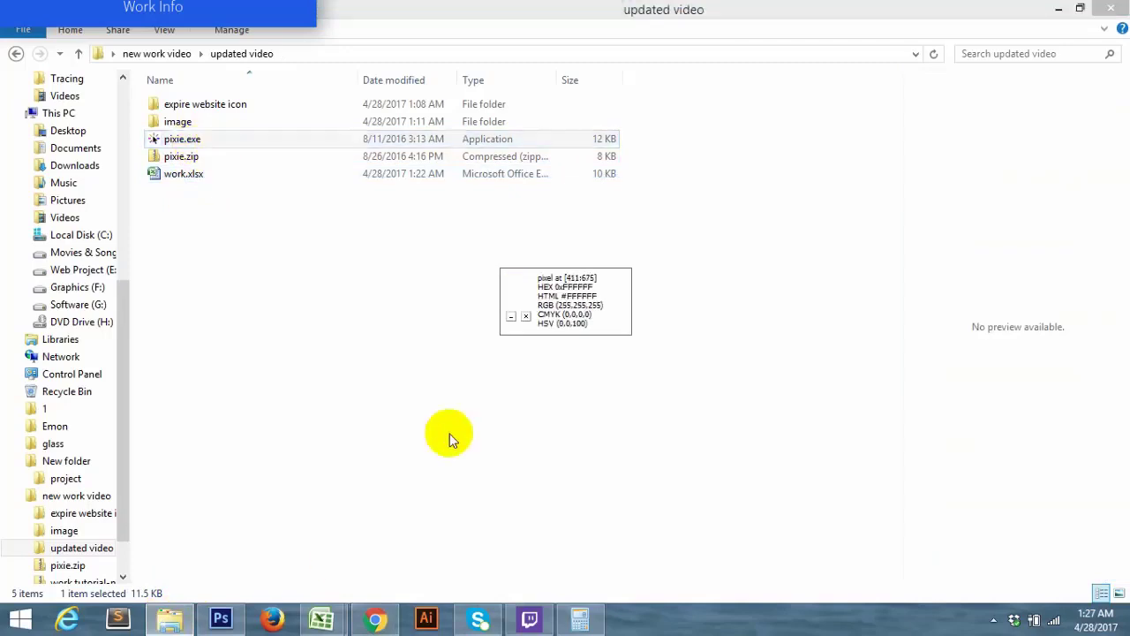
{"action": "left_click", "coordinate": [376, 620]}
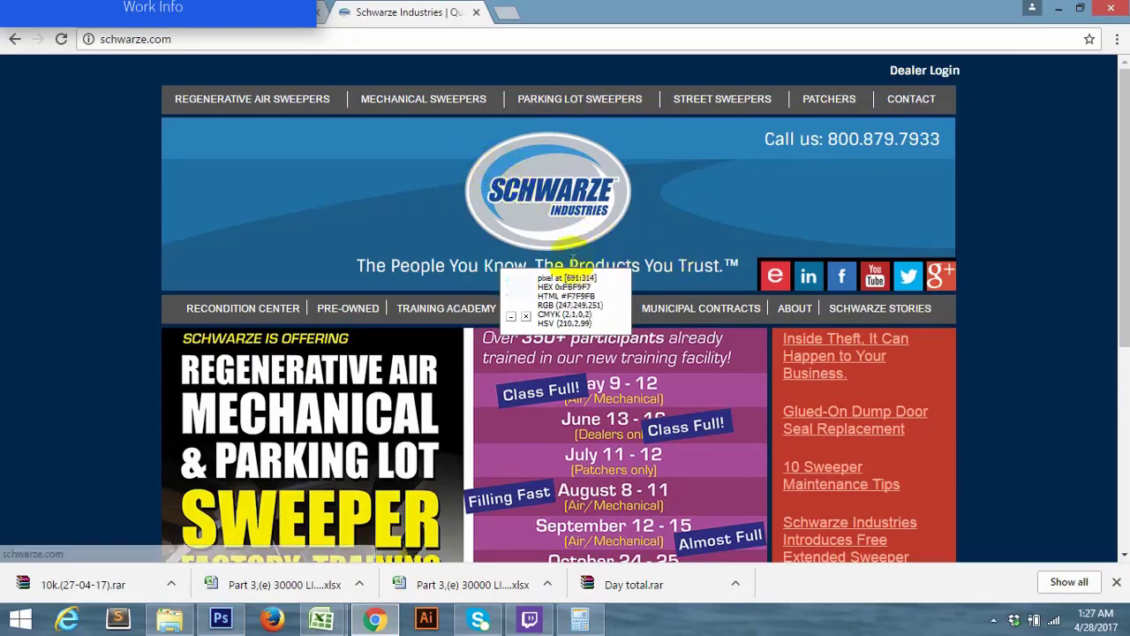
Switch to work.xlsx in Excel and enter 5 as the Total Color for schwarze.com in cell B2
{"action": "mouse_move", "coordinate": [325, 622]}
{"action": "left_click", "coordinate": [379, 556]}
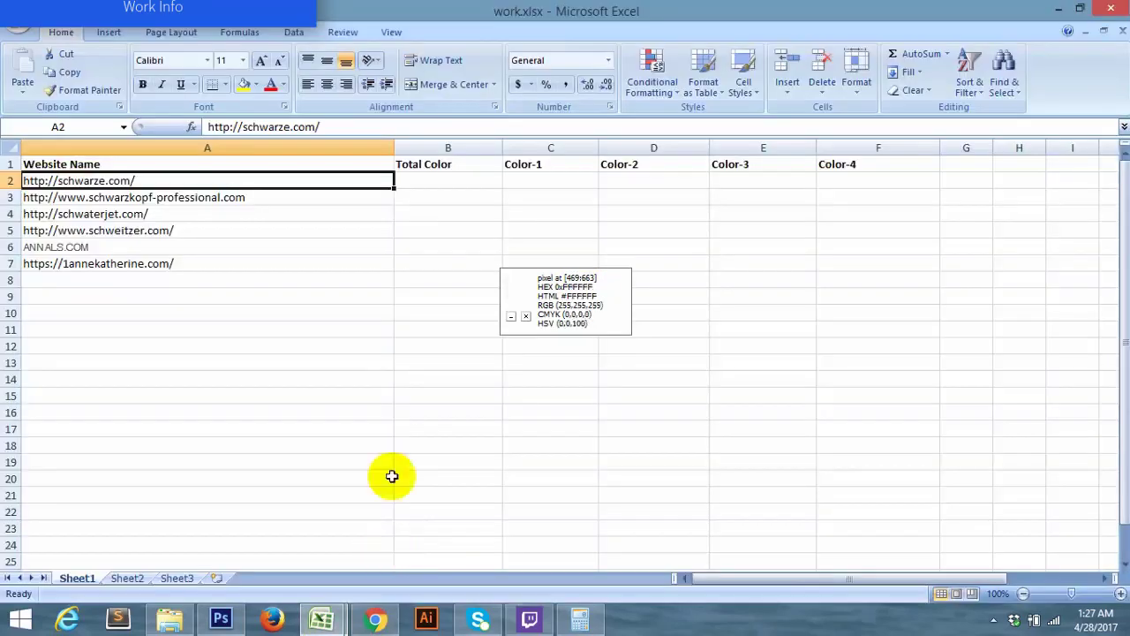
{"action": "left_click", "coordinate": [441, 178]}
{"action": "type", "text": "5"}
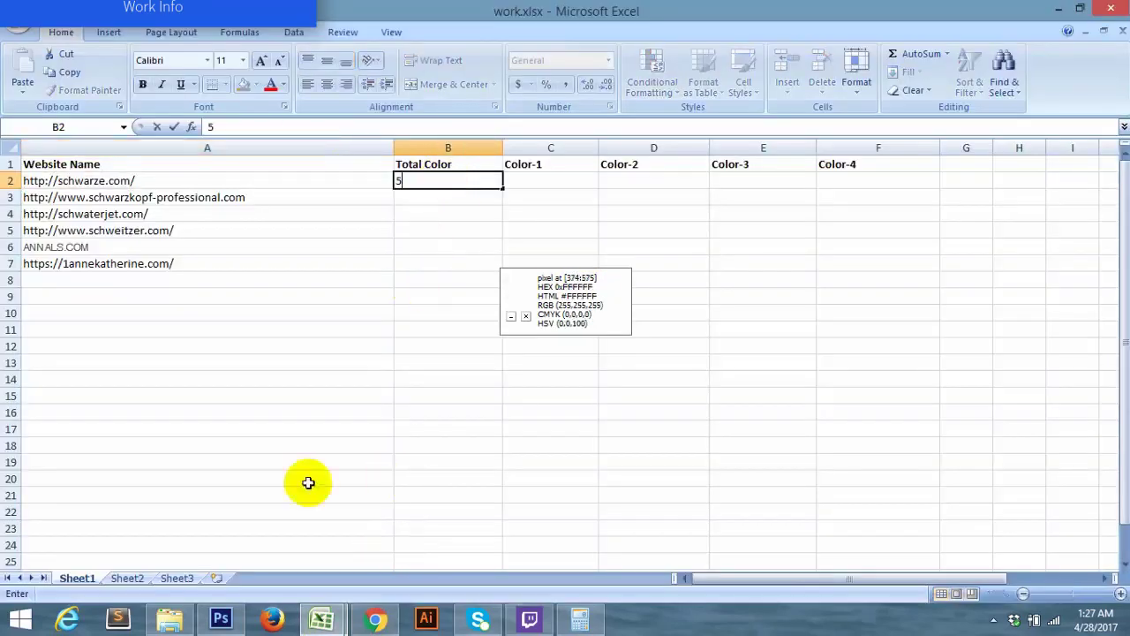
Sample the grey of the Schwarze logo in Chrome and paste its code BDC3C7 into Color-1, cell C2, in Excel
{"action": "left_click", "coordinate": [375, 620]}
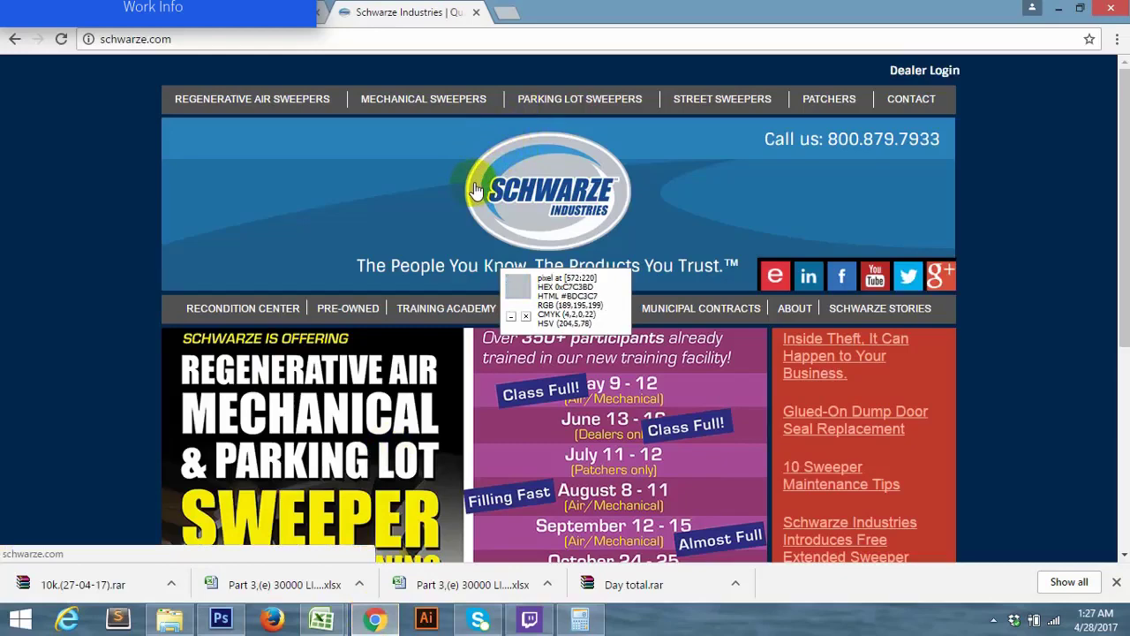
{"action": "left_click", "coordinate": [321, 618]}
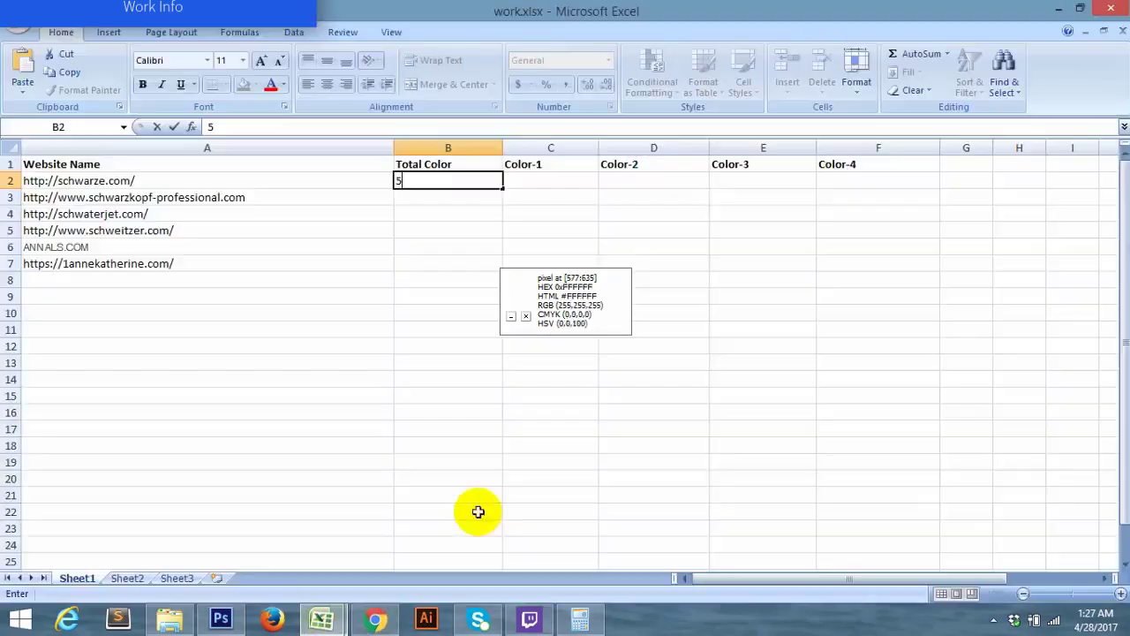
{"action": "left_click", "coordinate": [537, 180]}
{"action": "key", "text": "ctrl+v"}
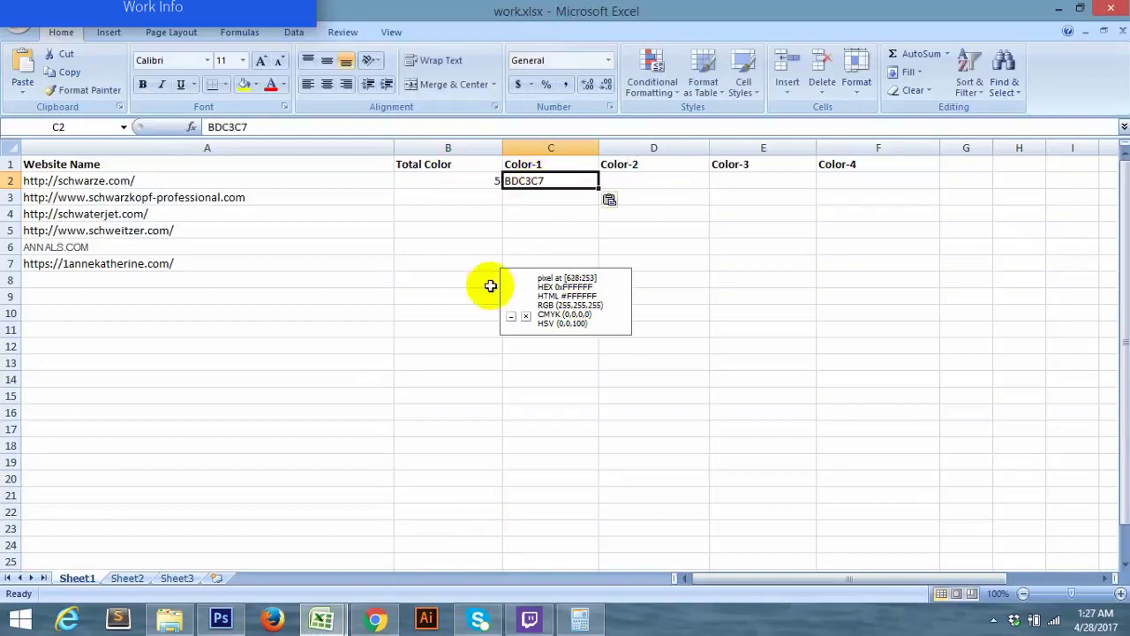
Sample the light blue of the Schwarze logo in Chrome and paste its code 3C97D3 into Color-2, cell D2, in Excel
{"action": "left_click", "coordinate": [375, 619]}
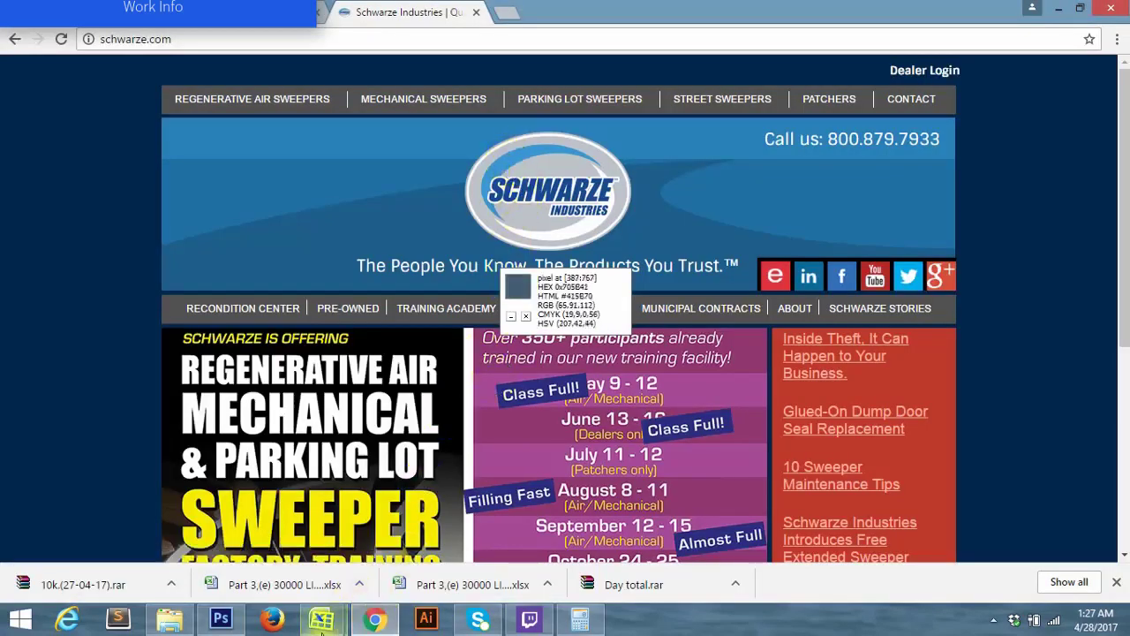
{"action": "mouse_move", "coordinate": [321, 618]}
{"action": "left_click", "coordinate": [379, 565]}
{"action": "left_click", "coordinate": [622, 181]}
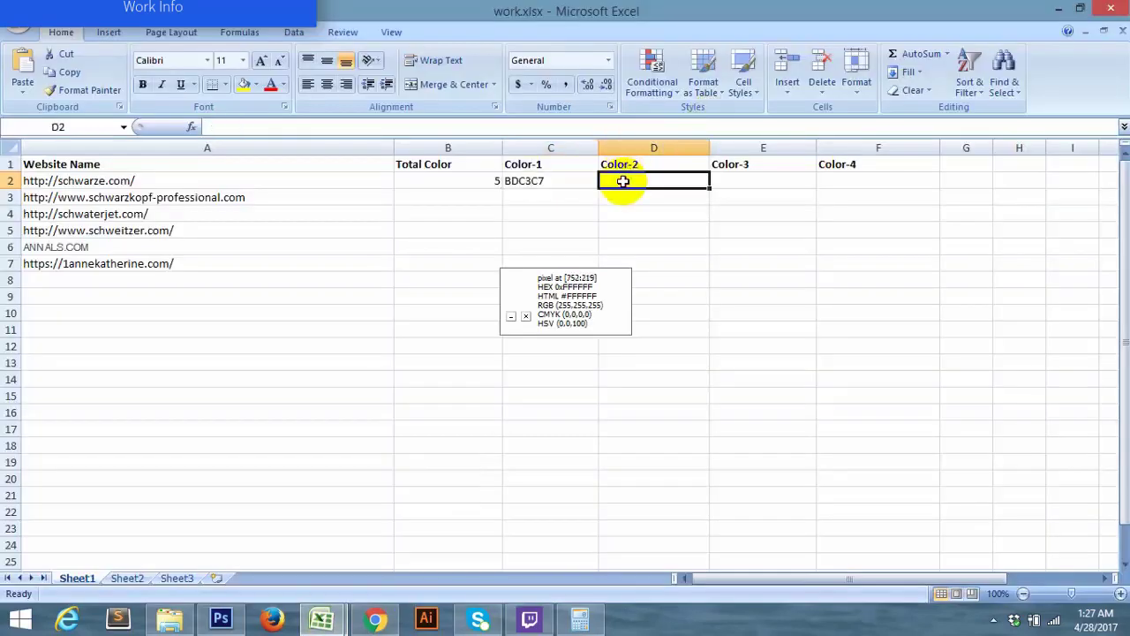
{"action": "key", "text": "ctrl+v"}
Sample the dark blue lettering of the Schwarze logo in Chrome and paste its code 14408A into Color-3, cell E2, in Excel
{"action": "left_click", "coordinate": [321, 618]}
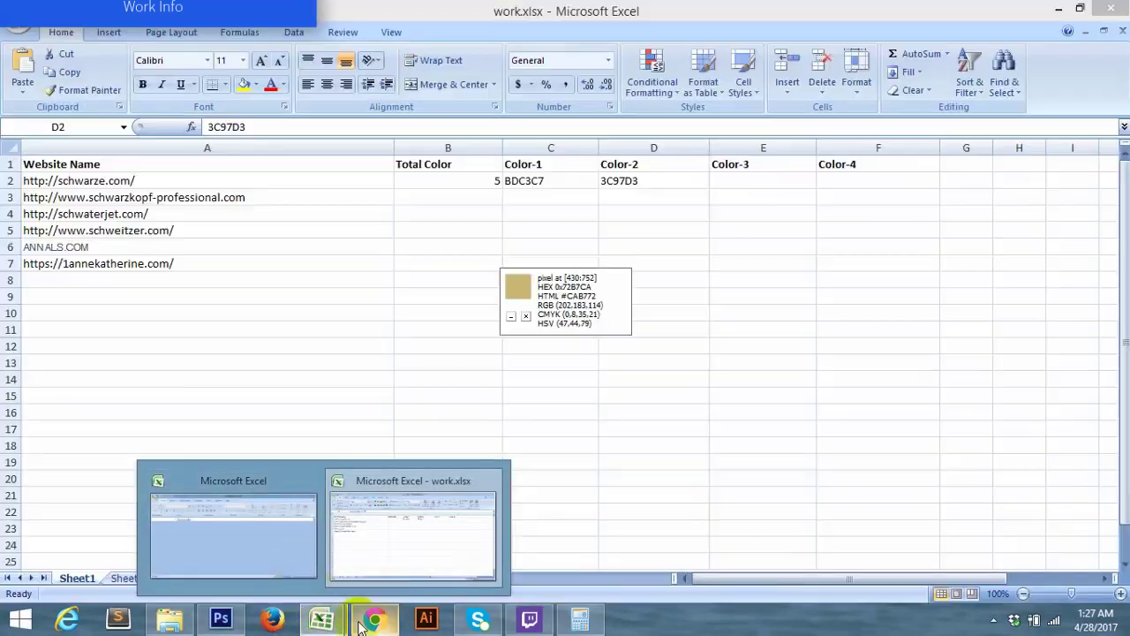
{"action": "left_click", "coordinate": [362, 623]}
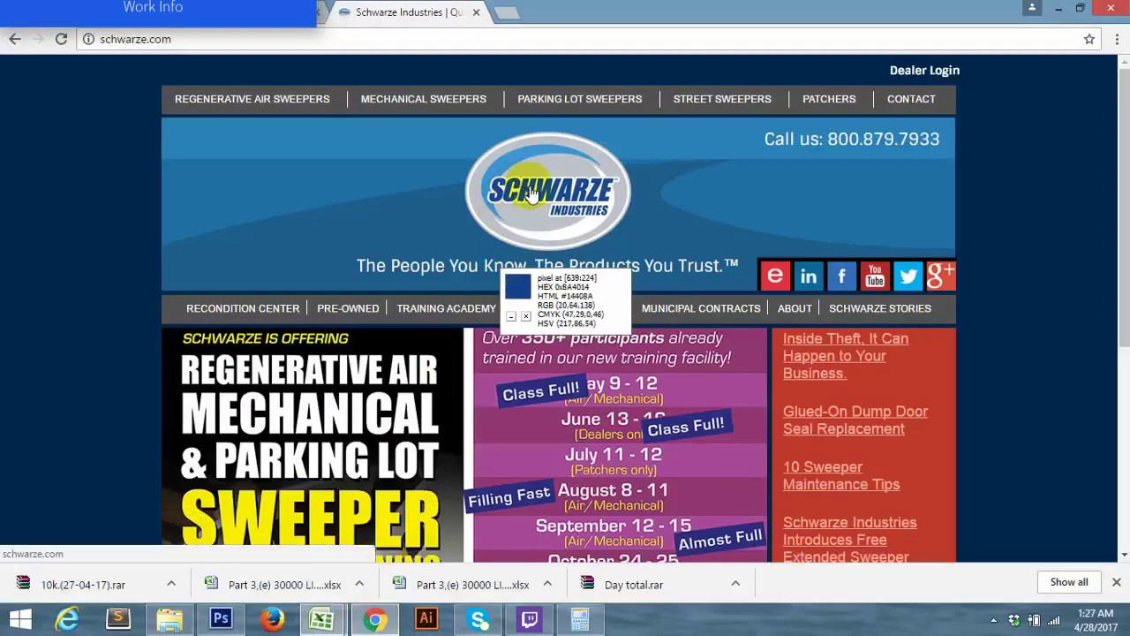
{"action": "left_click", "coordinate": [322, 618]}
{"action": "left_click", "coordinate": [362, 530]}
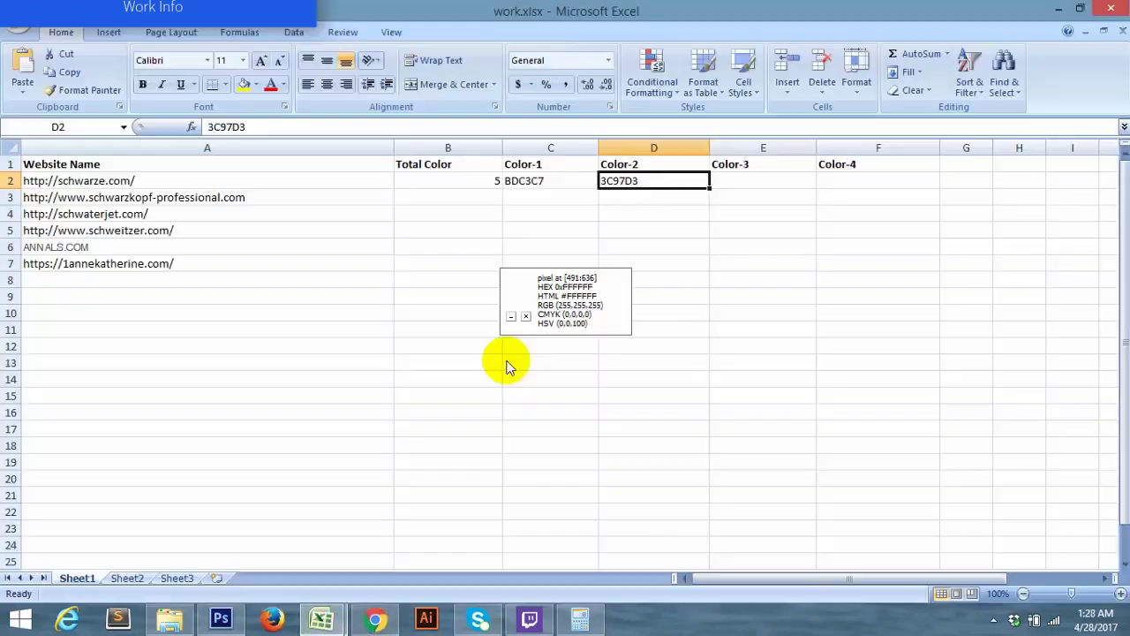
{"action": "left_click", "coordinate": [745, 179]}
{"action": "key", "text": "ctrl+v"}
Sample the white of the Schwarze logo in Chrome and paste its code FFFFFF into Color-4, cell F2, in Excel
{"action": "left_click", "coordinate": [371, 620]}
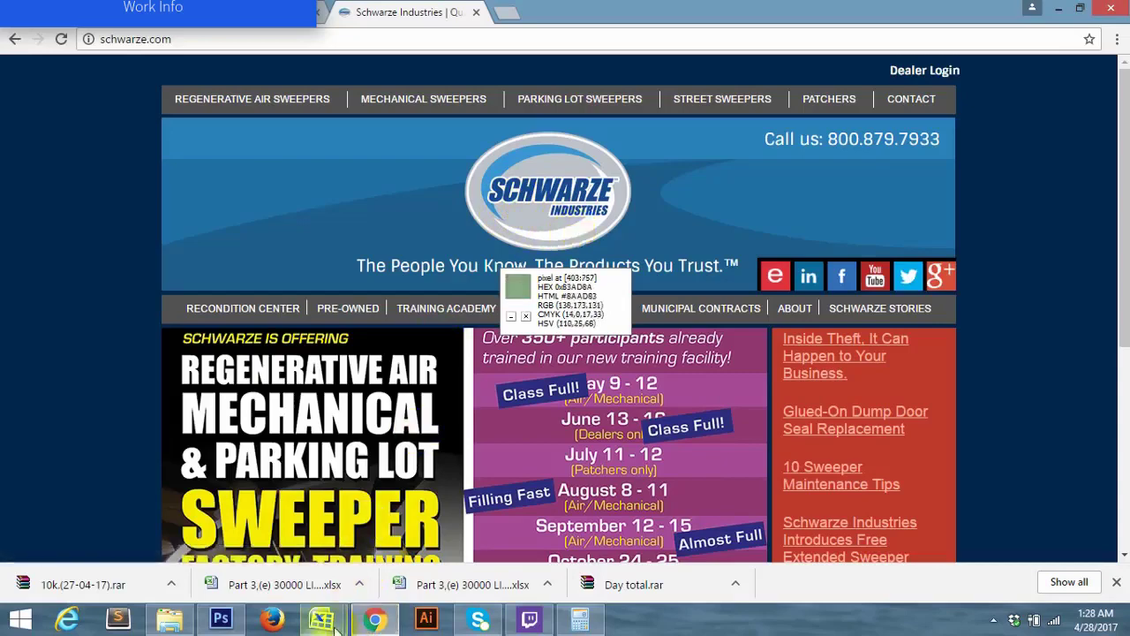
{"action": "mouse_move", "coordinate": [322, 619]}
{"action": "left_click", "coordinate": [448, 525]}
{"action": "left_click", "coordinate": [842, 181]}
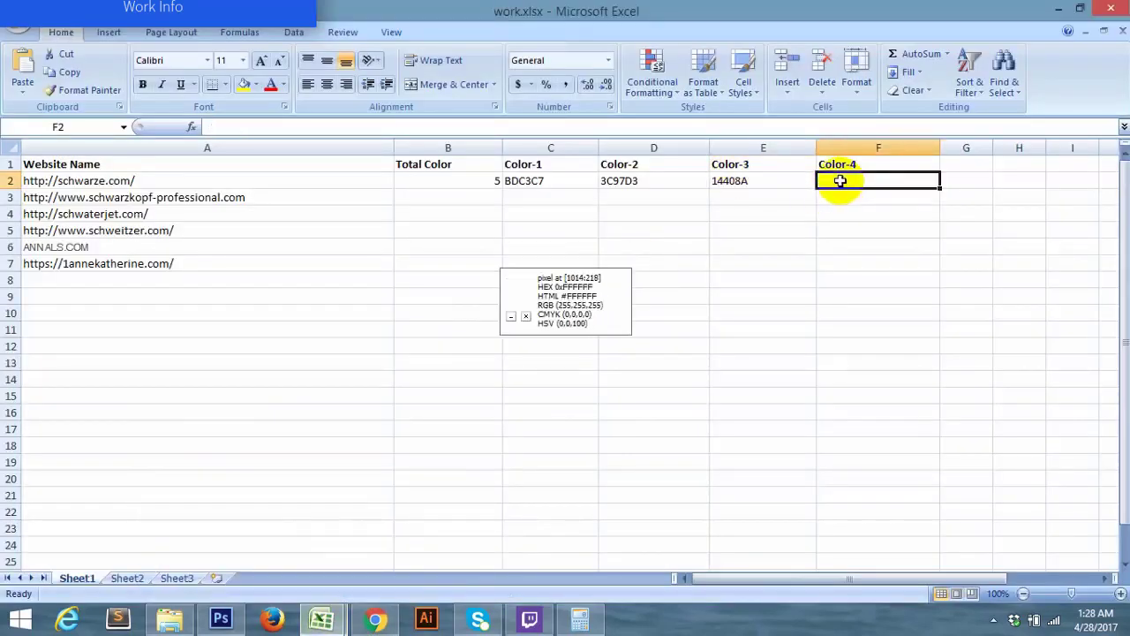
{"action": "key", "text": "ctrl+v"}
Set the Total Color of schwarze.com in cell B2 to 4
{"action": "left_click", "coordinate": [497, 181]}
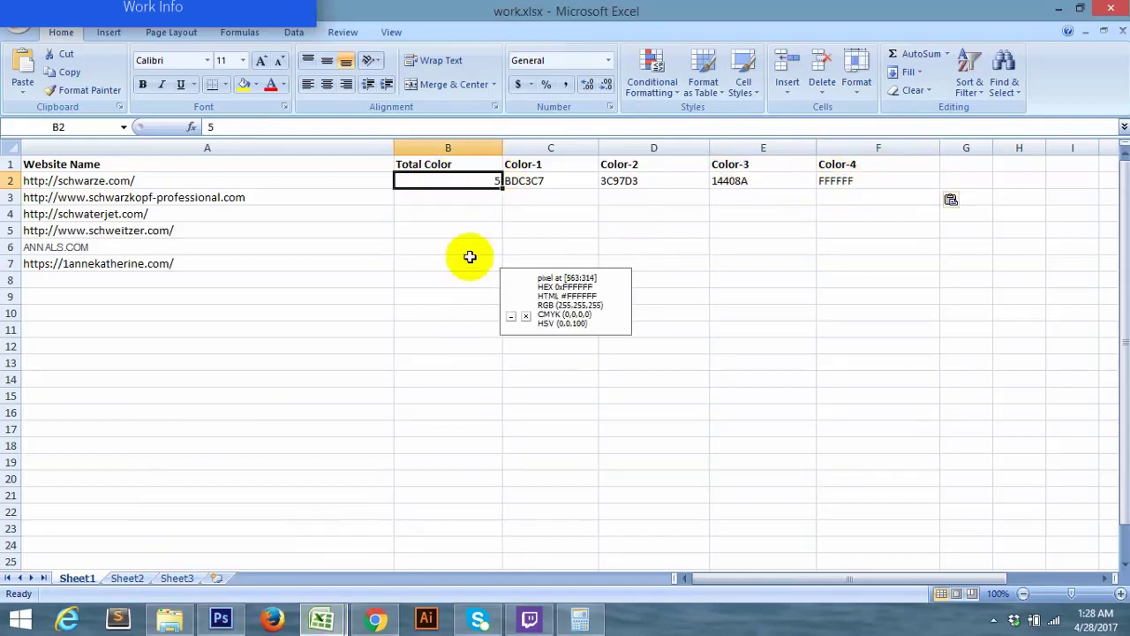
{"action": "type", "text": "4"}
{"action": "left_click", "coordinate": [240, 181]}
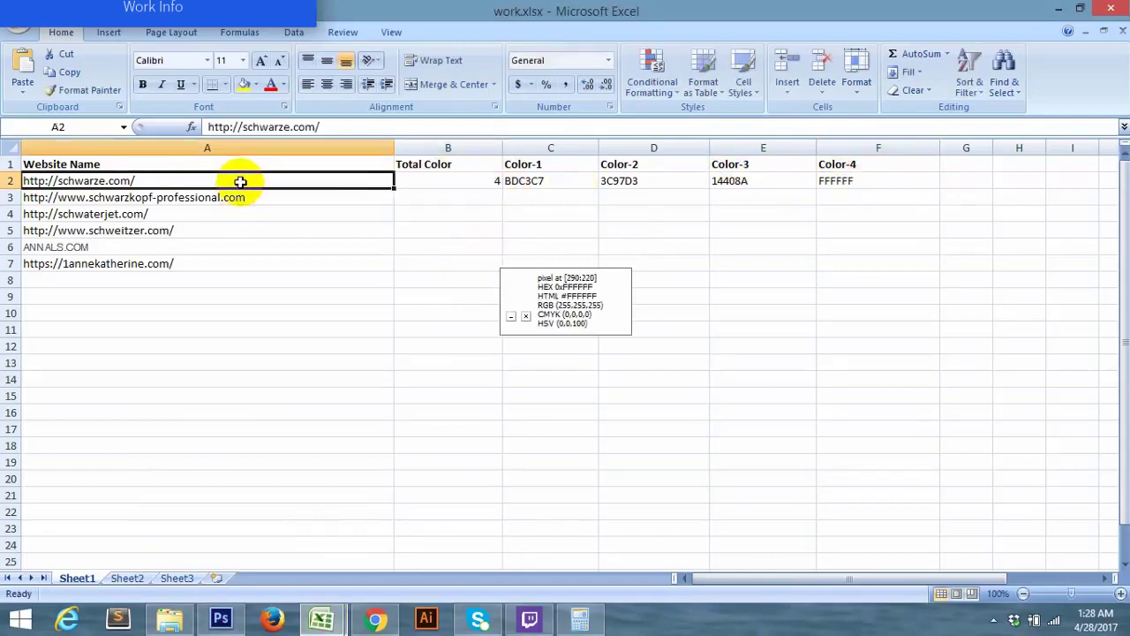
Save the Schwarze website's logo from Chrome as the PNG image Schwarze_Logo.png in the new work video folder
{"action": "left_click", "coordinate": [375, 619]}
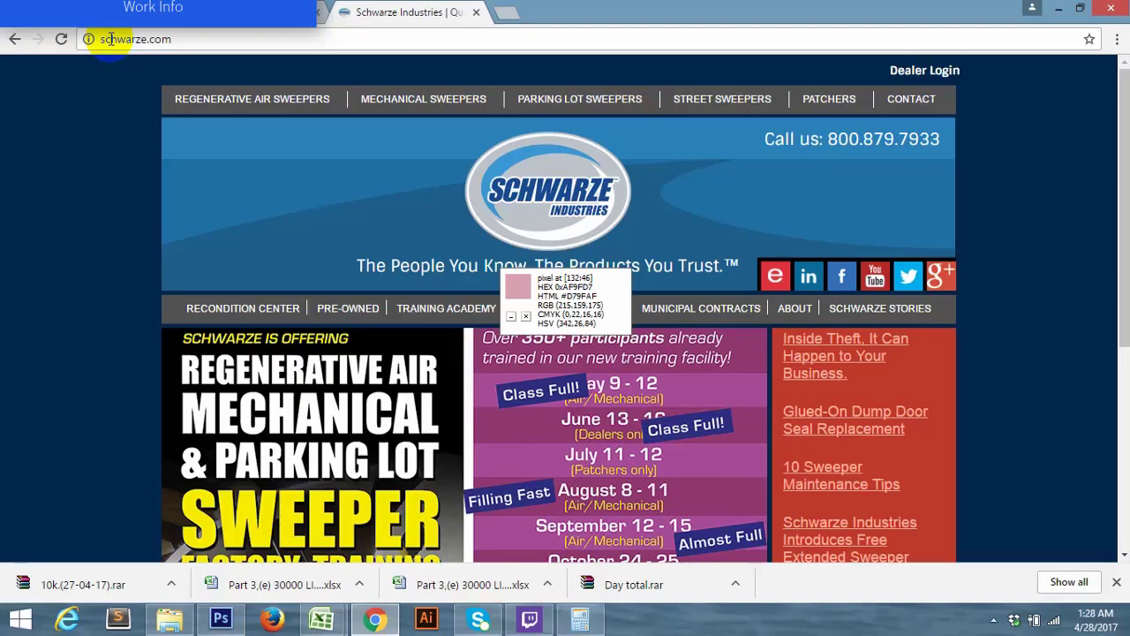
{"action": "double_click", "coordinate": [109, 39]}
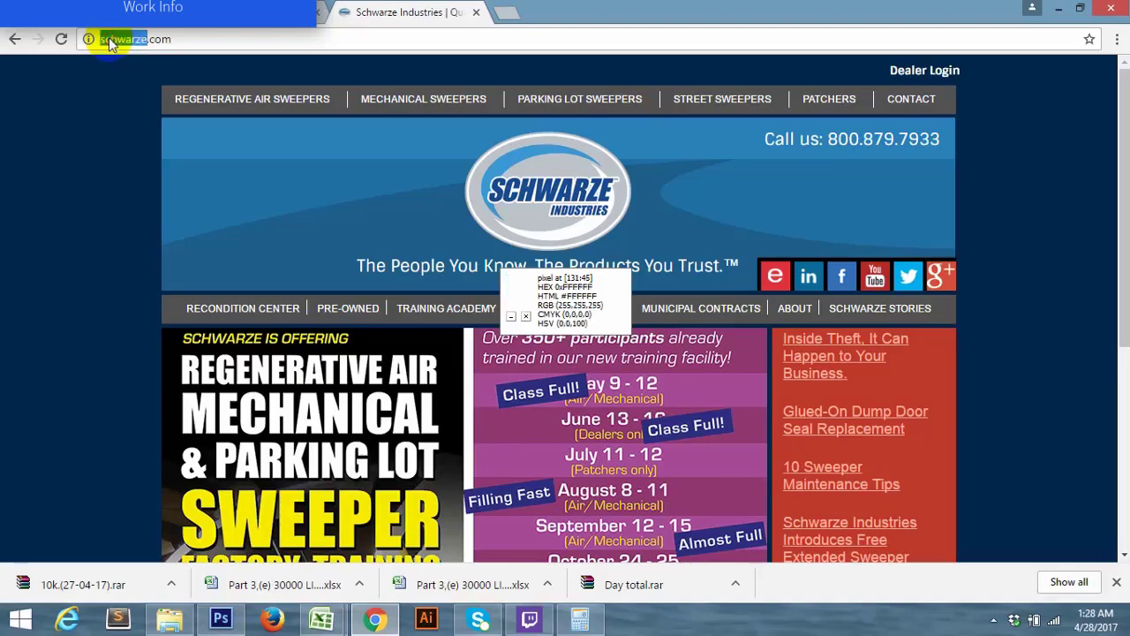
{"action": "right_click", "coordinate": [539, 192]}
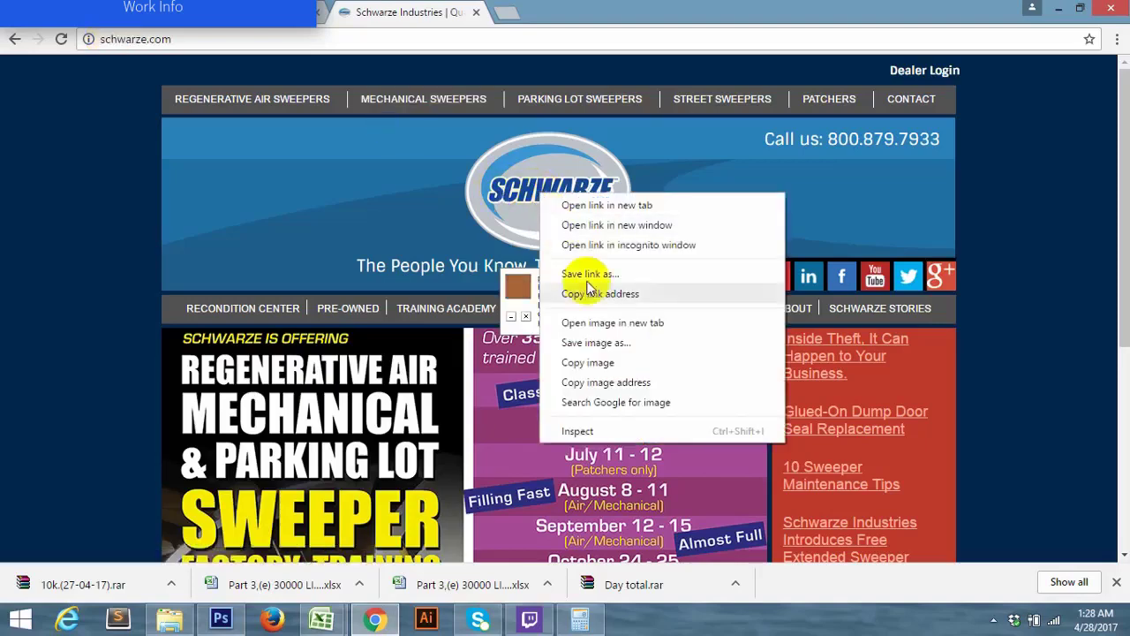
{"action": "left_click", "coordinate": [593, 342]}
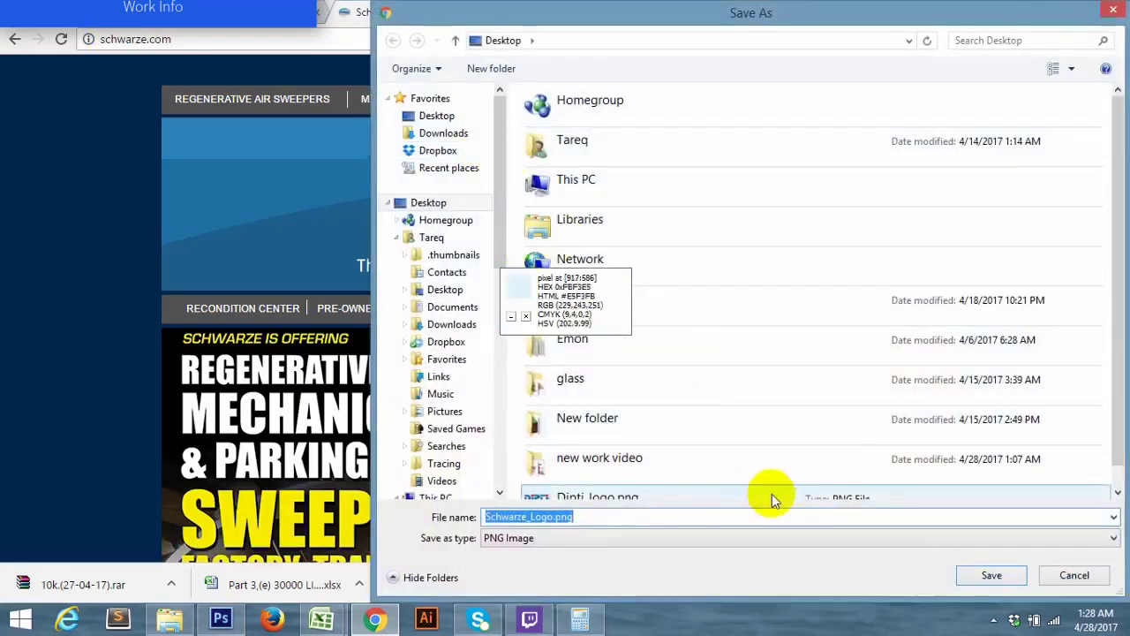
{"action": "double_click", "coordinate": [648, 448]}
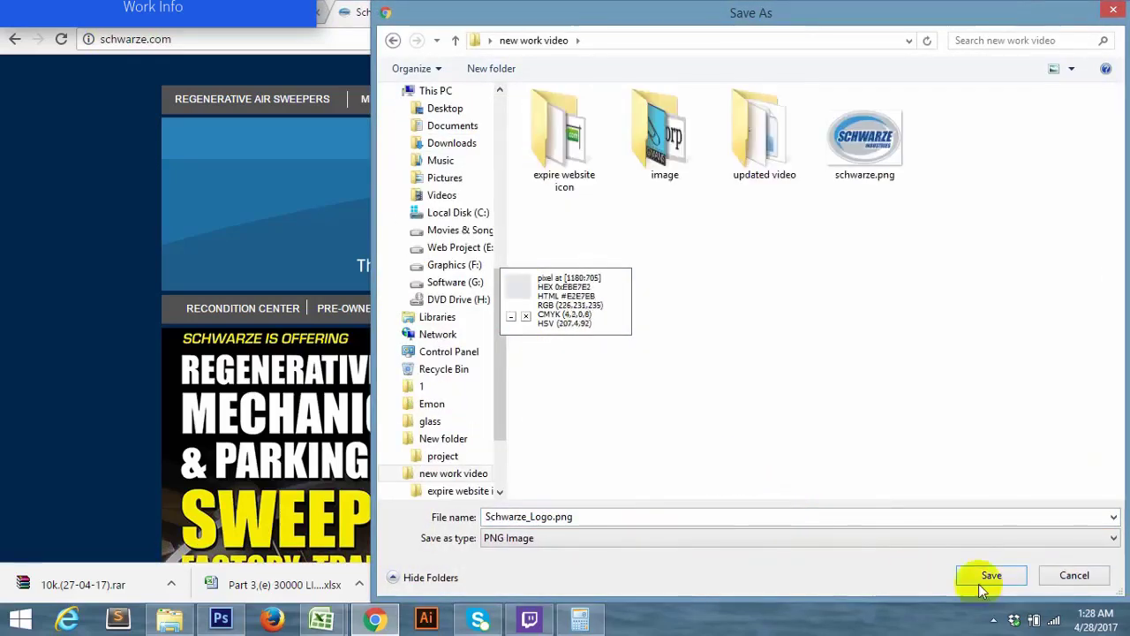
{"action": "left_click", "coordinate": [984, 585]}
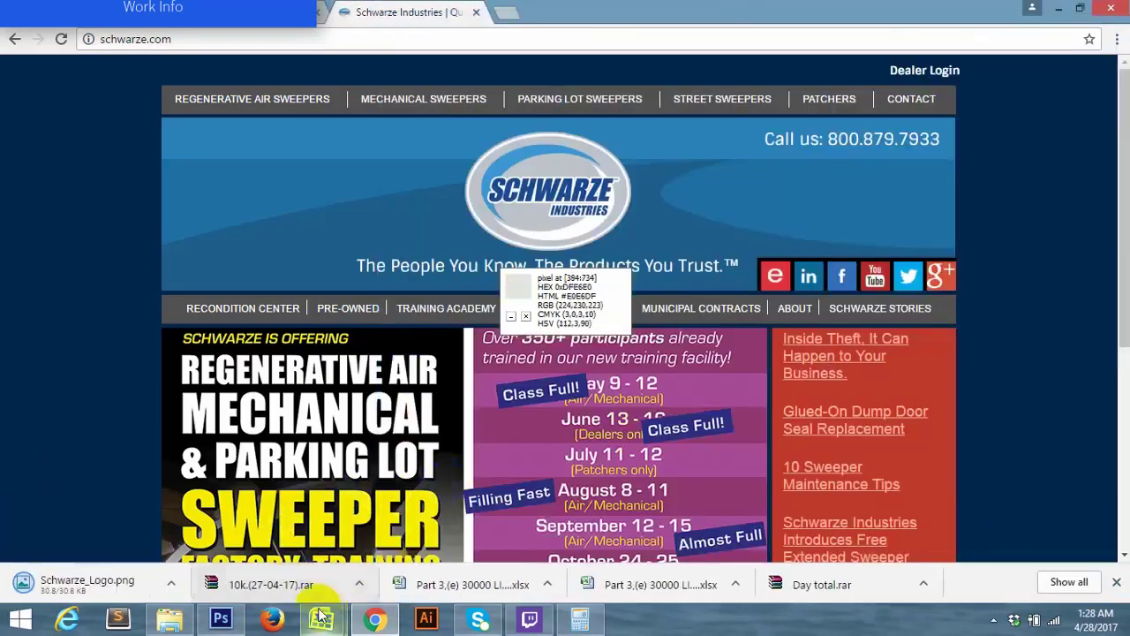
{"action": "mouse_move", "coordinate": [322, 618]}
{"action": "left_click", "coordinate": [367, 565]}
{"action": "left_click", "coordinate": [152, 198]}
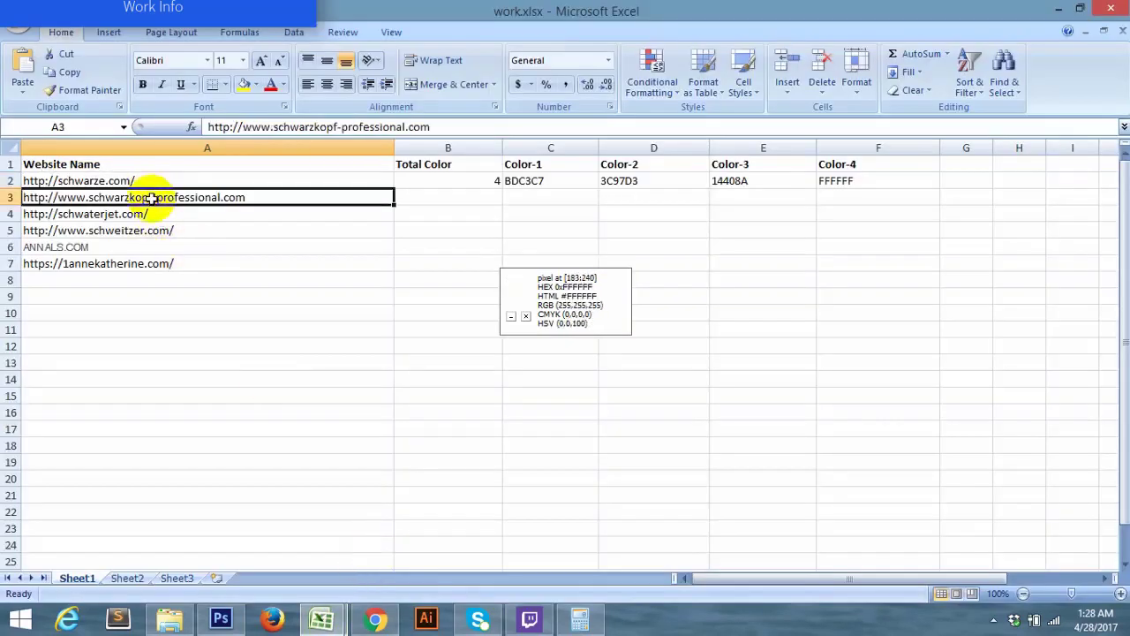
{"action": "key", "text": "ctrl+c"}
{"action": "left_click", "coordinate": [374, 617]}
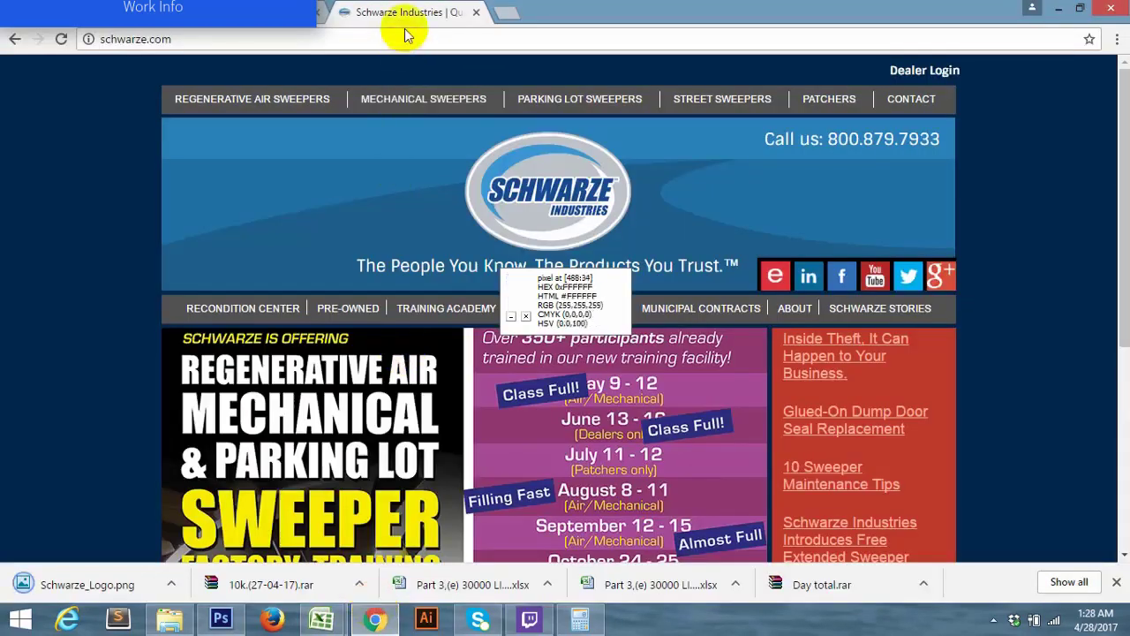
{"action": "key", "text": "ctrl+v"}
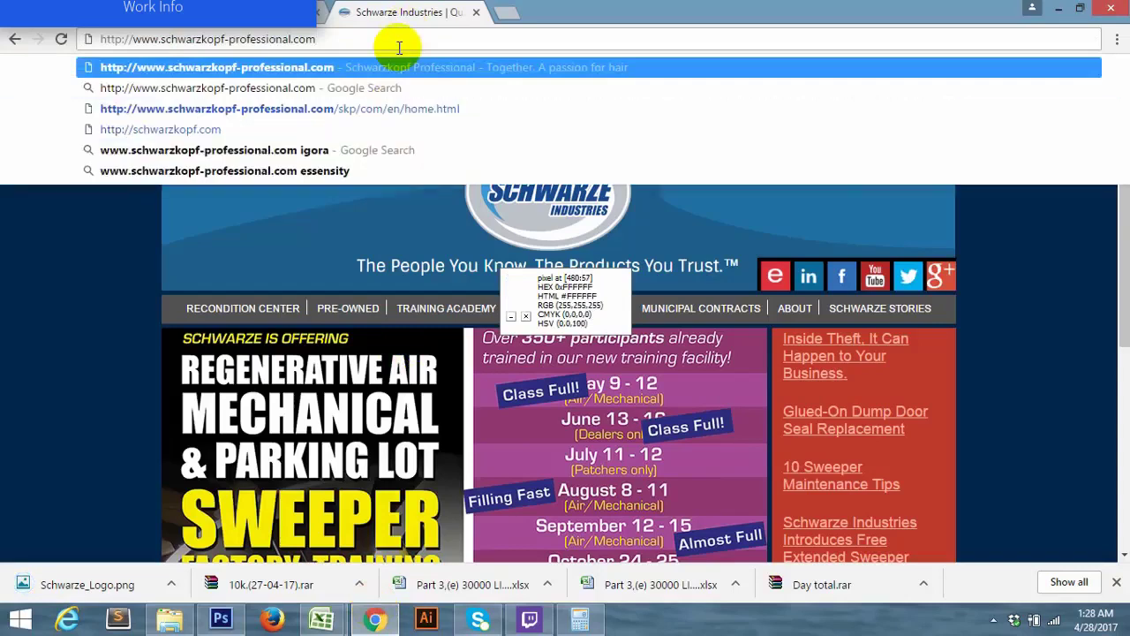
{"action": "key", "text": "Return"}
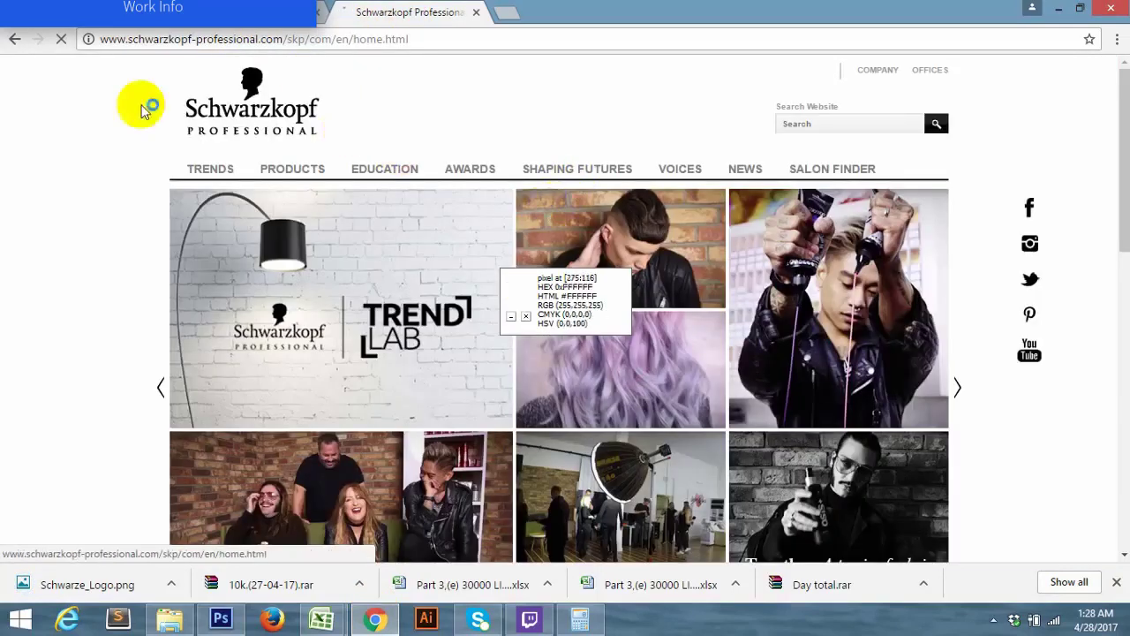
{"action": "right_click", "coordinate": [243, 104]}
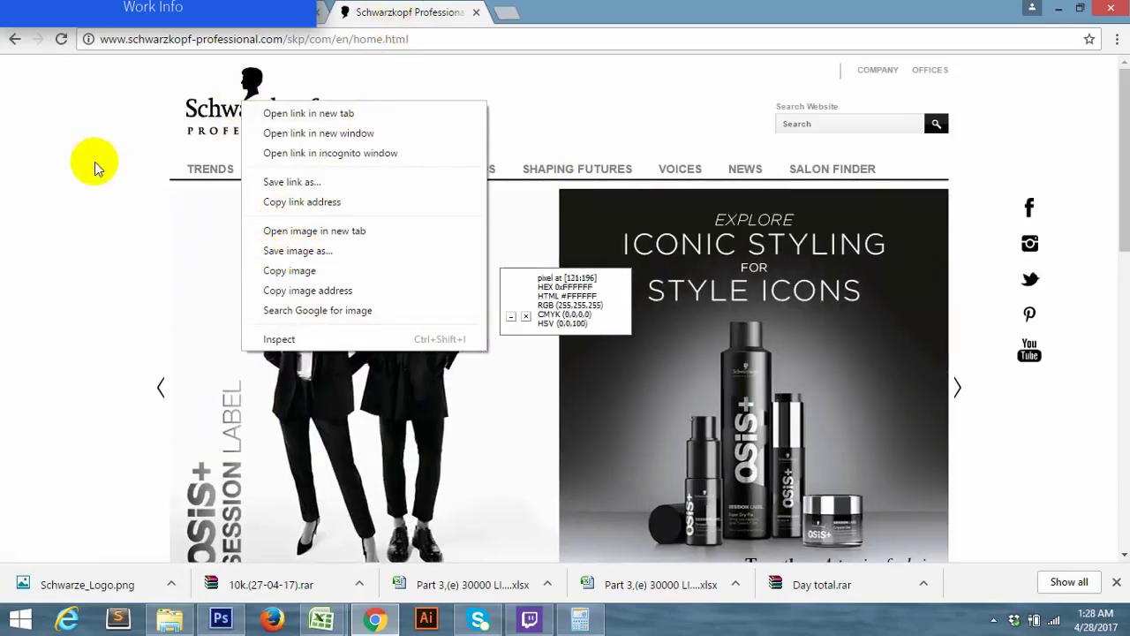
{"action": "left_click", "coordinate": [188, 143]}
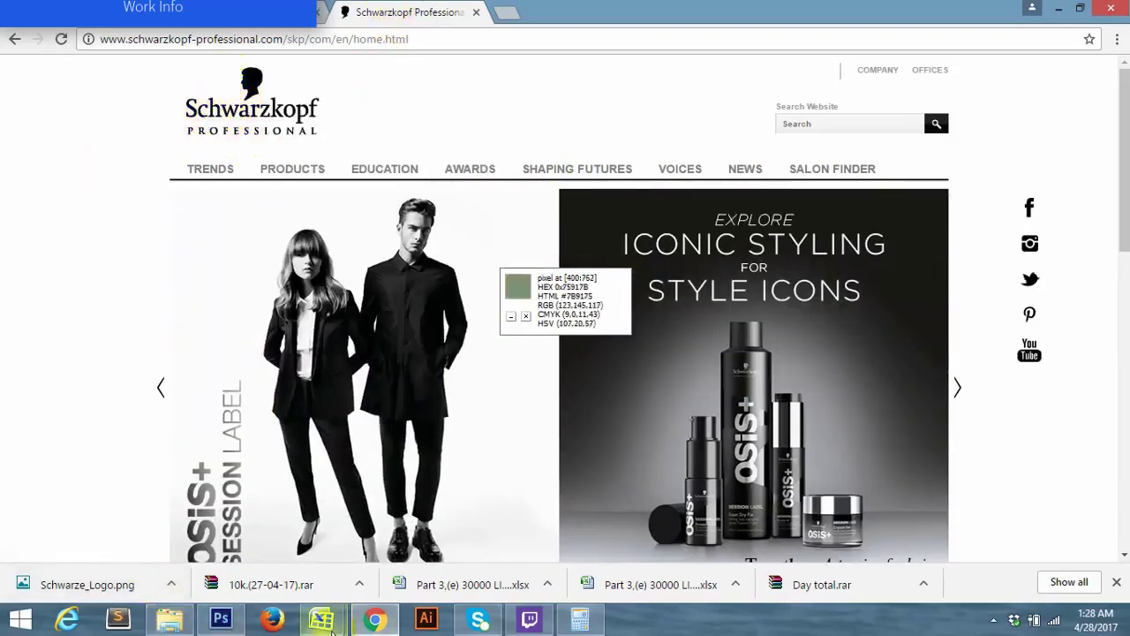
{"action": "mouse_move", "coordinate": [324, 619]}
{"action": "left_click", "coordinate": [392, 560]}
{"action": "left_click", "coordinate": [152, 215]}
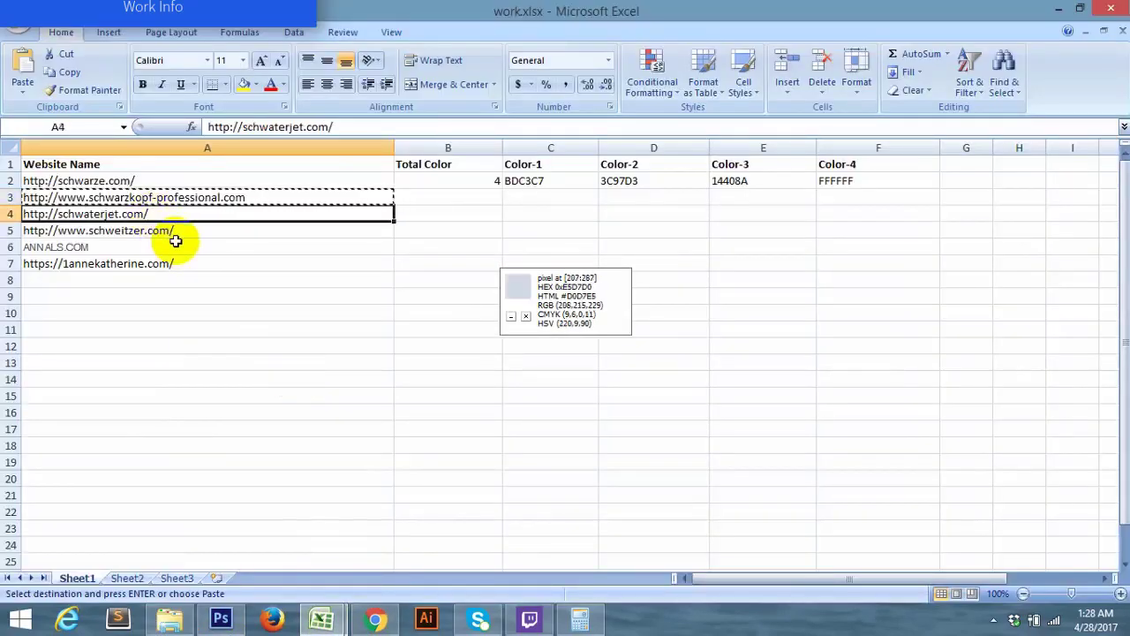
{"action": "key", "text": "ctrl+c"}
{"action": "left_click", "coordinate": [376, 620]}
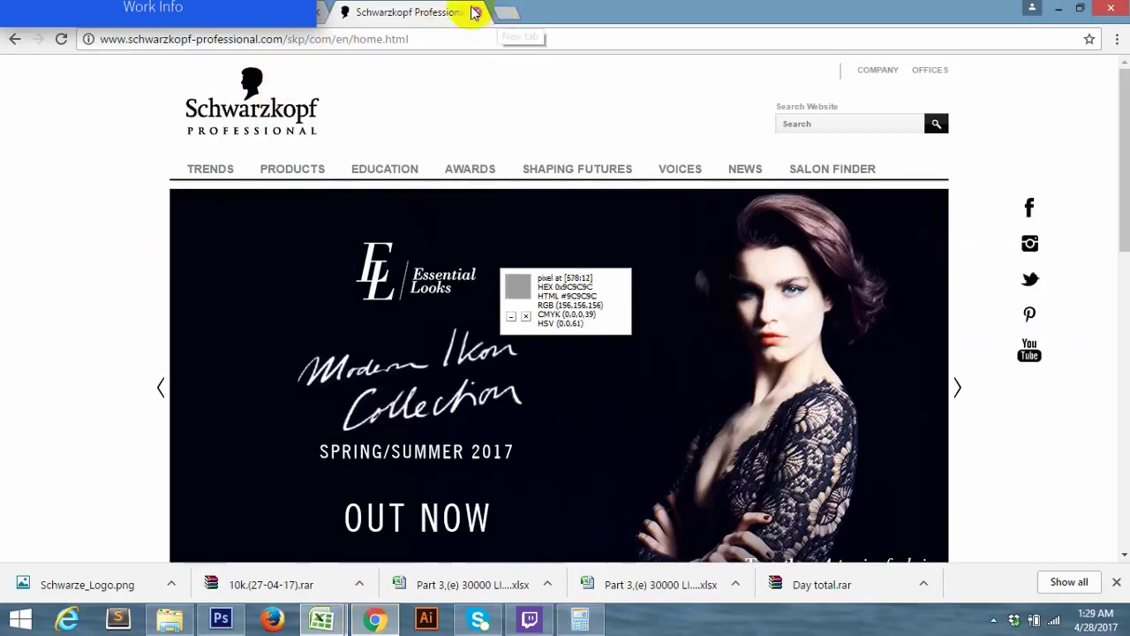
{"action": "left_click_drag", "start_coordinate": [130, 41], "coordinate": [257, 39]}
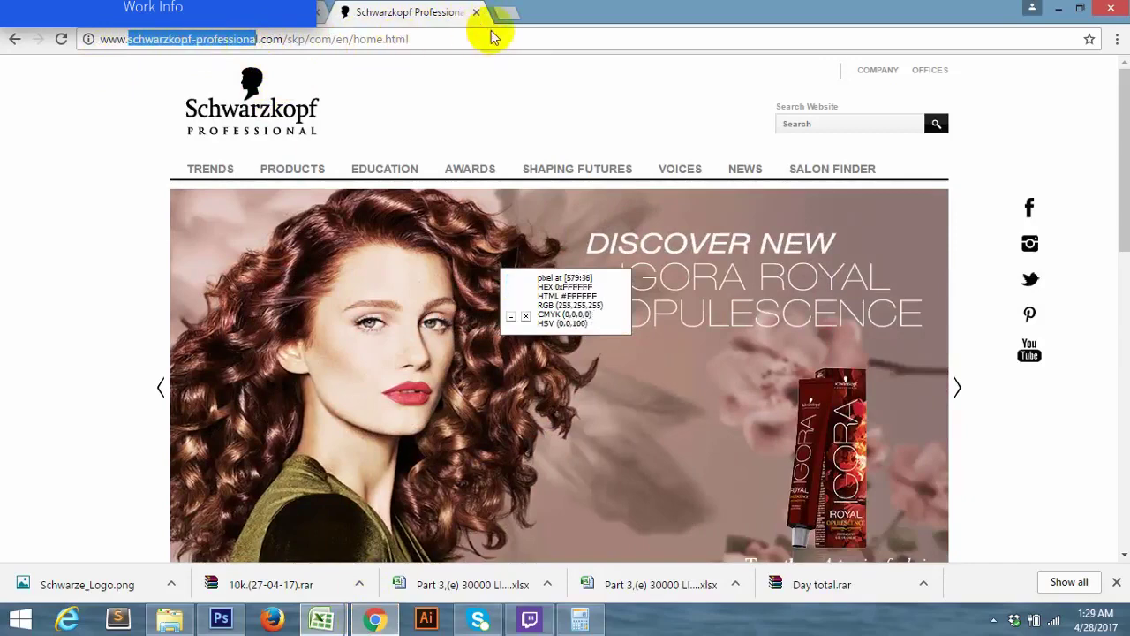
{"action": "left_click", "coordinate": [429, 35]}
{"action": "triple_click", "coordinate": [429, 36]}
{"action": "key", "text": "ctrl+v"}
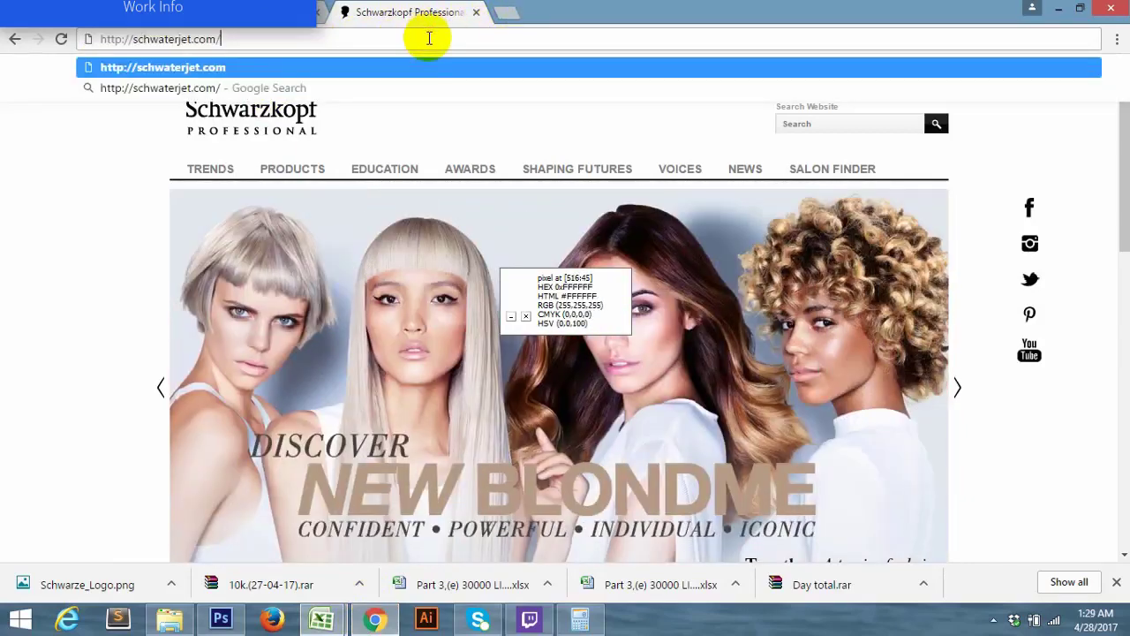
{"action": "key", "text": "Return"}
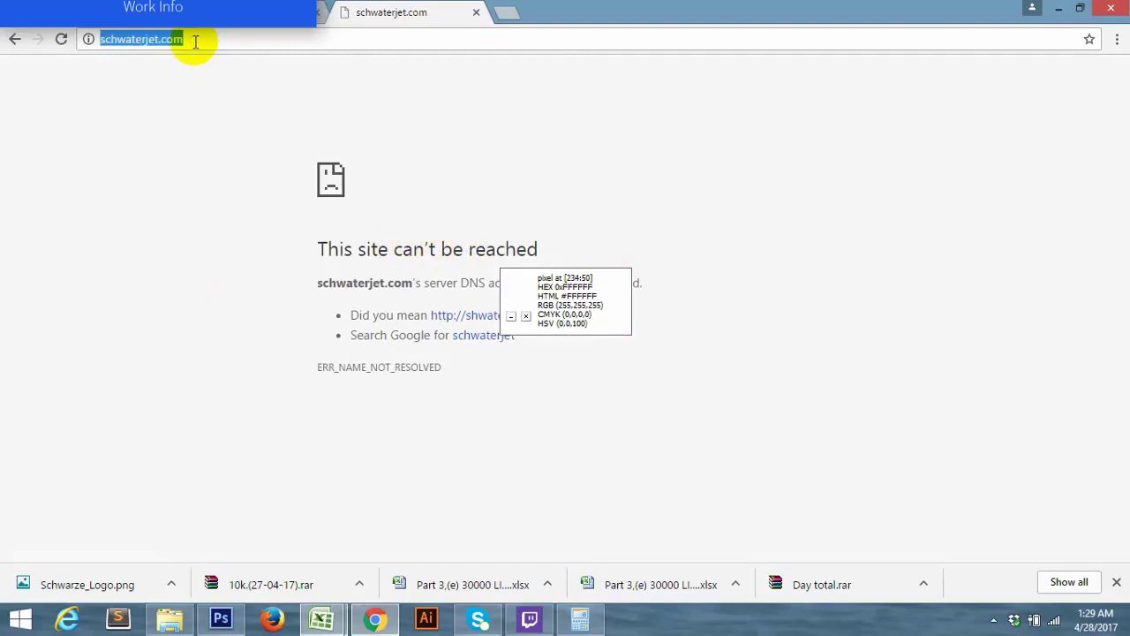
{"action": "left_click", "coordinate": [373, 528]}
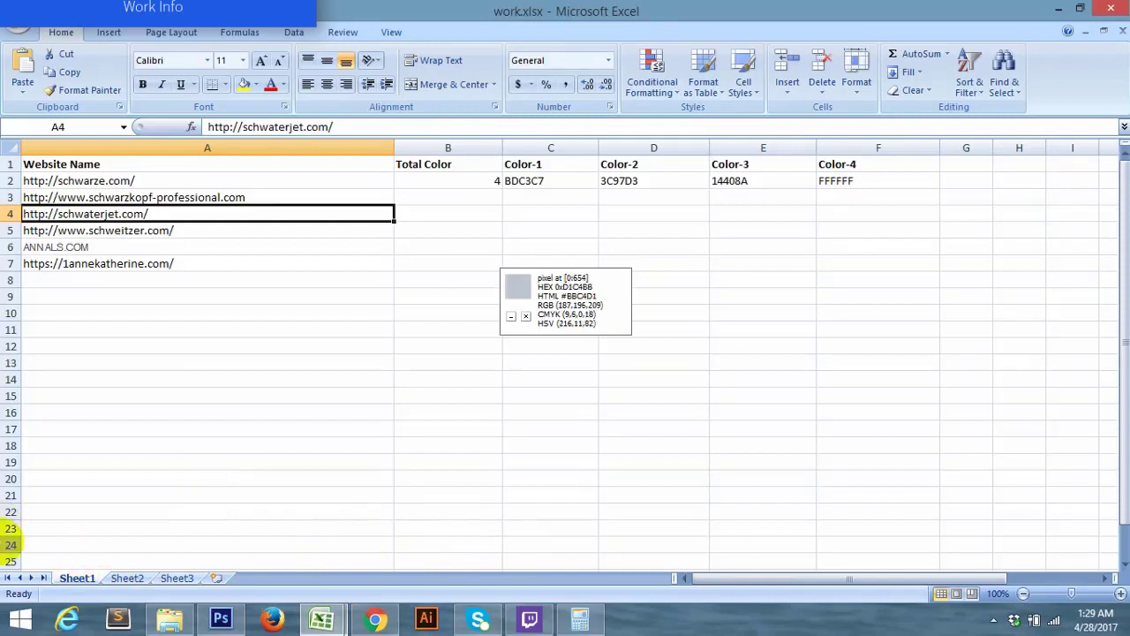
{"action": "left_click", "coordinate": [126, 579]}
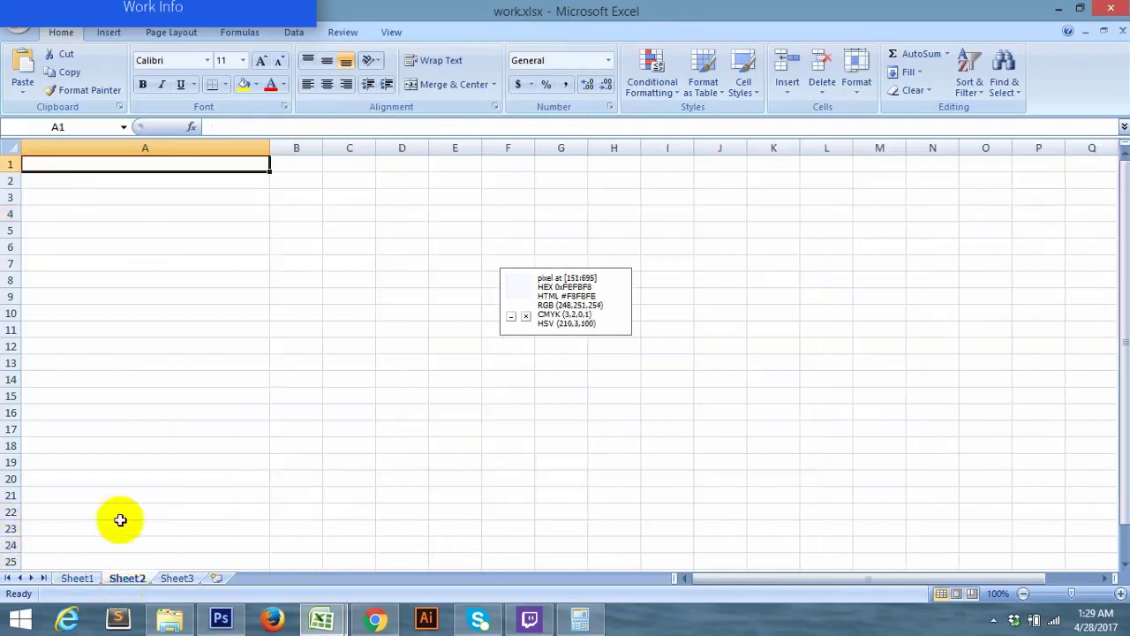
{"action": "key", "text": "ctrl+v"}
{"action": "left_click", "coordinate": [129, 164]}
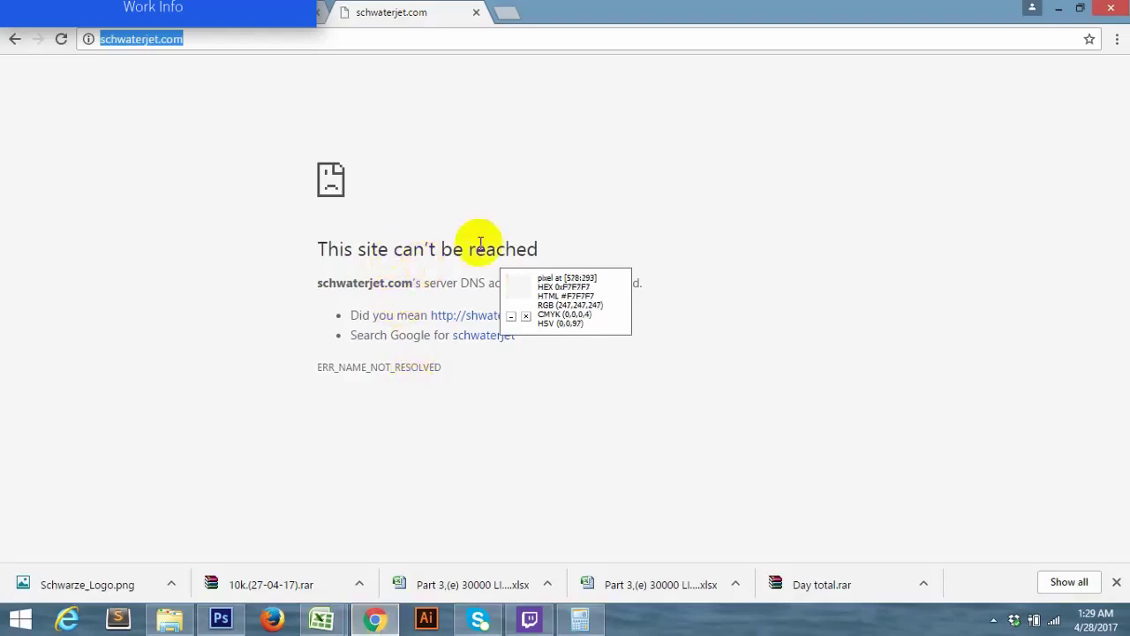
Mark the schwaterjet.com entry on Sheet2 with the note nf in cell B1
{"action": "left_click", "coordinate": [327, 621]}
{"action": "left_click", "coordinate": [379, 534]}
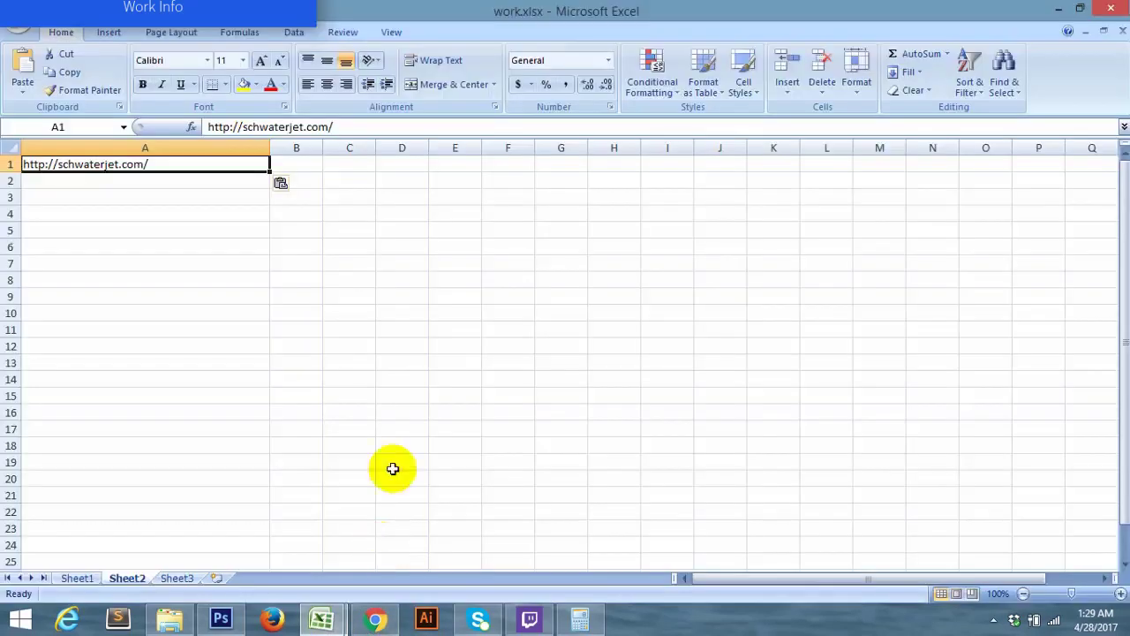
{"action": "left_click", "coordinate": [309, 166]}
{"action": "type", "text": "n"}
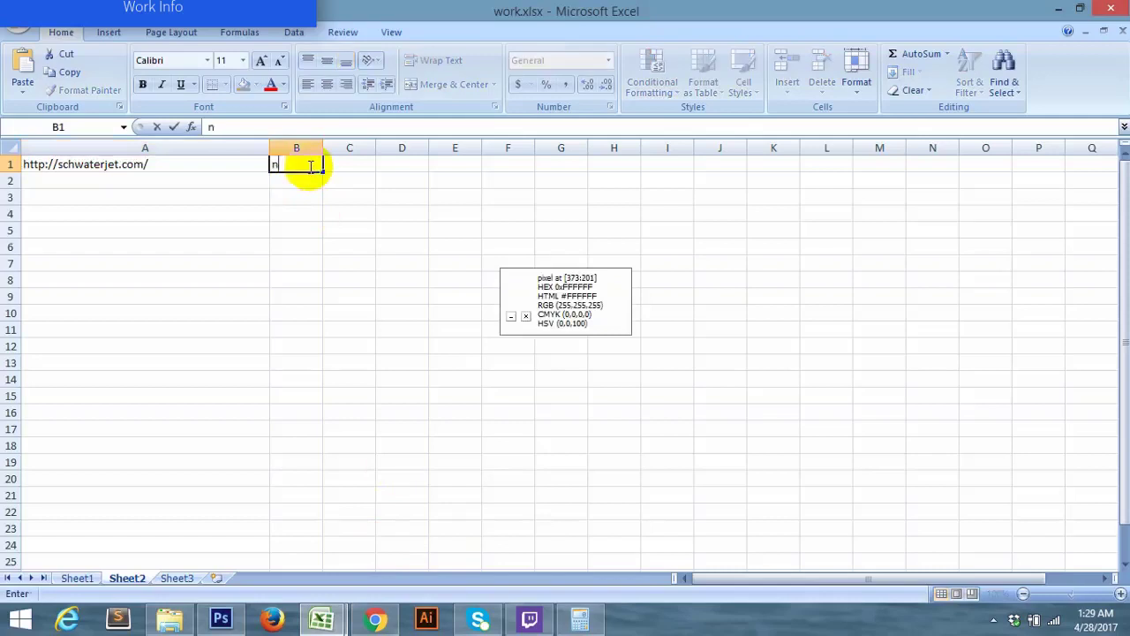
{"action": "type", "text": "f"}
{"action": "left_click", "coordinate": [151, 177]}
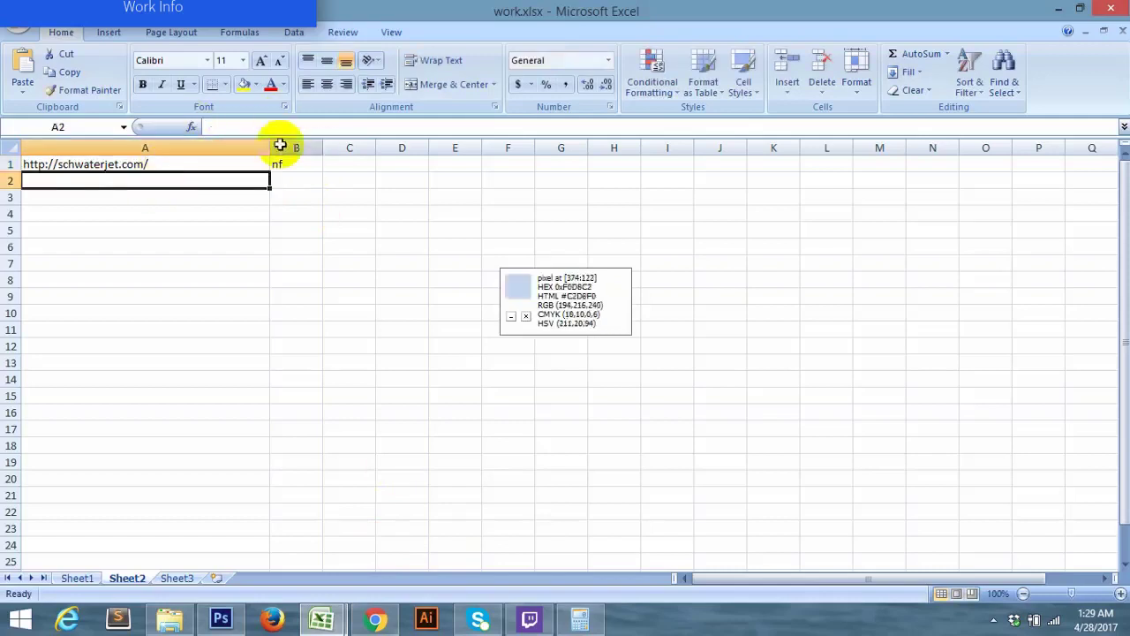
{"action": "left_click", "coordinate": [78, 579]}
{"action": "left_click", "coordinate": [132, 230]}
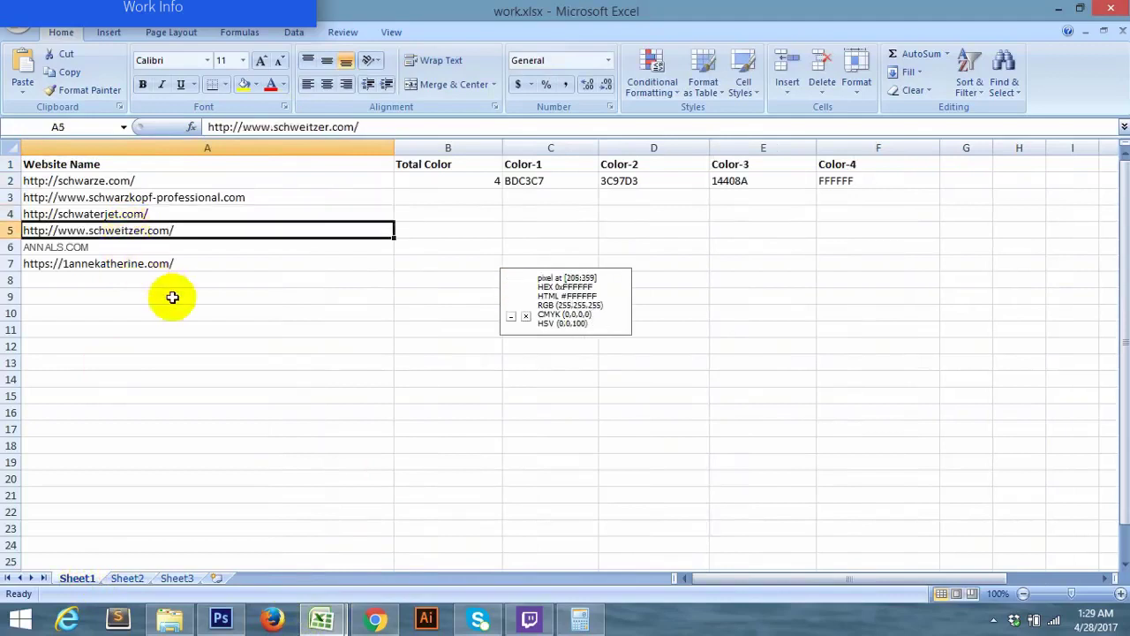
{"action": "left_click", "coordinate": [375, 619]}
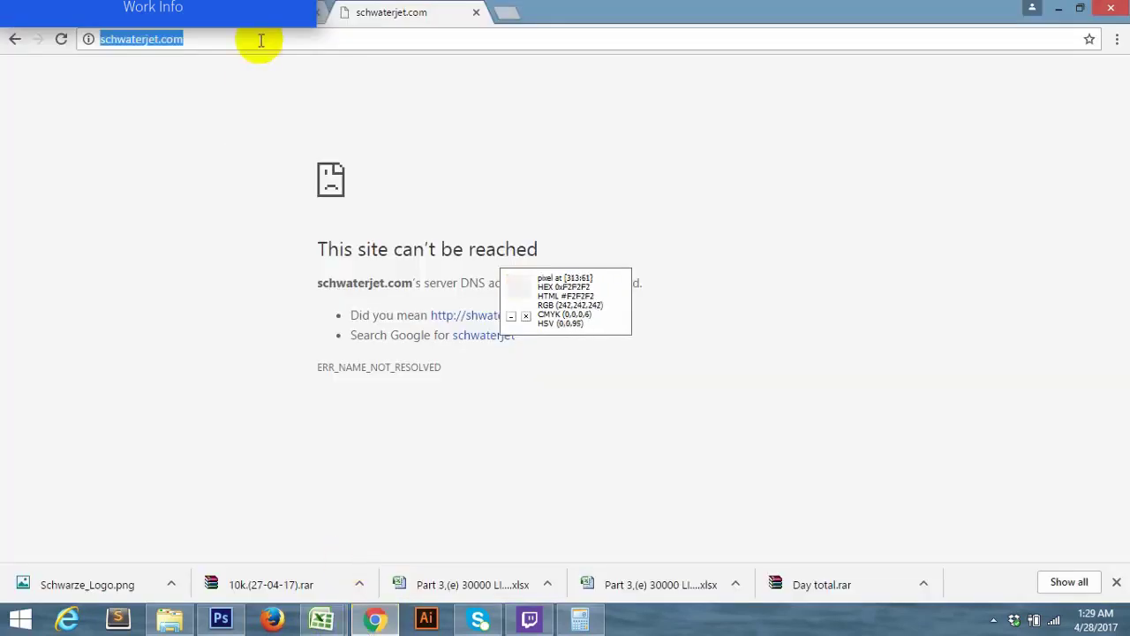
{"action": "key", "text": "ctrl+v"}
{"action": "key", "text": "Return"}
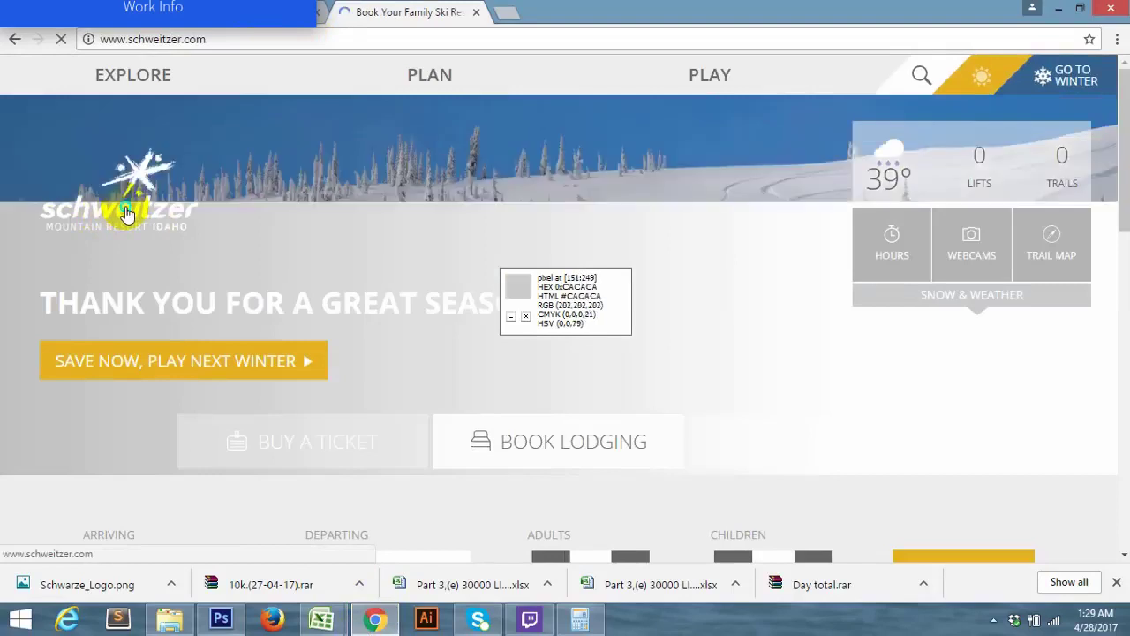
Check the save options of the Schweitzer site's logo, then open google.com in a new tab and search for images of "logo"
{"action": "right_click", "coordinate": [127, 214]}
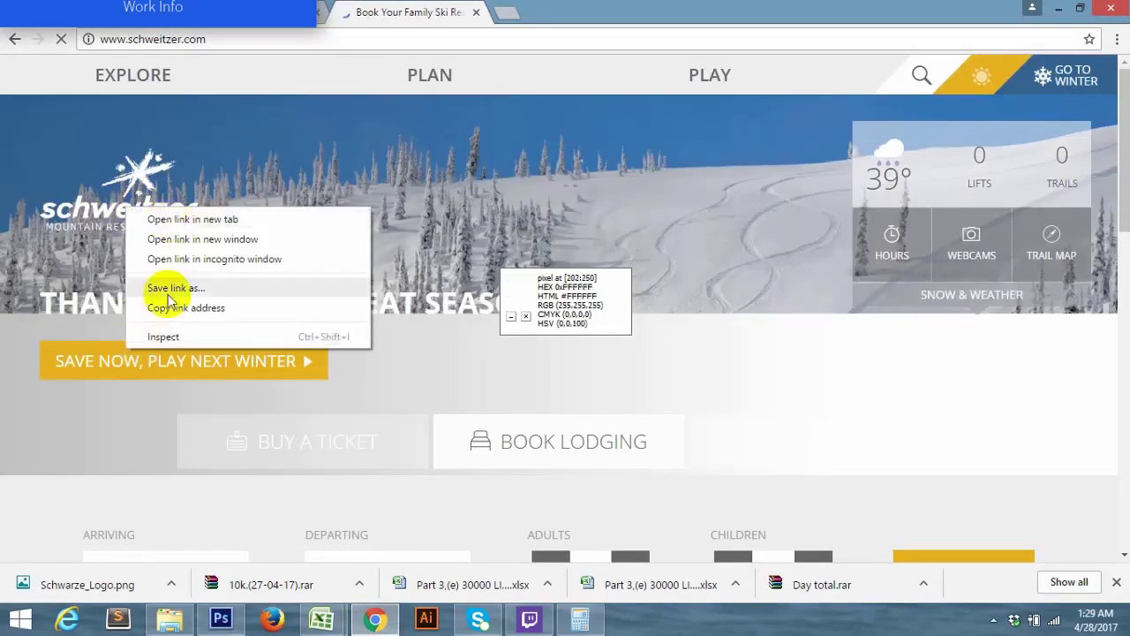
{"action": "left_click", "coordinate": [505, 13]}
{"action": "type", "text": "google.com"}
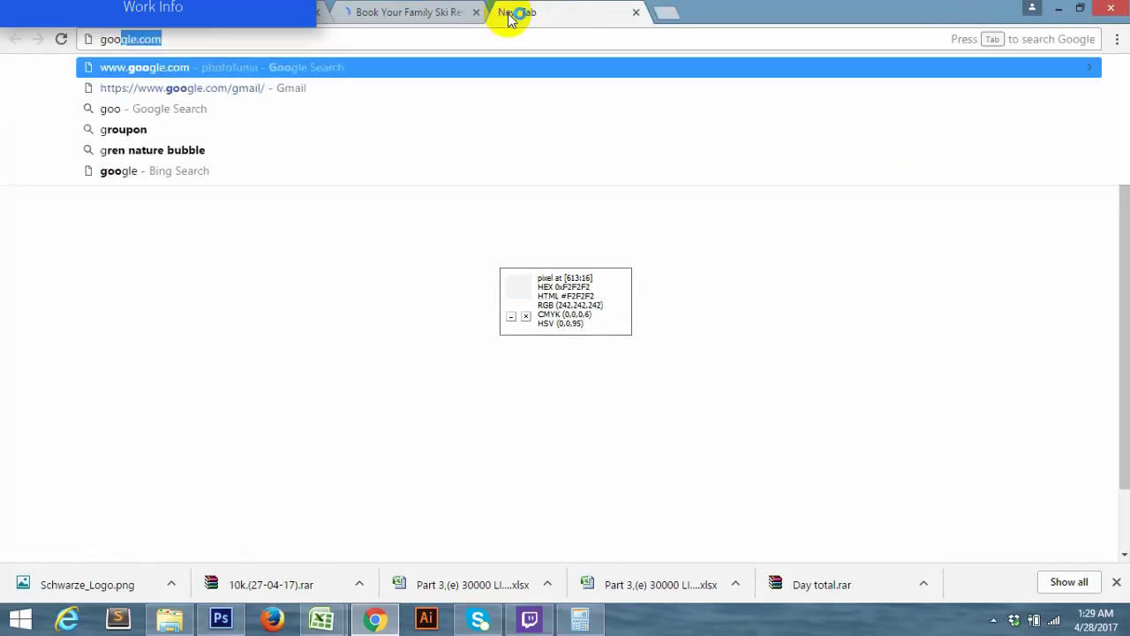
{"action": "key", "text": "Return"}
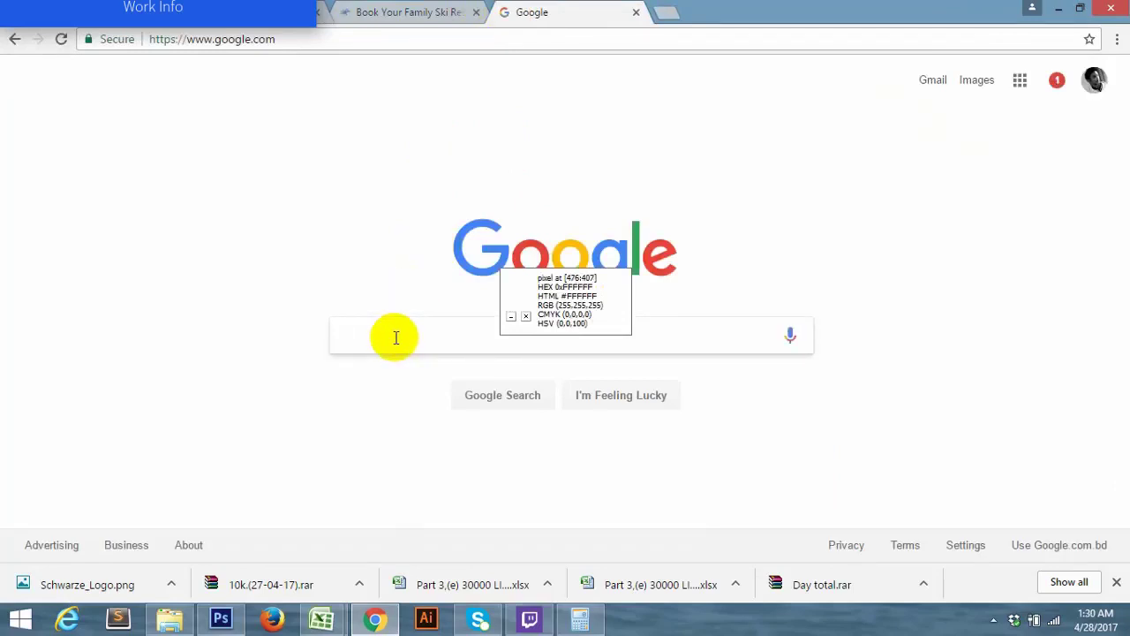
{"action": "type", "text": "logo"}
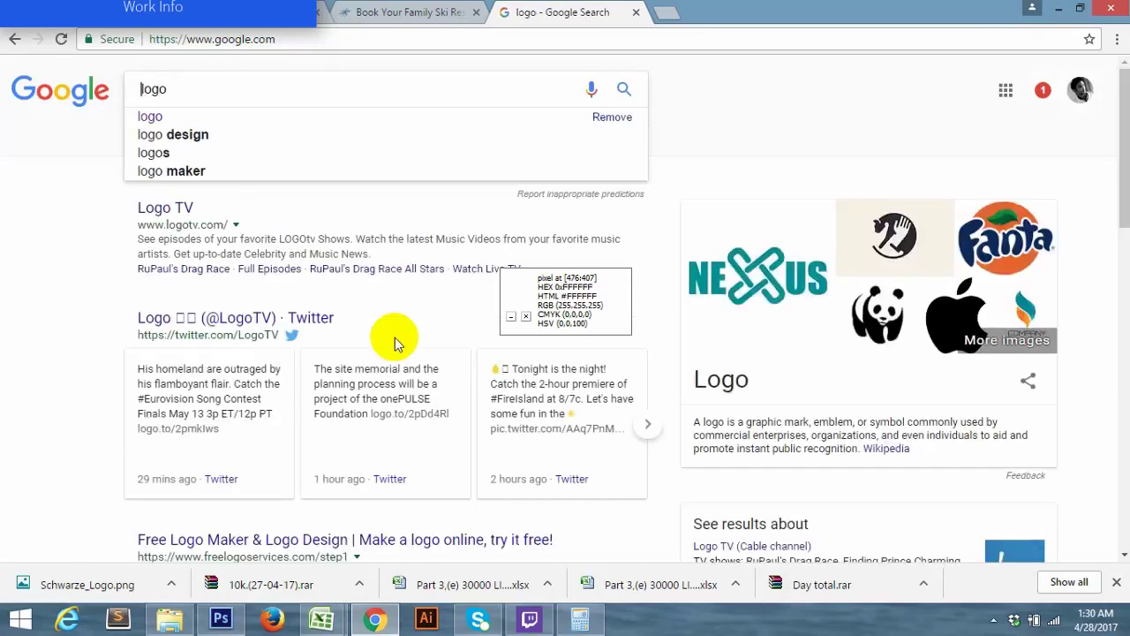
{"action": "key", "text": "Return"}
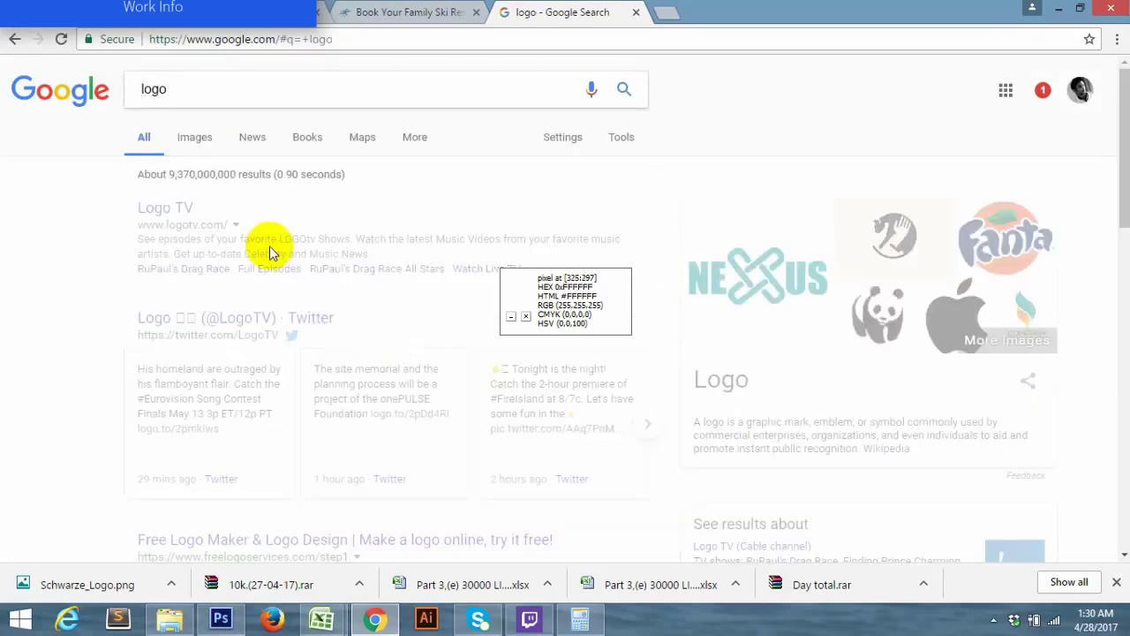
{"action": "left_click", "coordinate": [194, 140]}
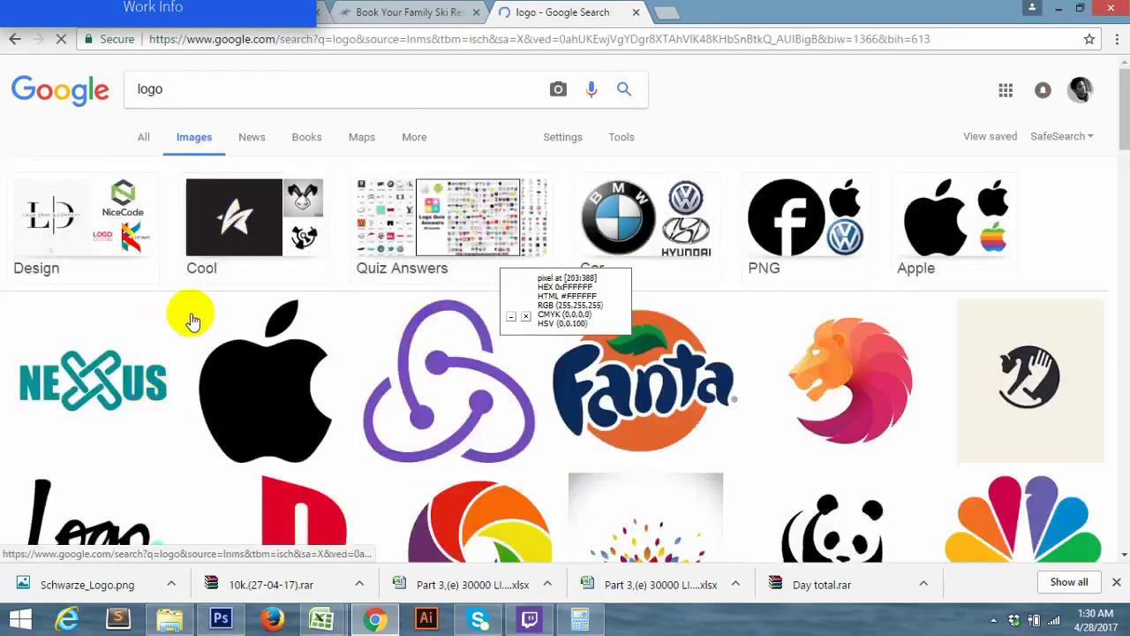
Copy the name schweitzer from the website's address and search Google Images for "schweitzer logo"
{"action": "left_click", "coordinate": [389, 12]}
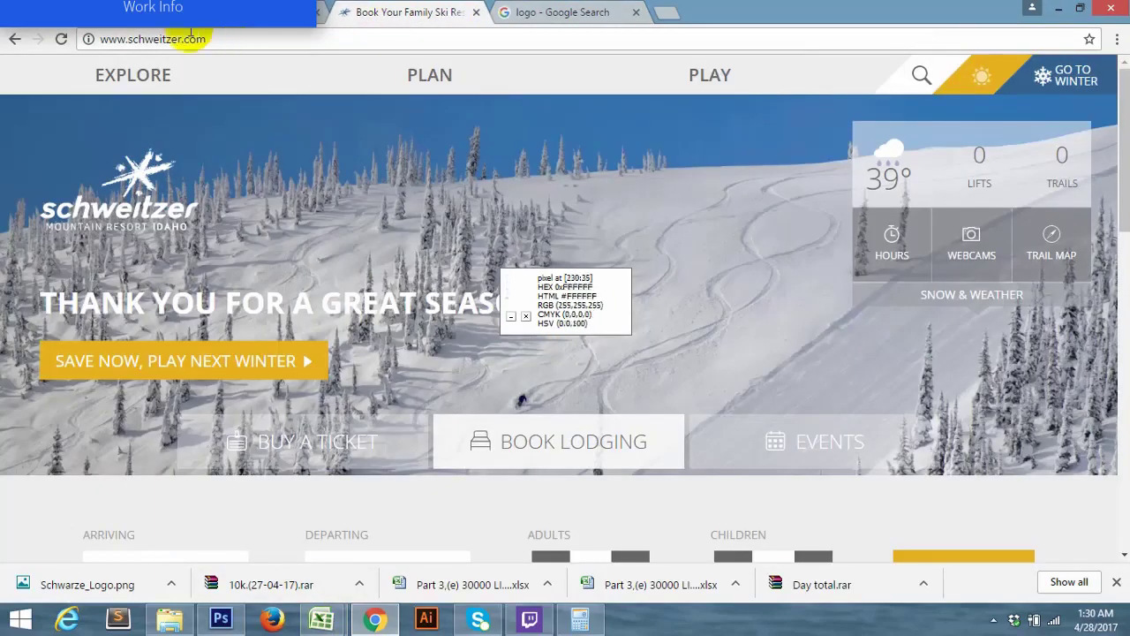
{"action": "double_click", "coordinate": [153, 41]}
{"action": "key", "text": "ctrl+c"}
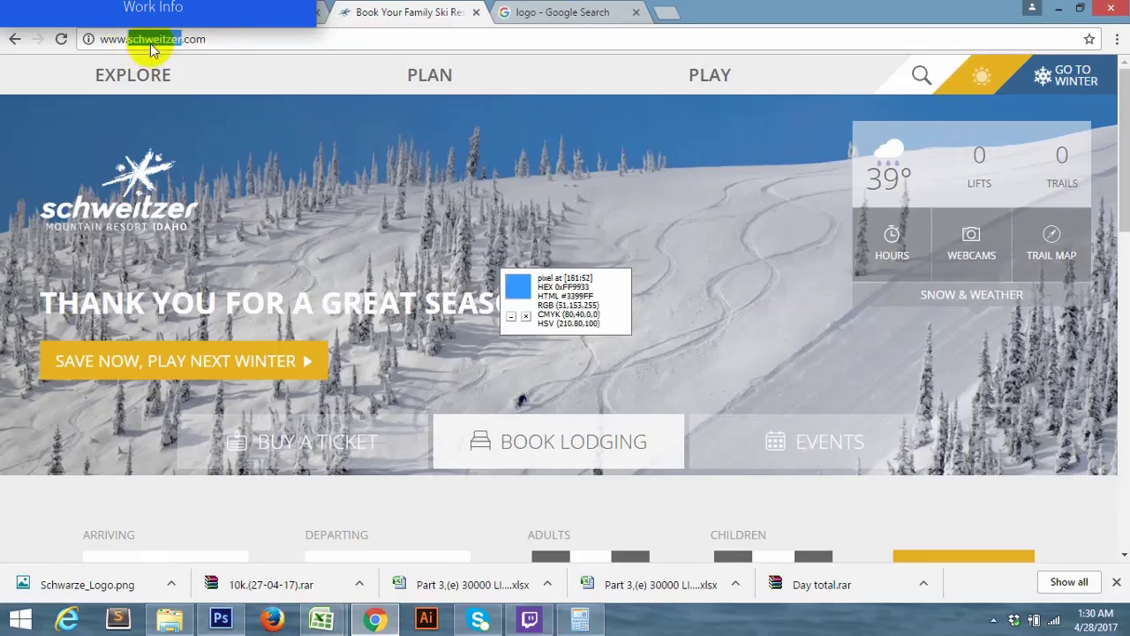
{"action": "left_click", "coordinate": [505, 12]}
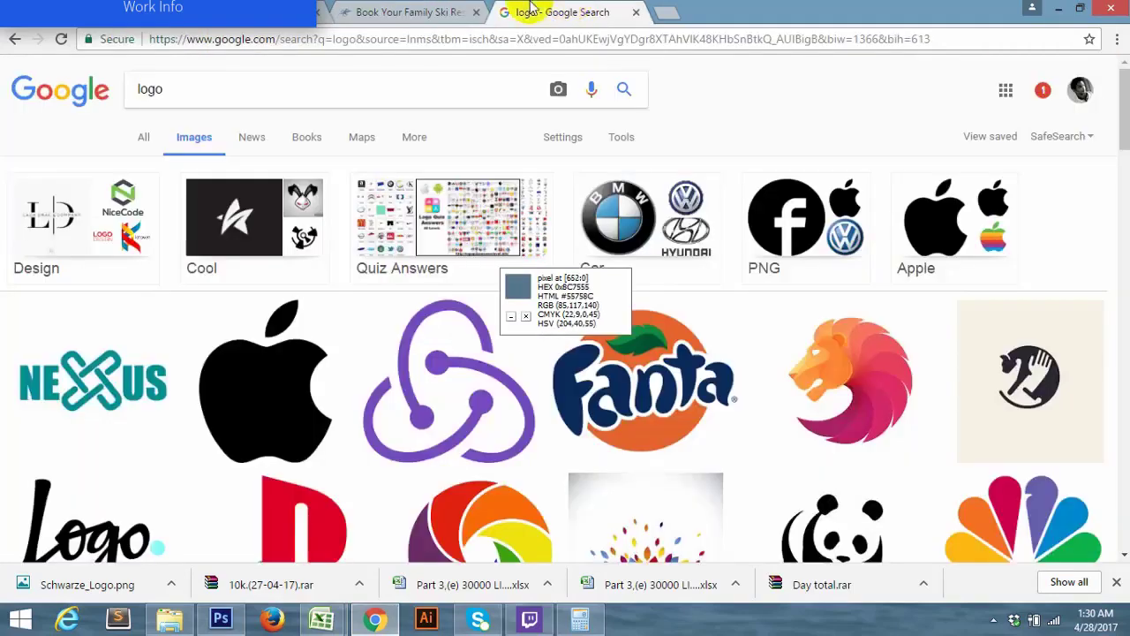
{"action": "left_click", "coordinate": [139, 89]}
{"action": "key", "text": "ctrl+v"}
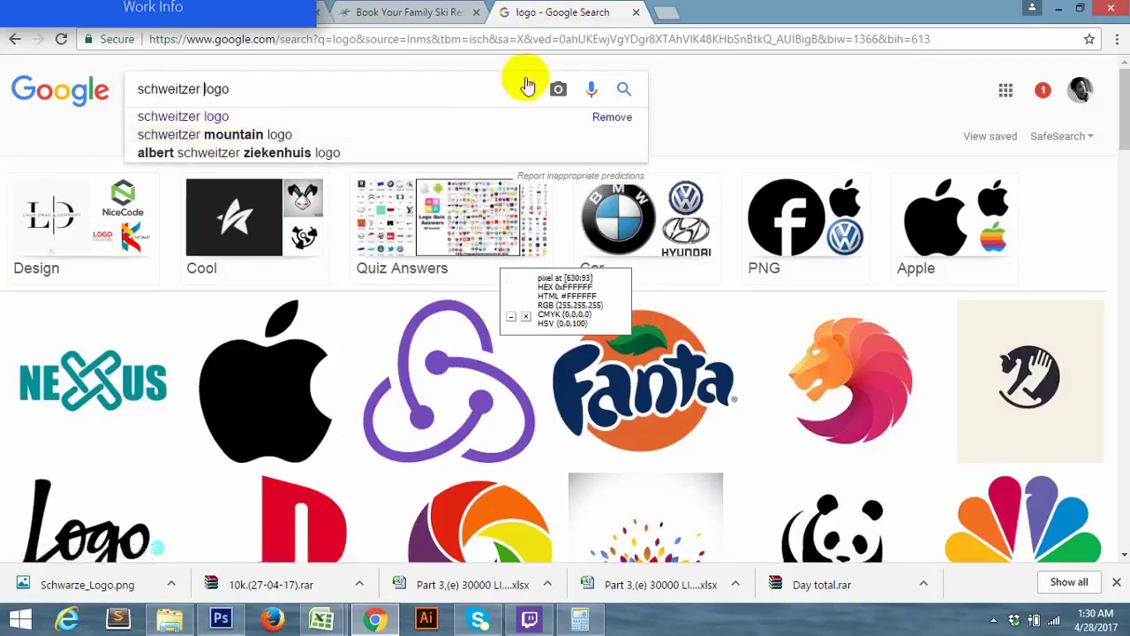
{"action": "key", "text": "Return"}
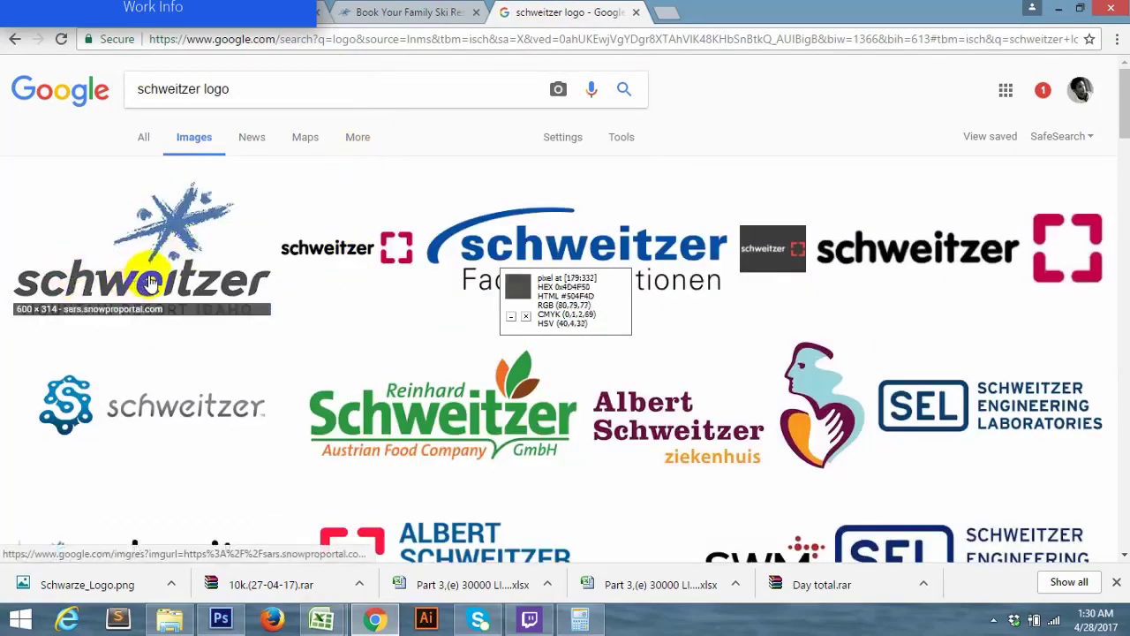
Compare the first Schweitzer logo in the Google Images results with the logo on schweitzer.com
{"action": "left_click", "coordinate": [362, 12]}
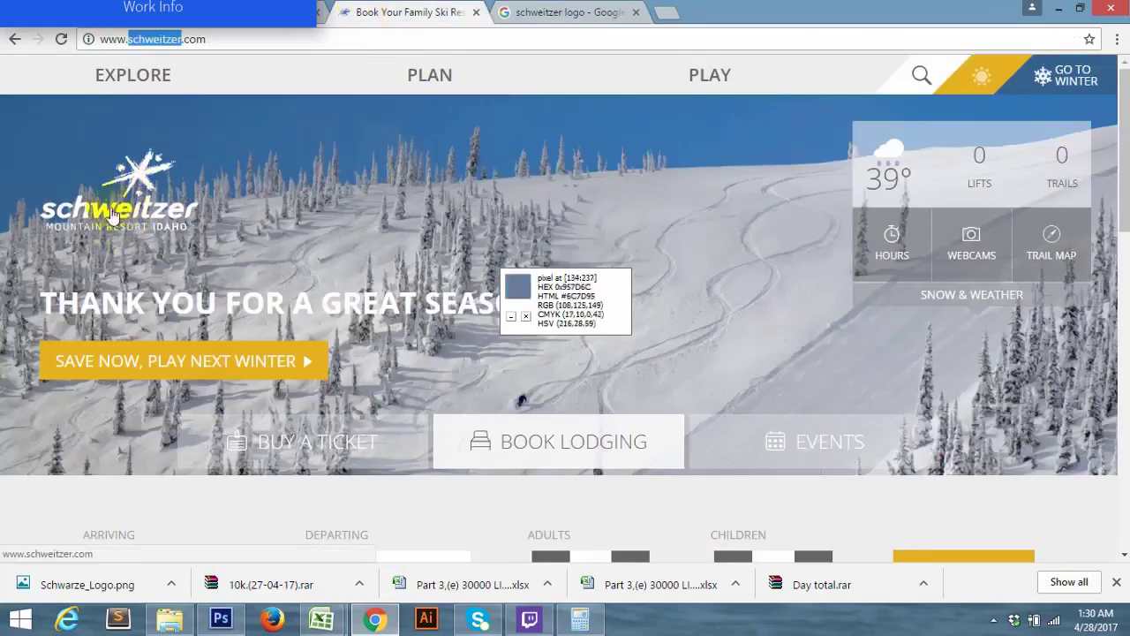
{"action": "left_click", "coordinate": [561, 13]}
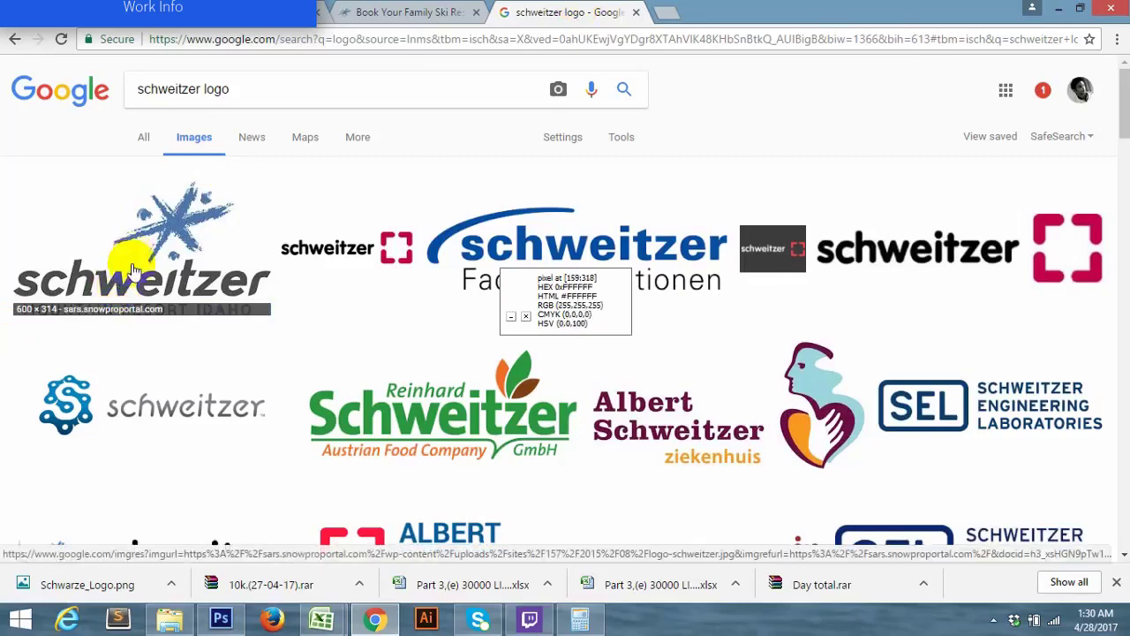
{"action": "left_click", "coordinate": [393, 12]}
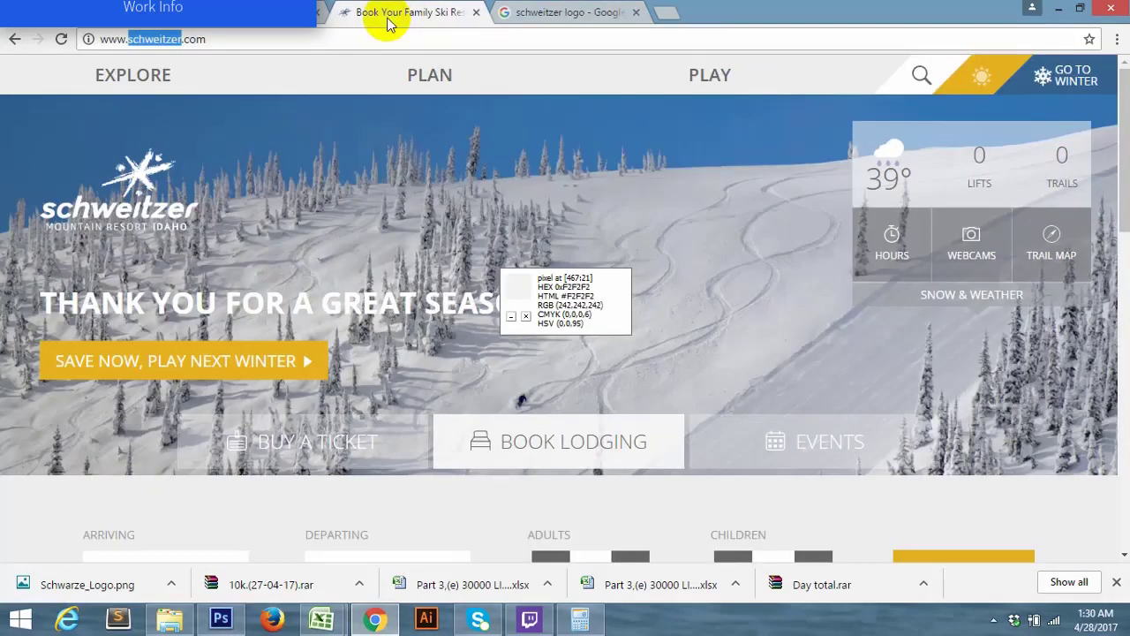
{"action": "left_click", "coordinate": [509, 11]}
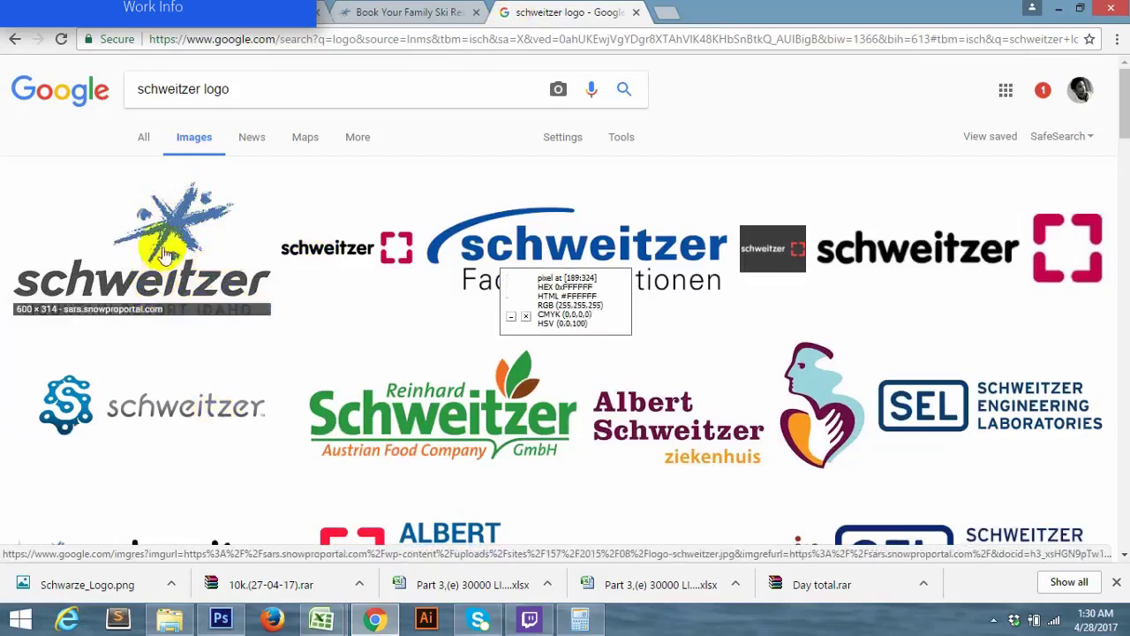
{"action": "left_click", "coordinate": [437, 10]}
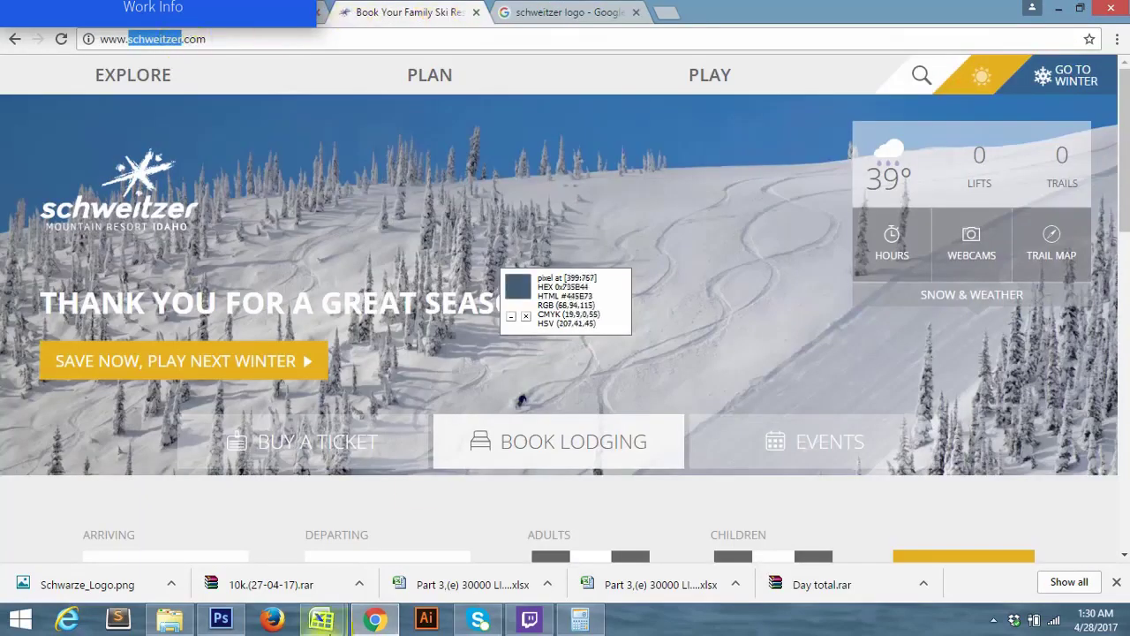
Copy the address ANNALS.COM from cell A6 in Excel and open that website in Chrome
{"action": "mouse_move", "coordinate": [322, 618]}
{"action": "left_click", "coordinate": [378, 568]}
{"action": "left_click", "coordinate": [103, 249]}
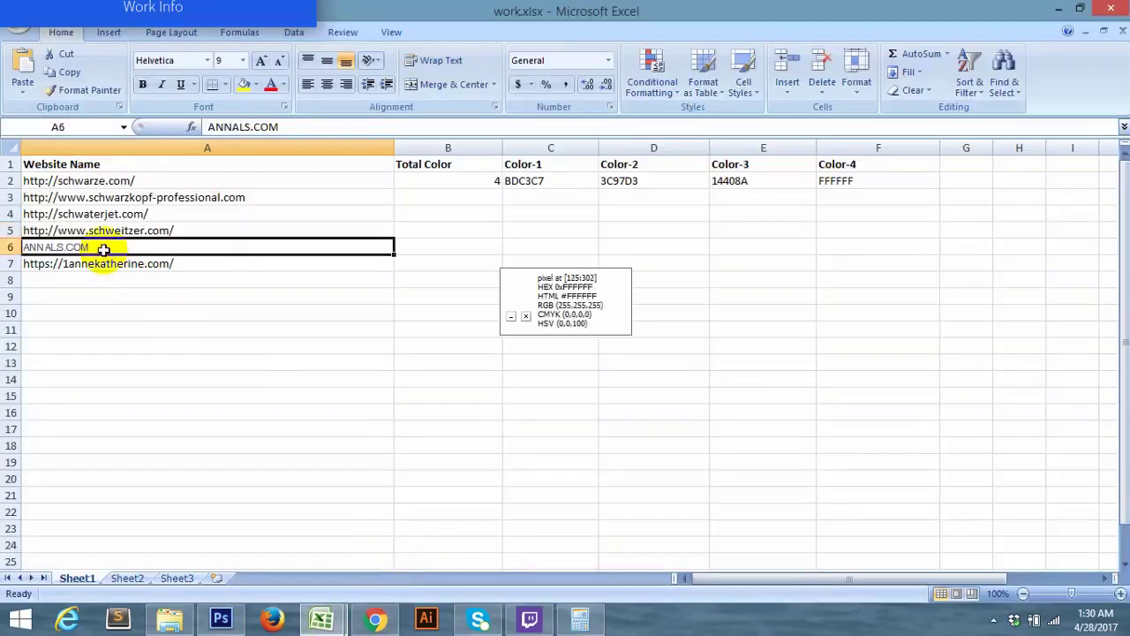
{"action": "key", "text": "ctrl+c"}
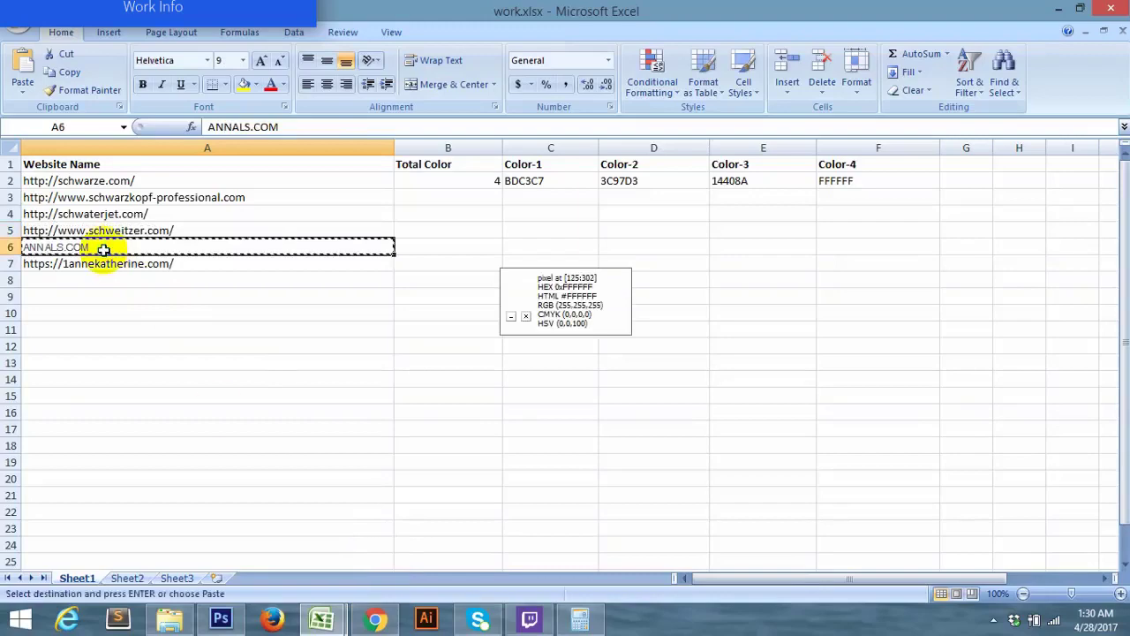
{"action": "left_click", "coordinate": [376, 621]}
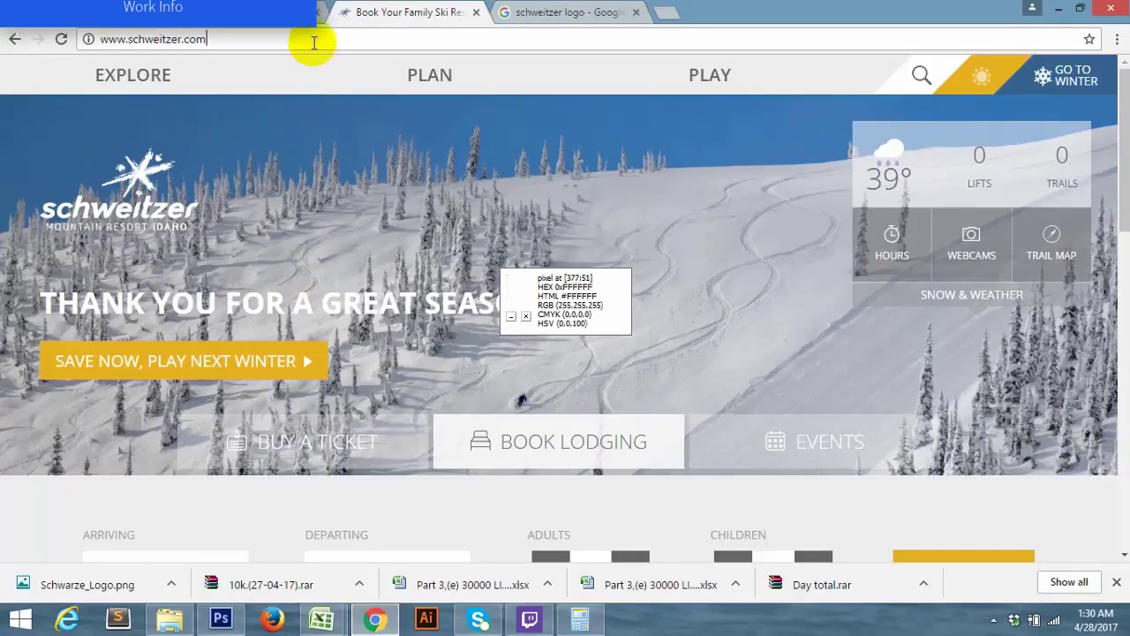
{"action": "key", "text": "ctrl+v"}
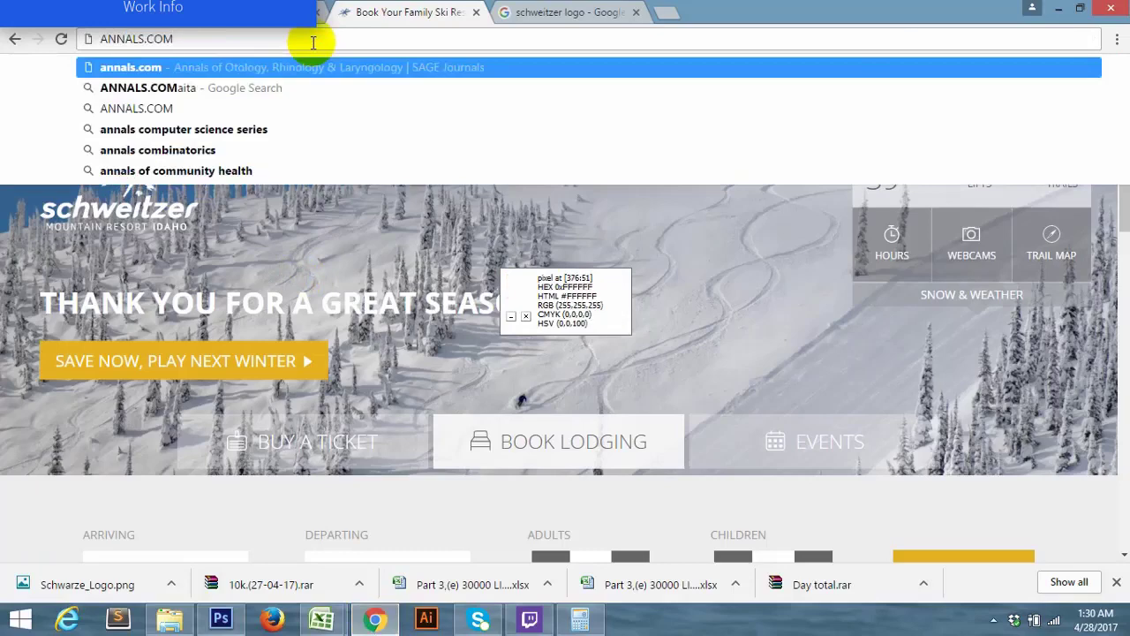
{"action": "key", "text": "Return"}
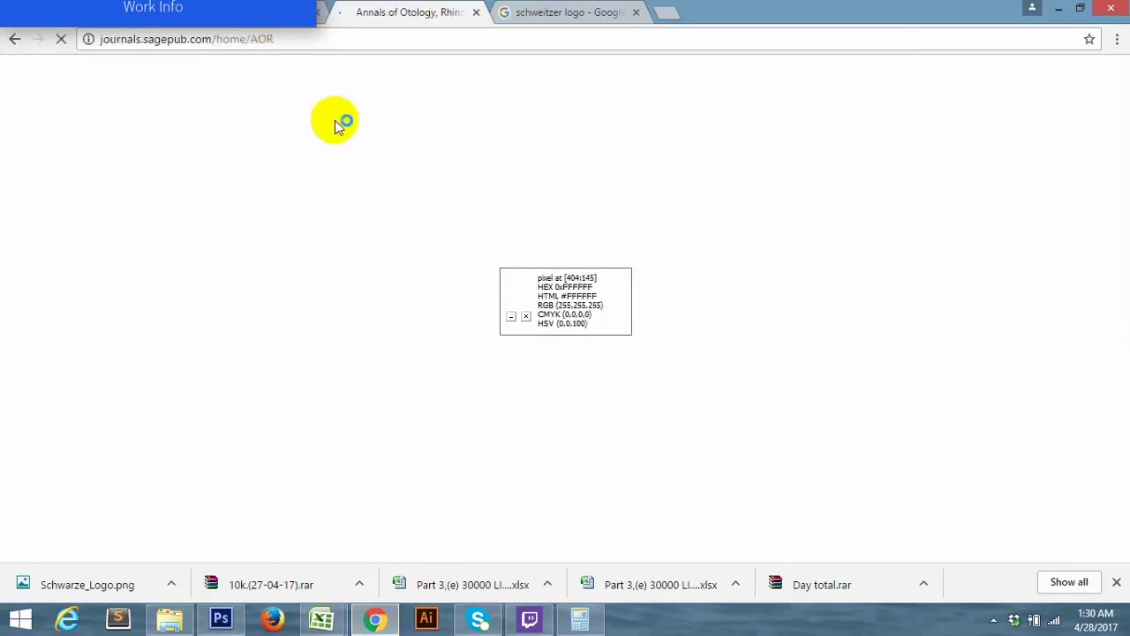
Load ANNALS.COM again in the current Chrome tab to see which address the site leads to
{"action": "left_click", "coordinate": [287, 38]}
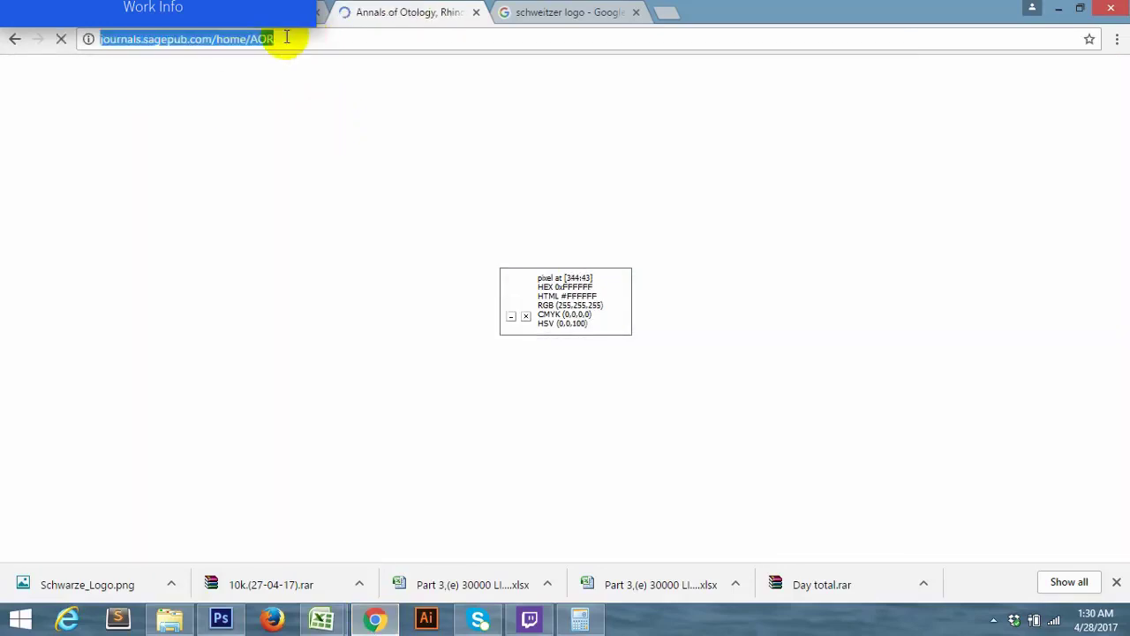
{"action": "key", "text": "ctrl+v"}
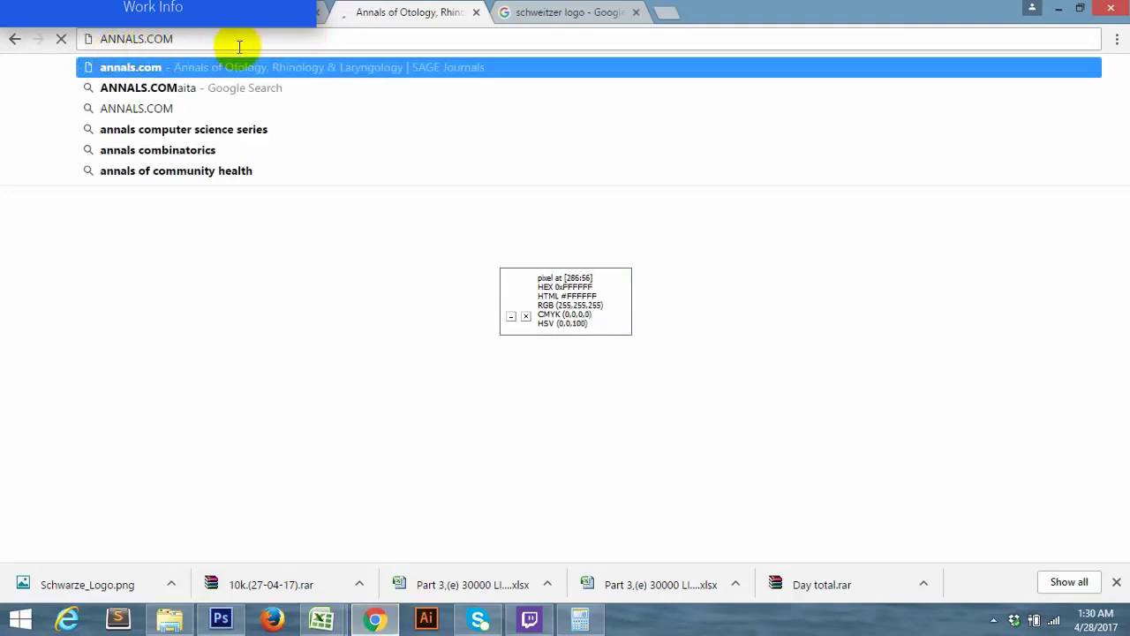
{"action": "key", "text": "Return"}
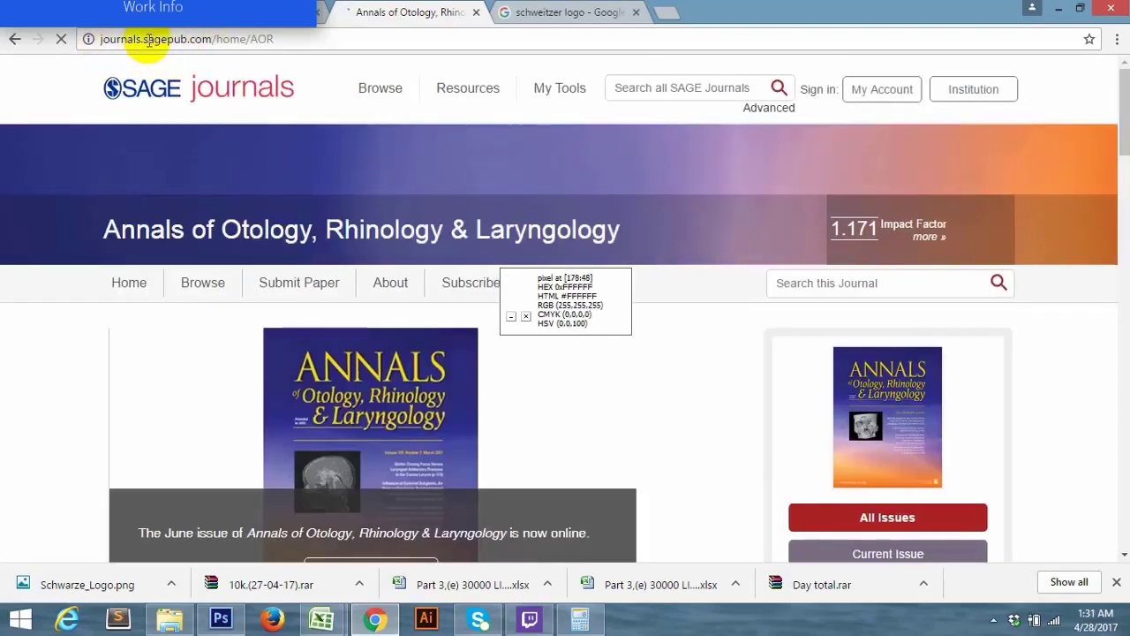
Copy the redirected address journals.sagepub.com/home/AOR into cell A2 of Sheet2 in Excel and enter "redirect" in B2
{"action": "left_click", "coordinate": [278, 41]}
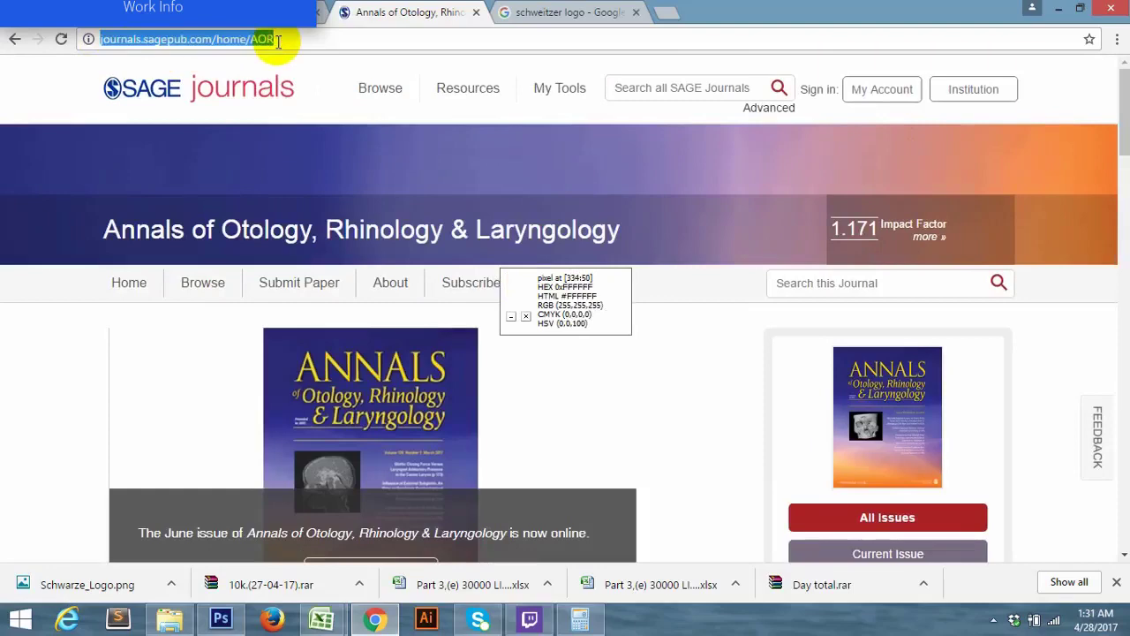
{"action": "mouse_move", "coordinate": [321, 618]}
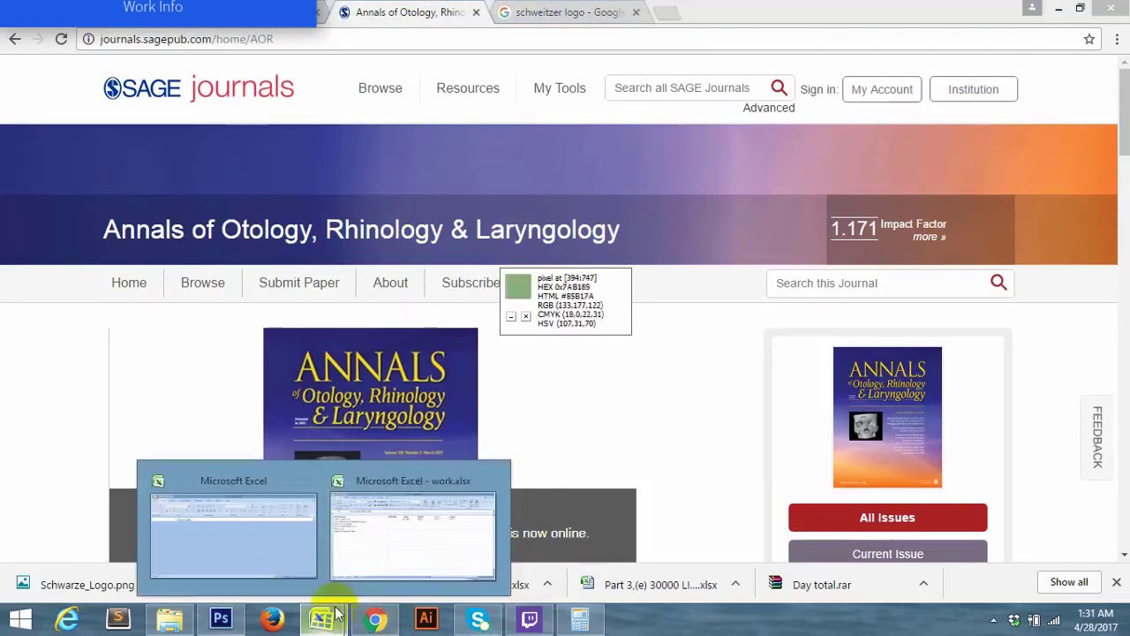
{"action": "left_click", "coordinate": [309, 519]}
{"action": "left_click", "coordinate": [129, 579]}
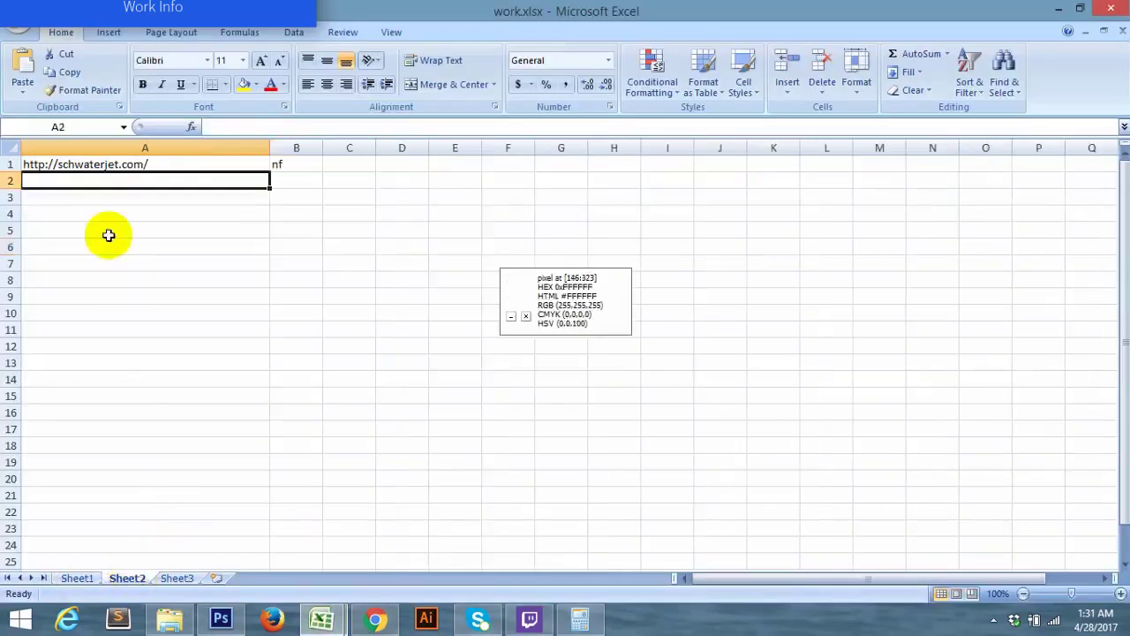
{"action": "key", "text": "ctrl+v"}
{"action": "left_click", "coordinate": [300, 180]}
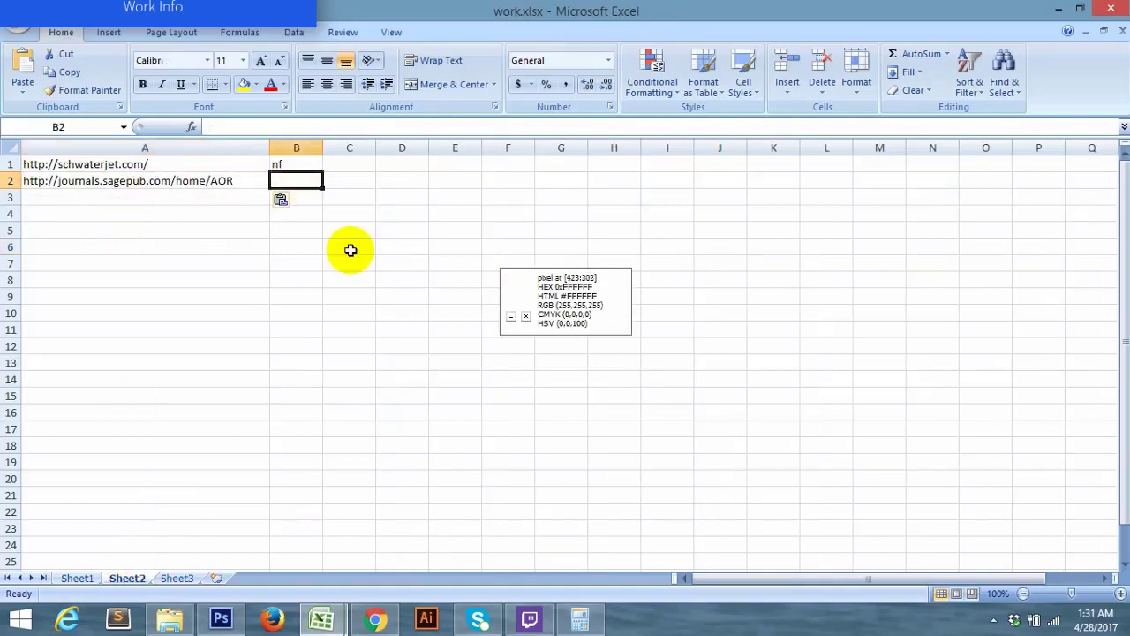
{"action": "type", "text": "r"}
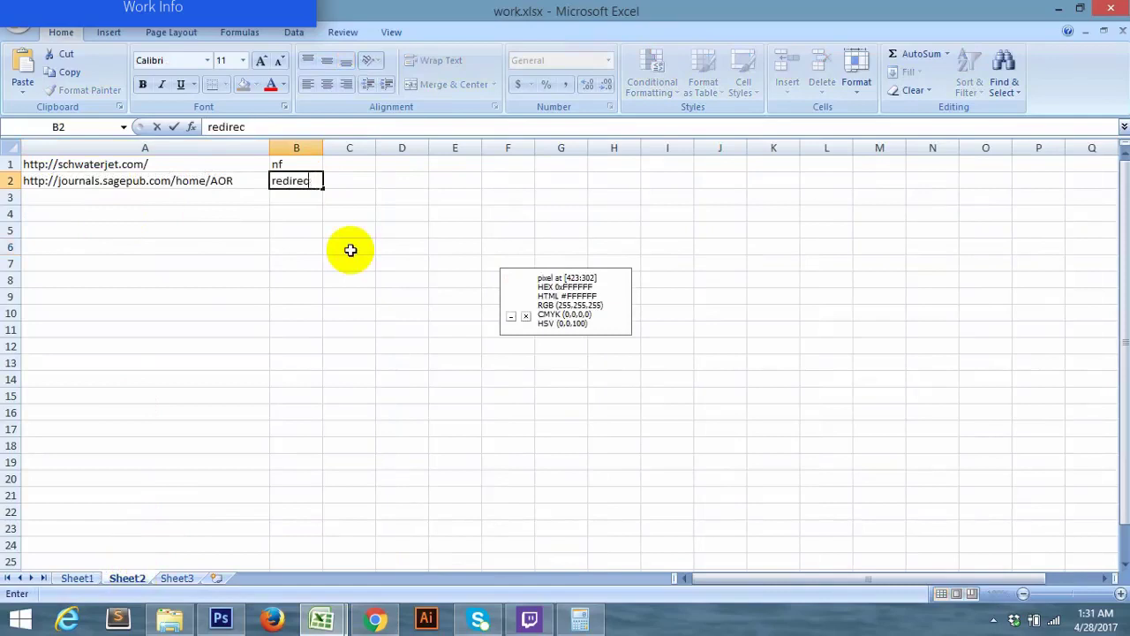
{"action": "type", "text": "edirect"}
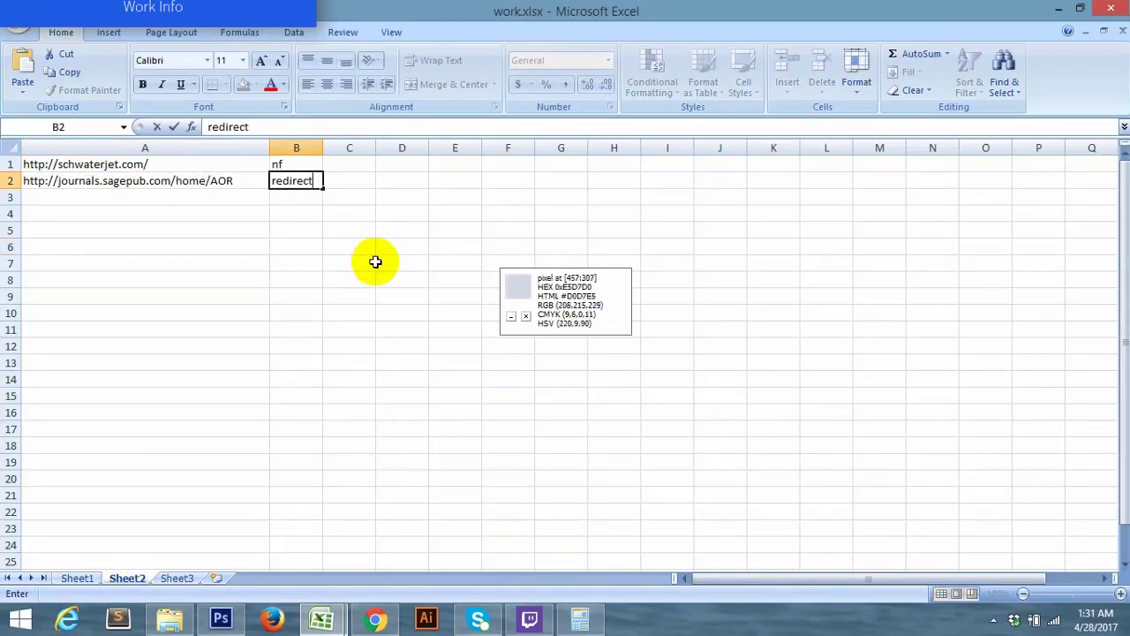
{"action": "left_click", "coordinate": [139, 197]}
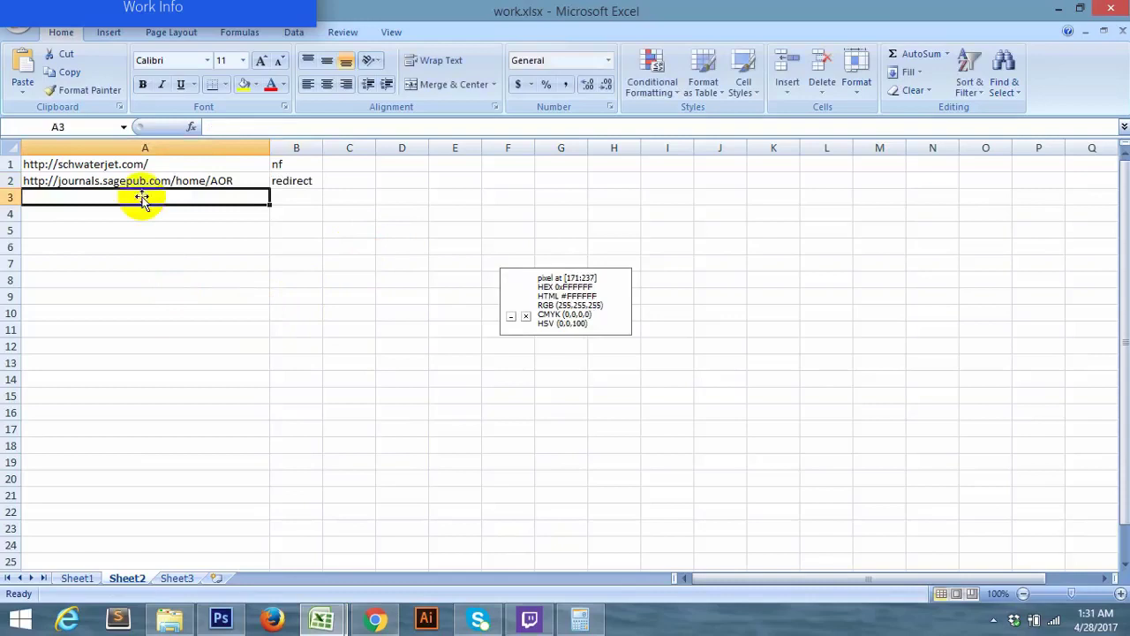
{"action": "left_click", "coordinate": [79, 579]}
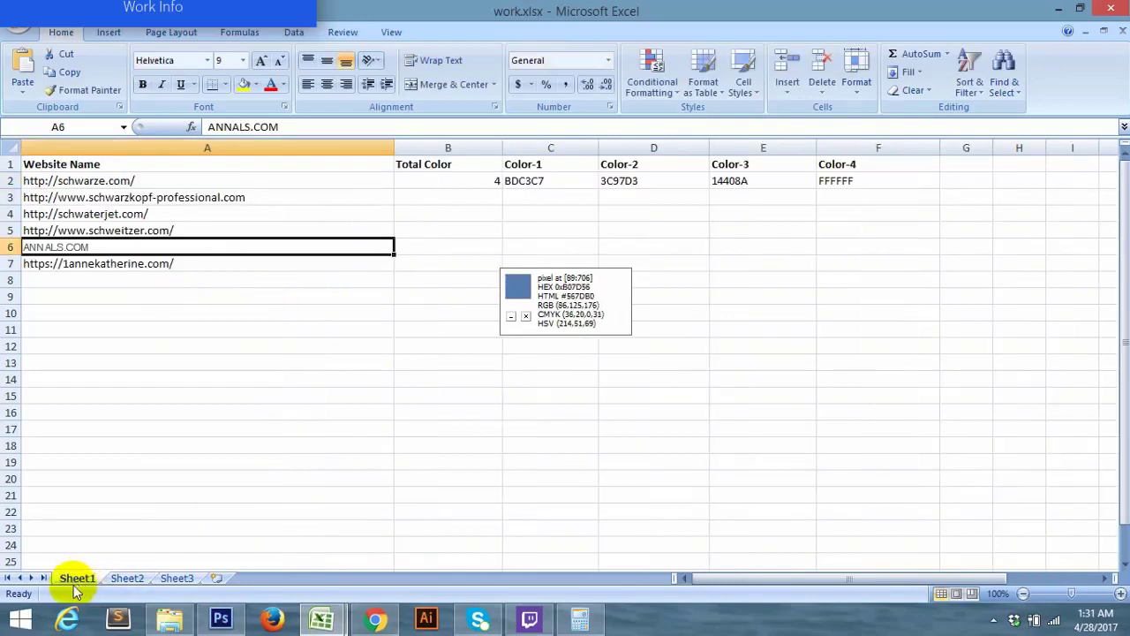
{"action": "left_click", "coordinate": [123, 583]}
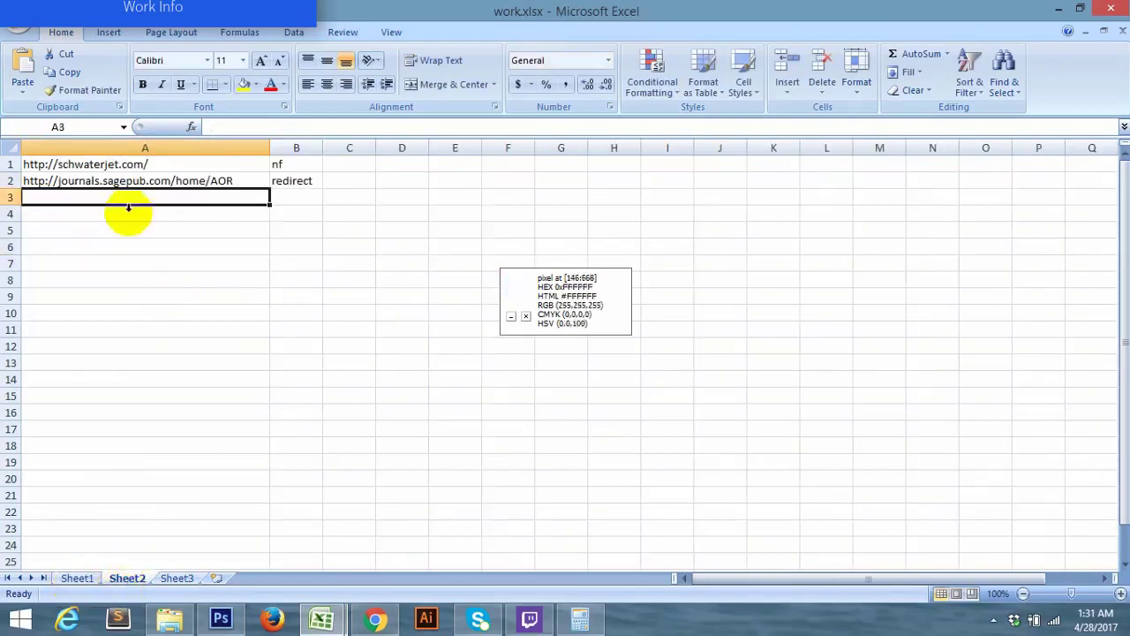
{"action": "left_click", "coordinate": [77, 578]}
{"action": "left_click", "coordinate": [139, 274]}
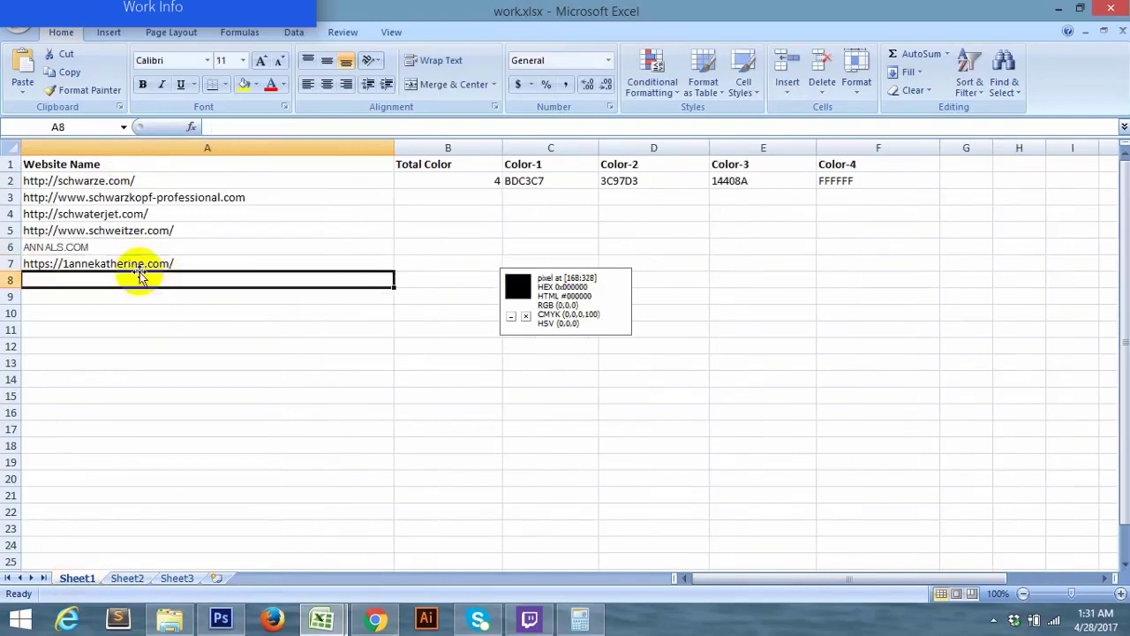
{"action": "left_click", "coordinate": [139, 265]}
{"action": "key", "text": "ctrl+c"}
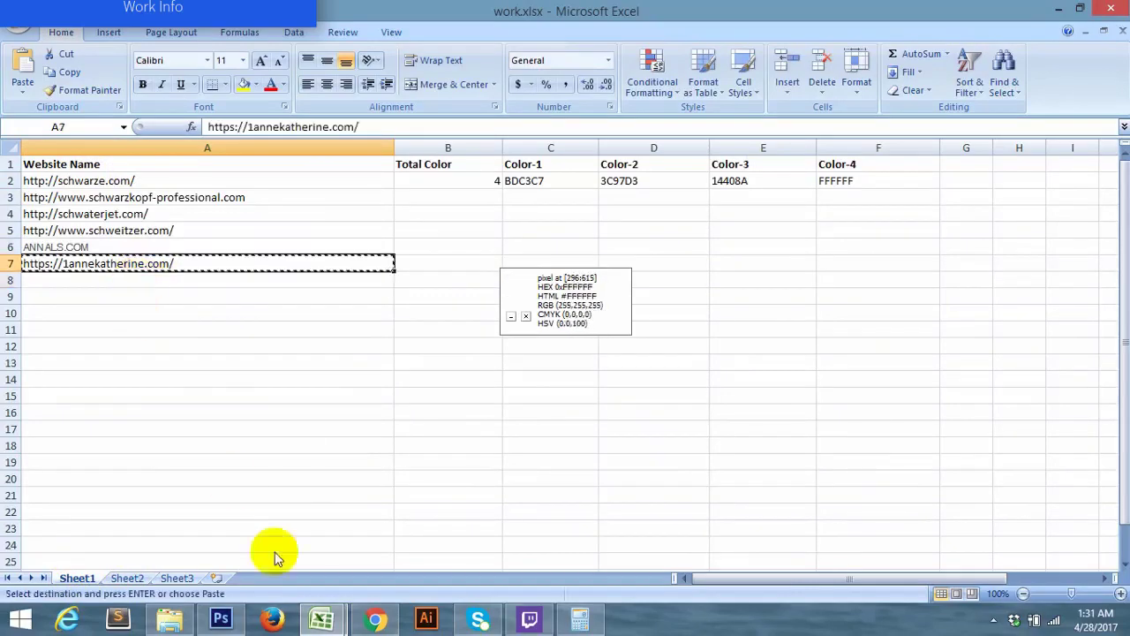
{"action": "left_click", "coordinate": [374, 617]}
{"action": "key", "text": "ctrl+v"}
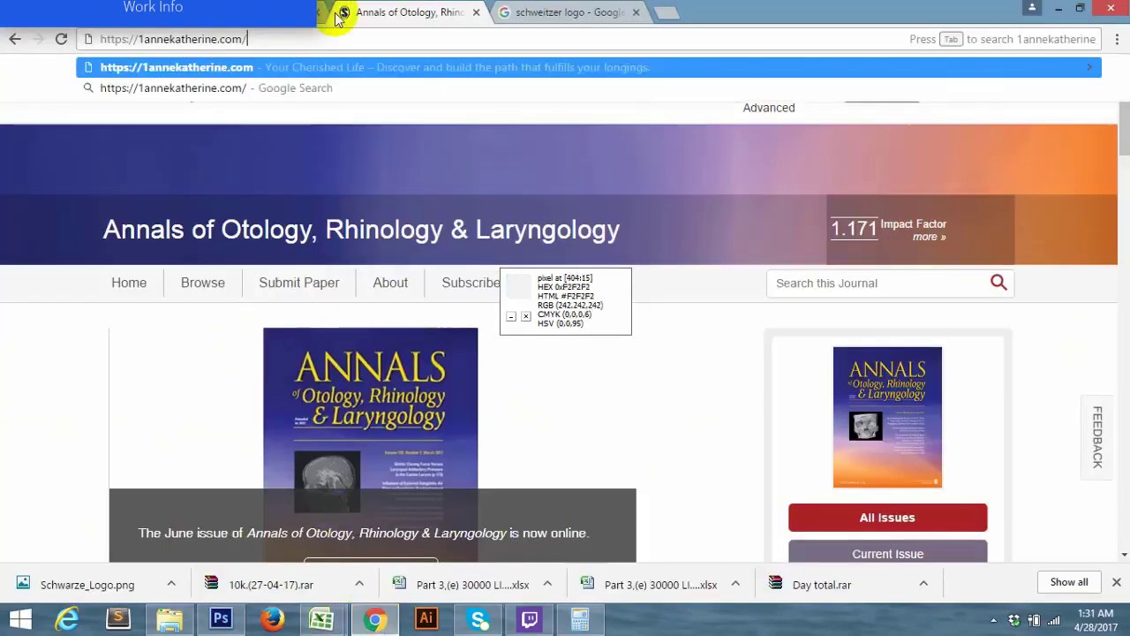
{"action": "key", "text": "Return"}
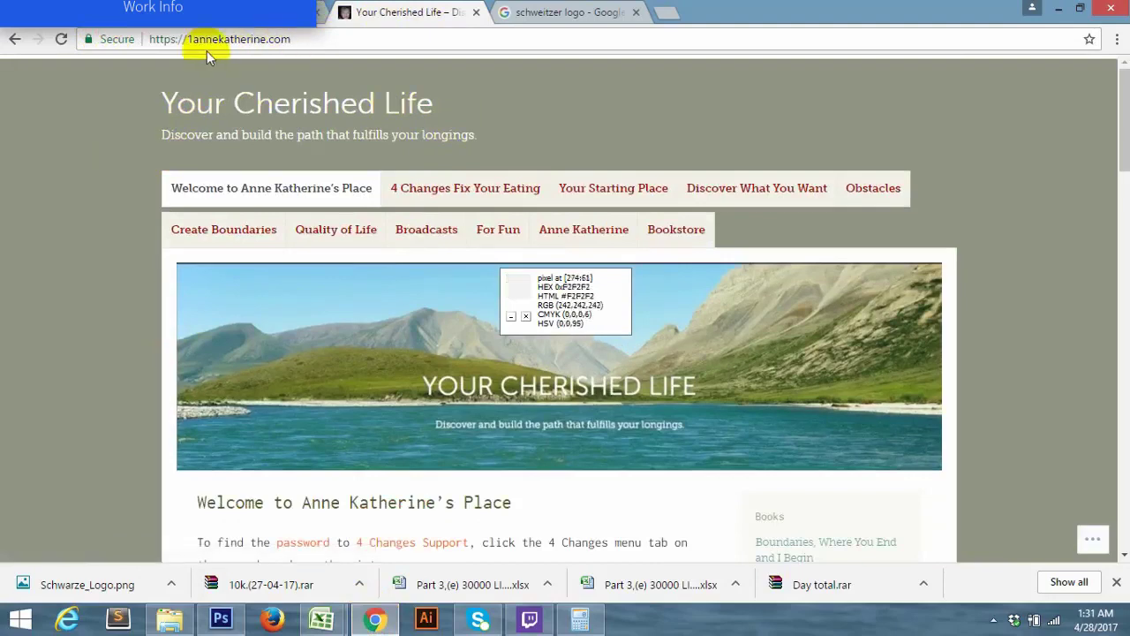
Look through the 1annekatherine.com page for a logo, then copy its address into A3 of Sheet2 in Excel and enter "nf" in B3
{"action": "scroll", "coordinate": [65, 380], "scroll_direction": "down", "scroll_amount": 10}
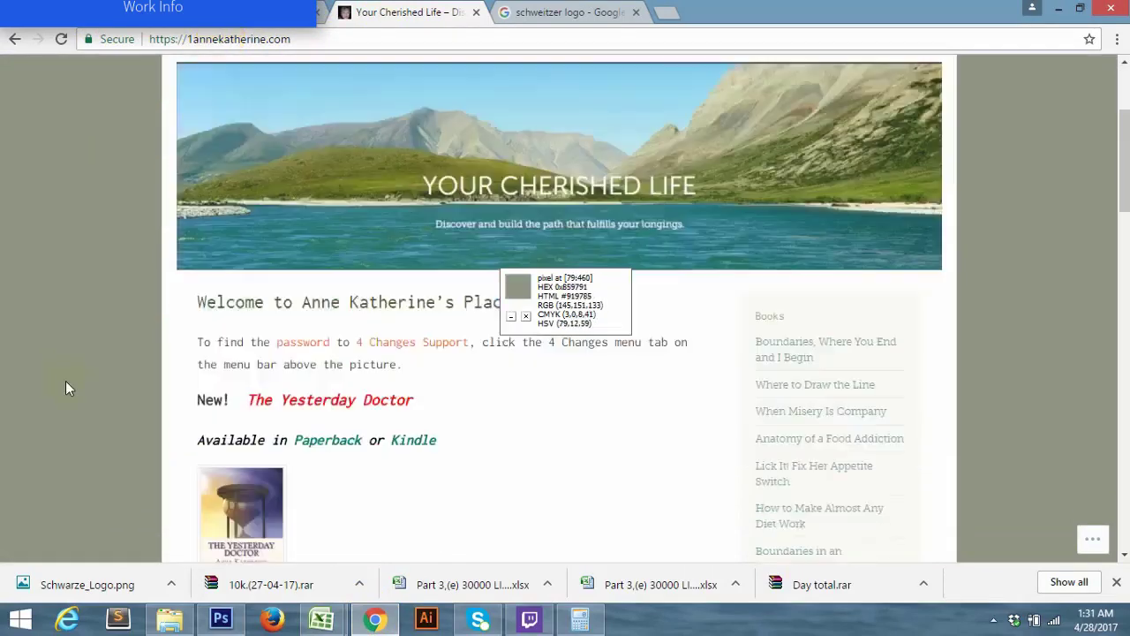
{"action": "scroll", "coordinate": [65, 380], "scroll_direction": "down", "scroll_amount": 10}
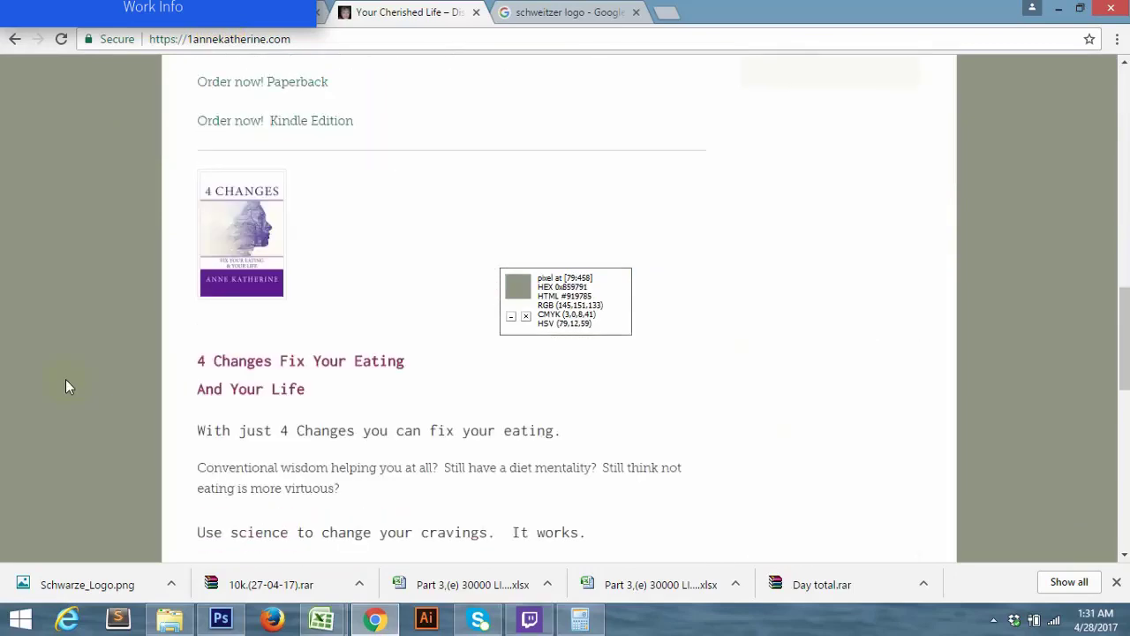
{"action": "scroll", "coordinate": [67, 371], "scroll_direction": "up", "scroll_amount": 8}
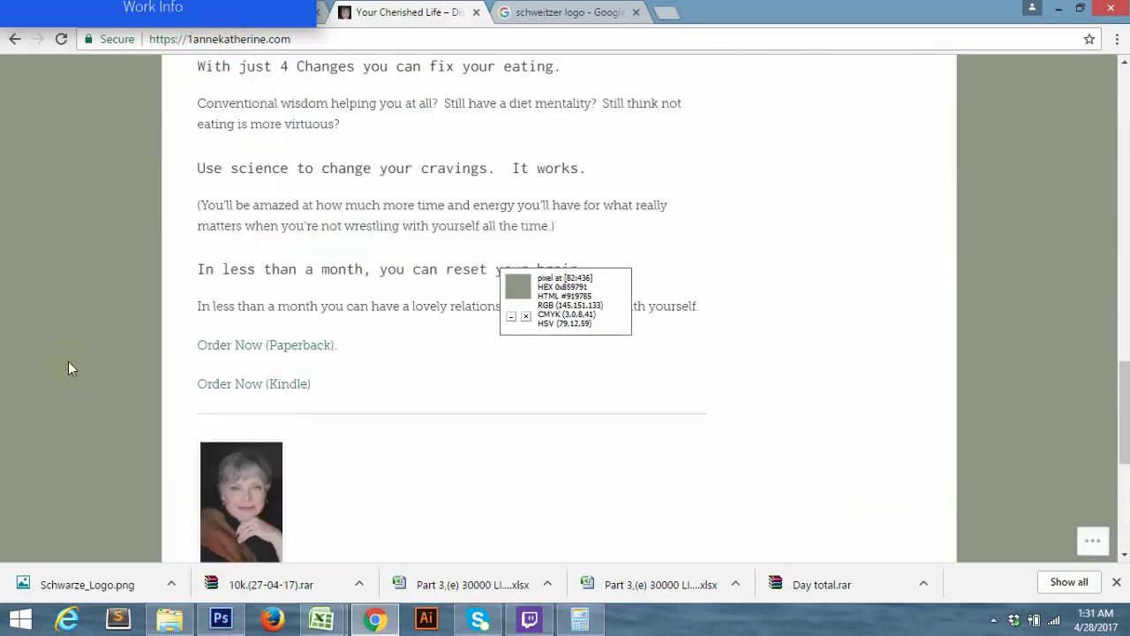
{"action": "left_click", "coordinate": [337, 39]}
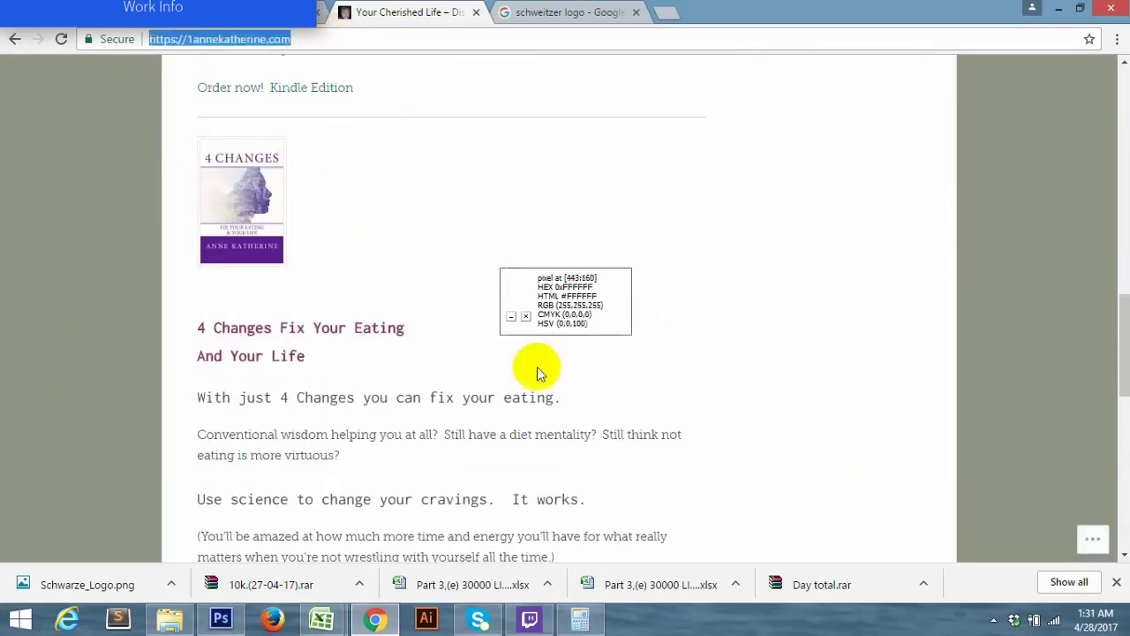
{"action": "left_click", "coordinate": [321, 619]}
{"action": "left_click", "coordinate": [398, 563]}
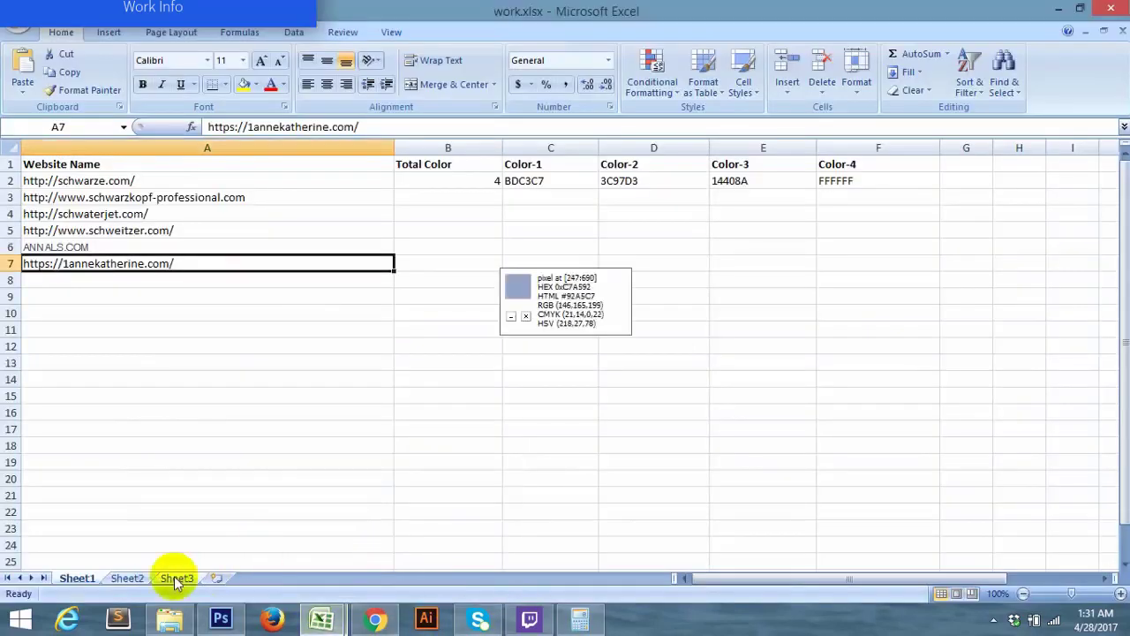
{"action": "left_click", "coordinate": [129, 580]}
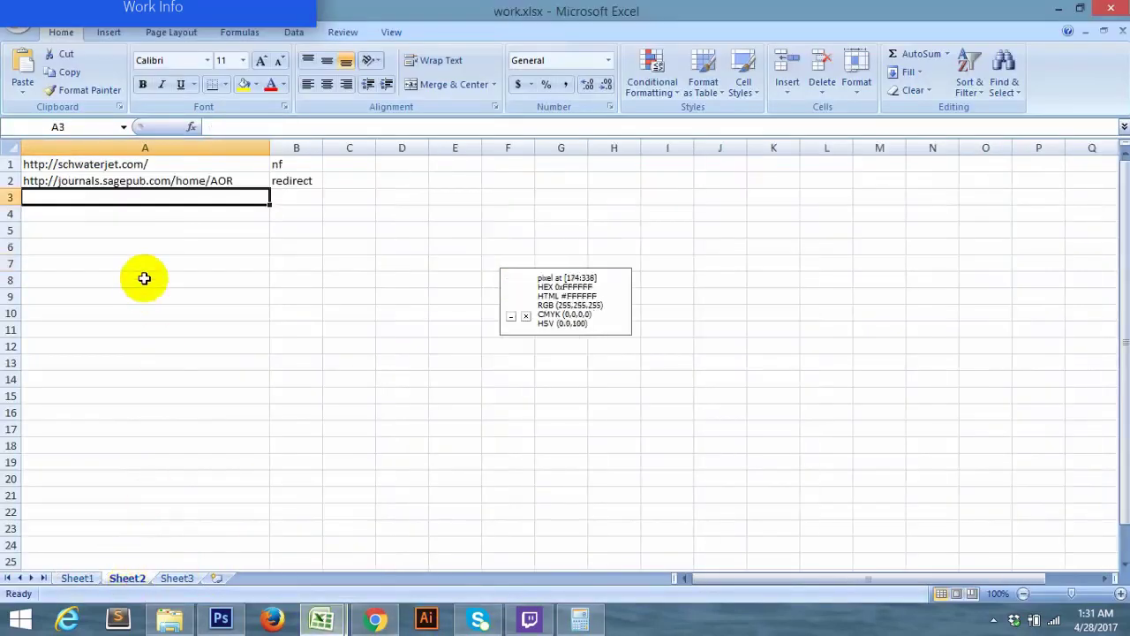
{"action": "key", "text": "ctrl+v"}
{"action": "left_click", "coordinate": [297, 200]}
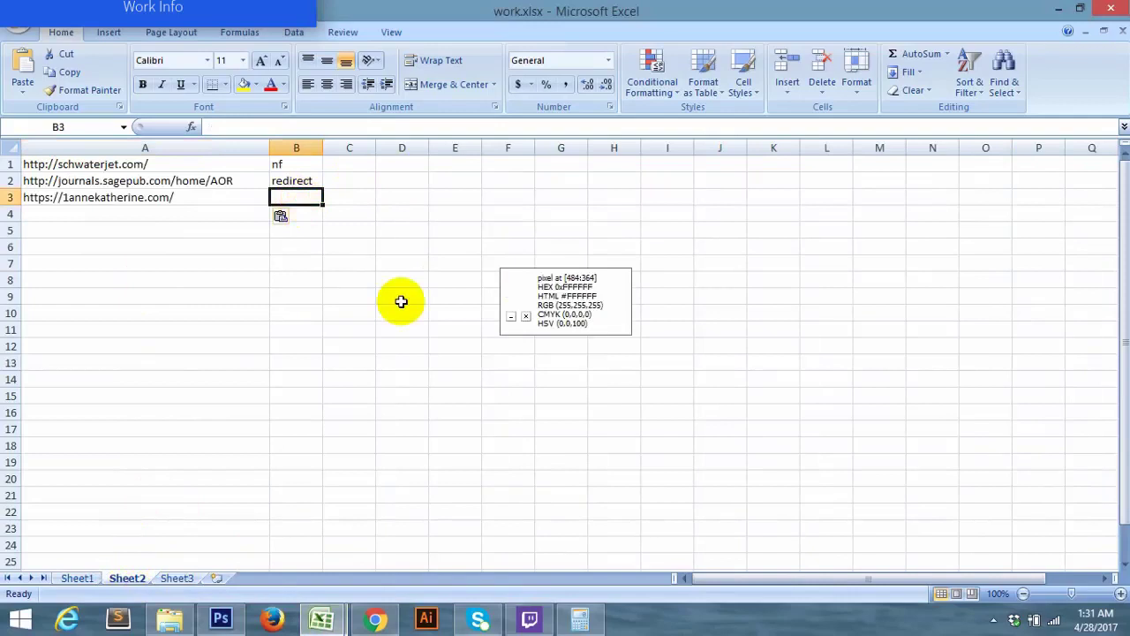
{"action": "type", "text": "nf"}
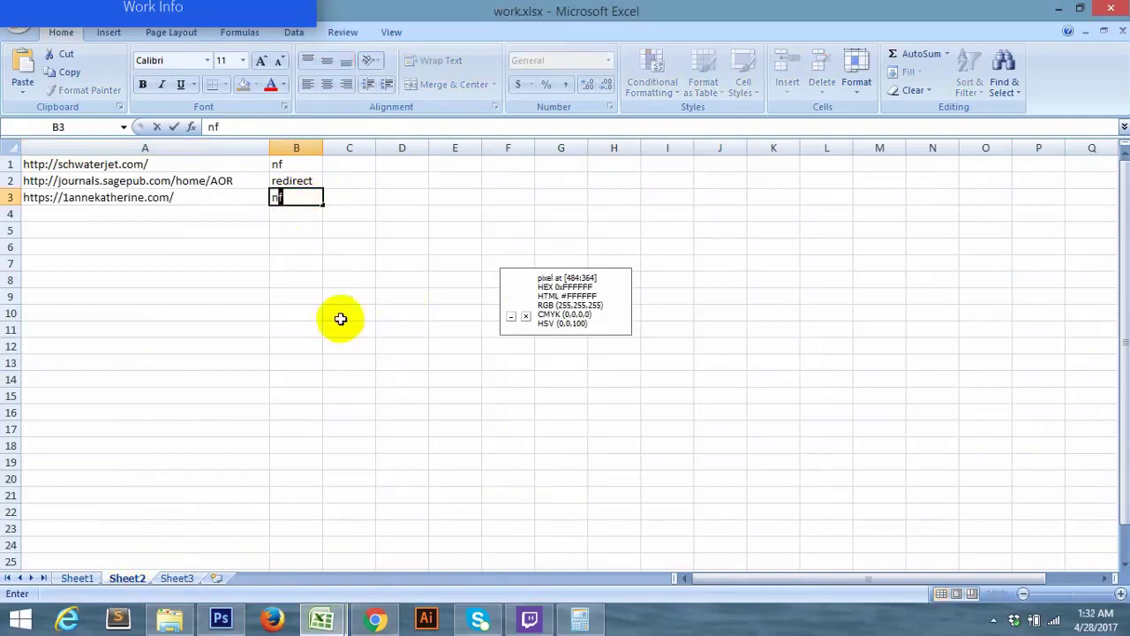
{"action": "left_click", "coordinate": [210, 212]}
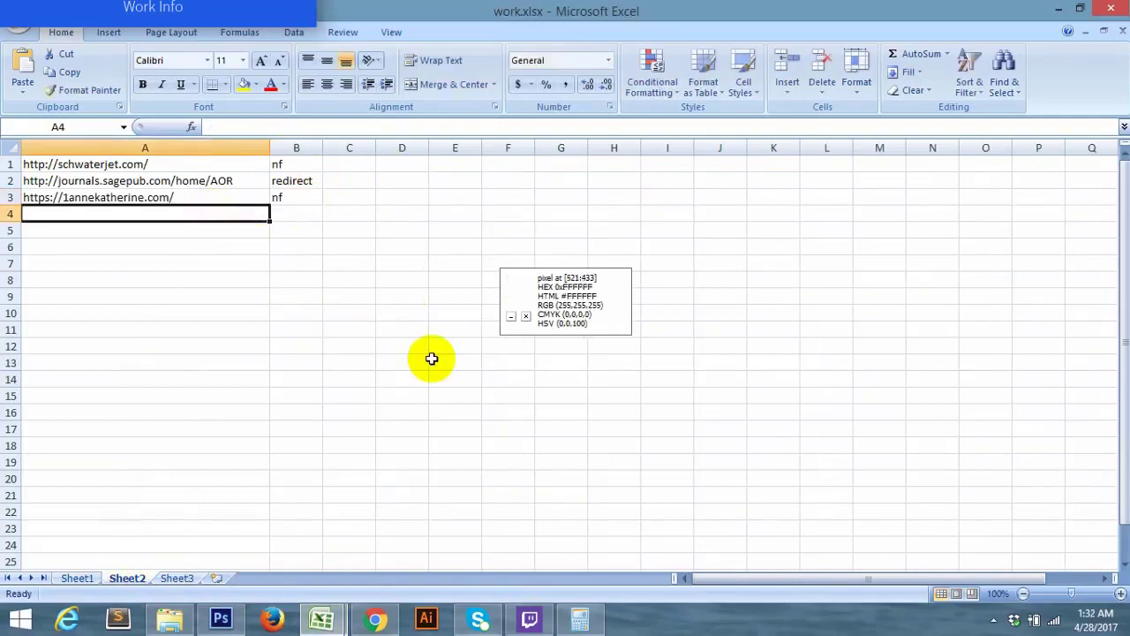
In File Explorer, open the "expire website icon" folder inside "updated video" and view the image .hugedomains.png
{"action": "left_click", "coordinate": [170, 618]}
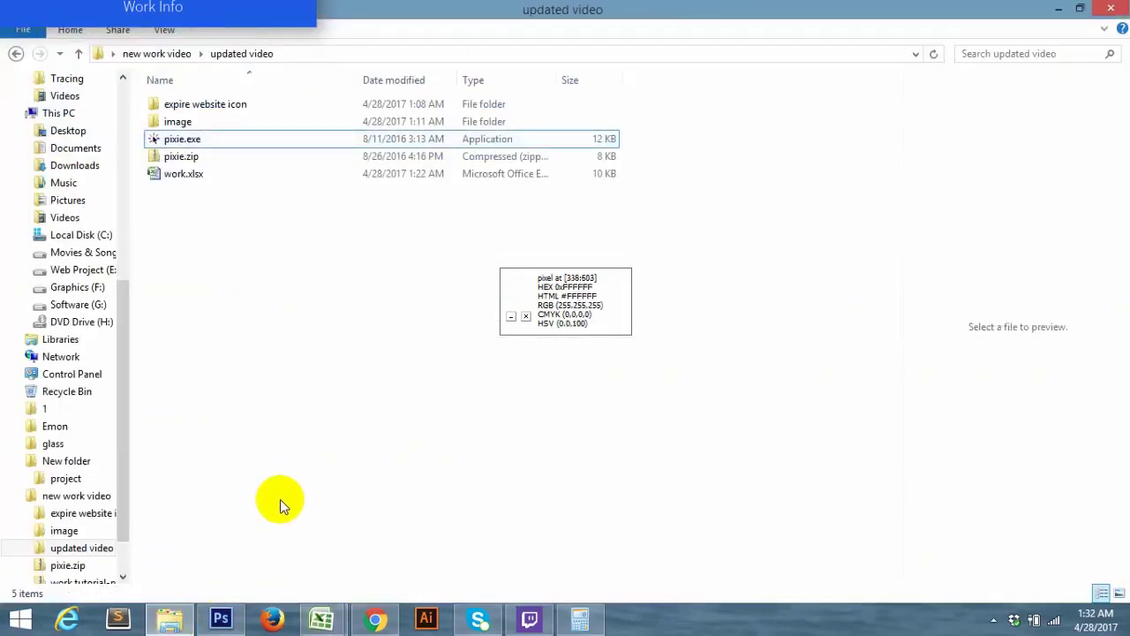
{"action": "double_click", "coordinate": [195, 112]}
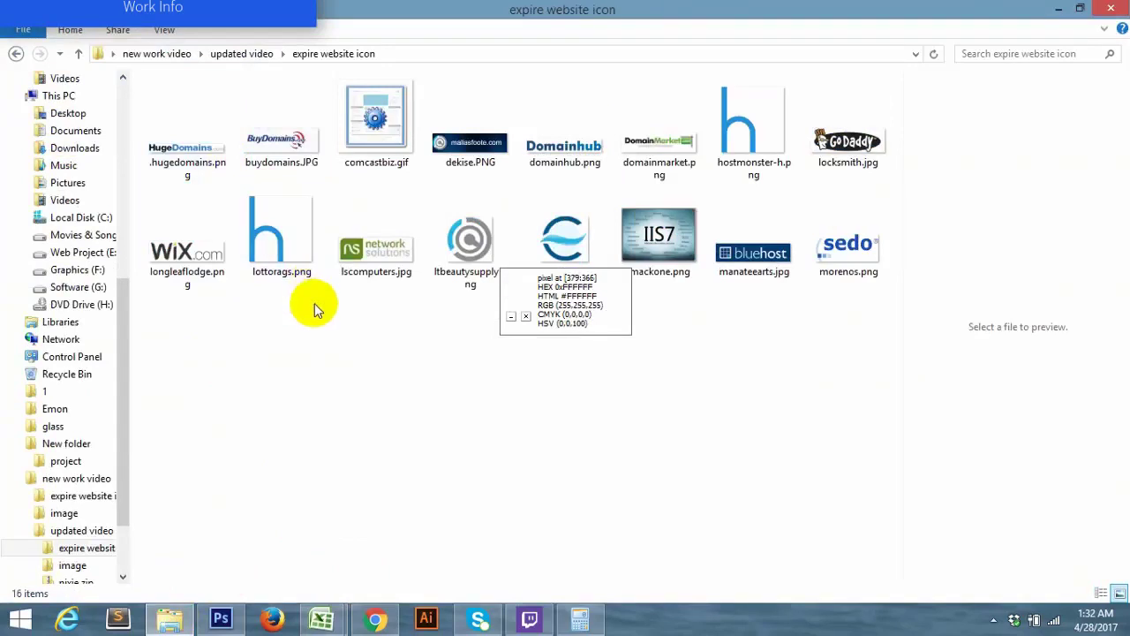
{"action": "left_click", "coordinate": [177, 152]}
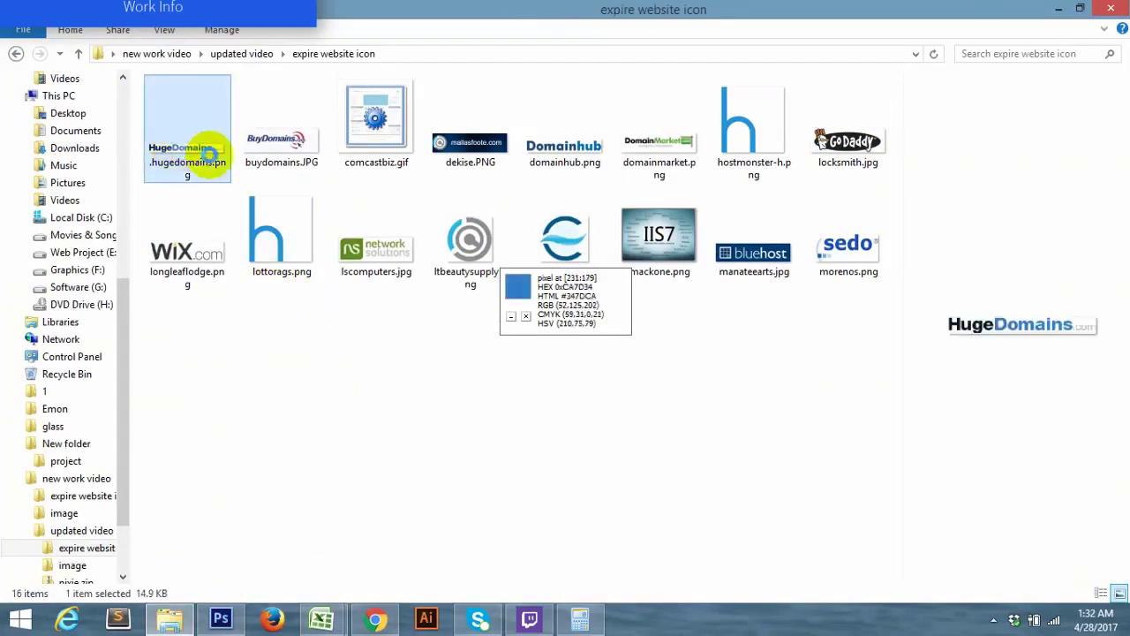
{"action": "right_click", "coordinate": [176, 152]}
{"action": "left_click", "coordinate": [212, 187]}
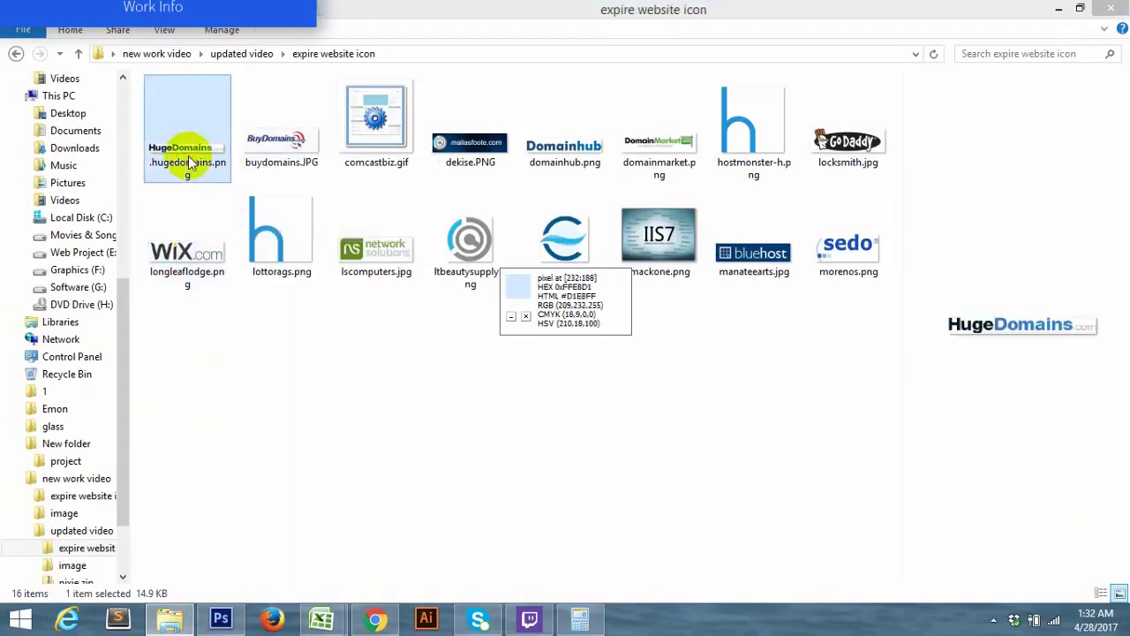
{"action": "double_click", "coordinate": [182, 164]}
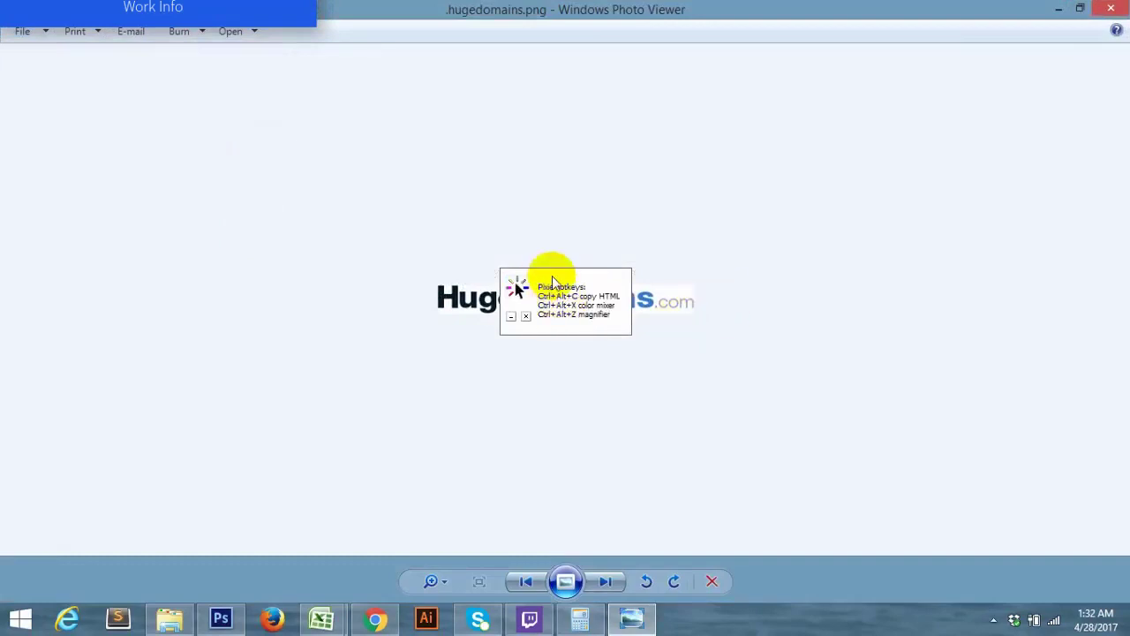
Move the Pixie window clear of the picture and view the following logo images one by one up to domainhub.png
{"action": "left_click_drag", "start_coordinate": [518, 282], "coordinate": [909, 165]}
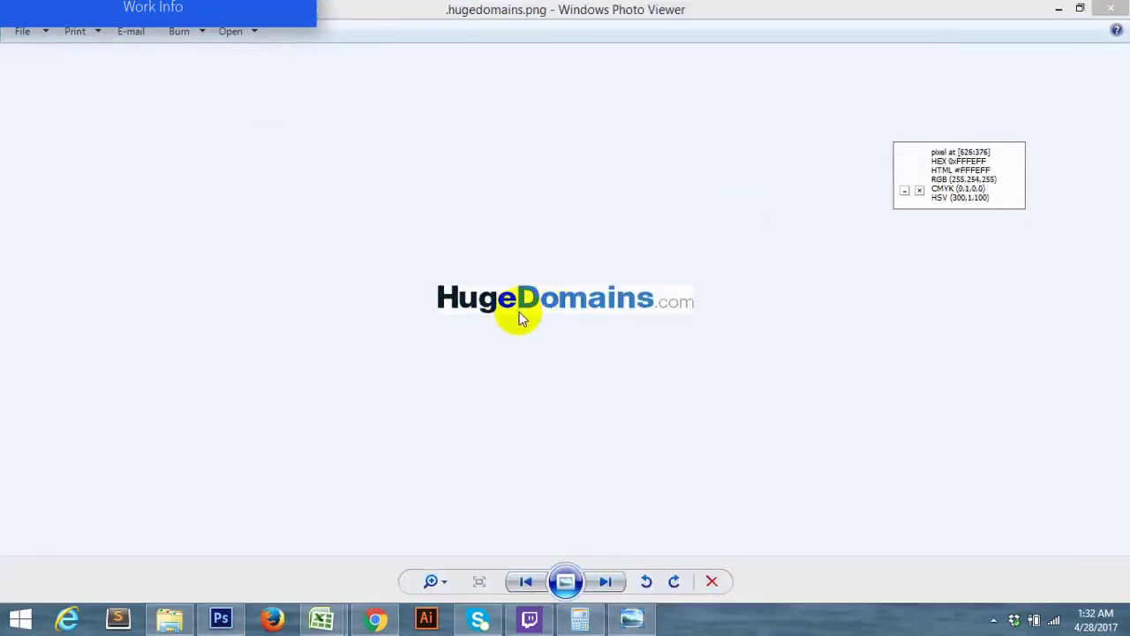
{"action": "left_click", "coordinate": [607, 582]}
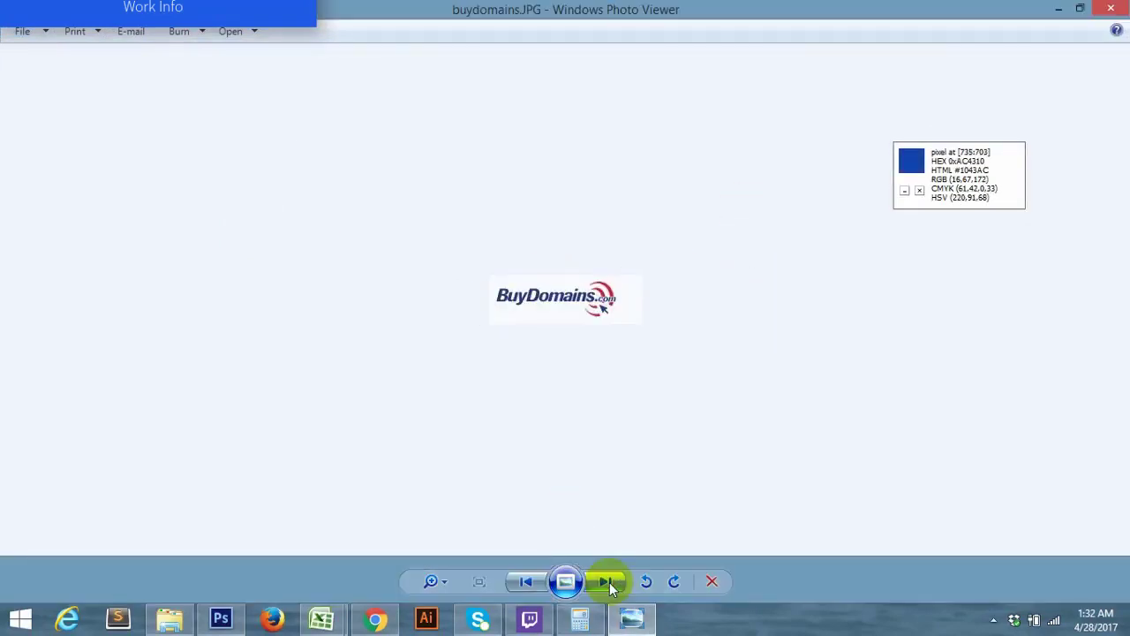
{"action": "left_click", "coordinate": [607, 582]}
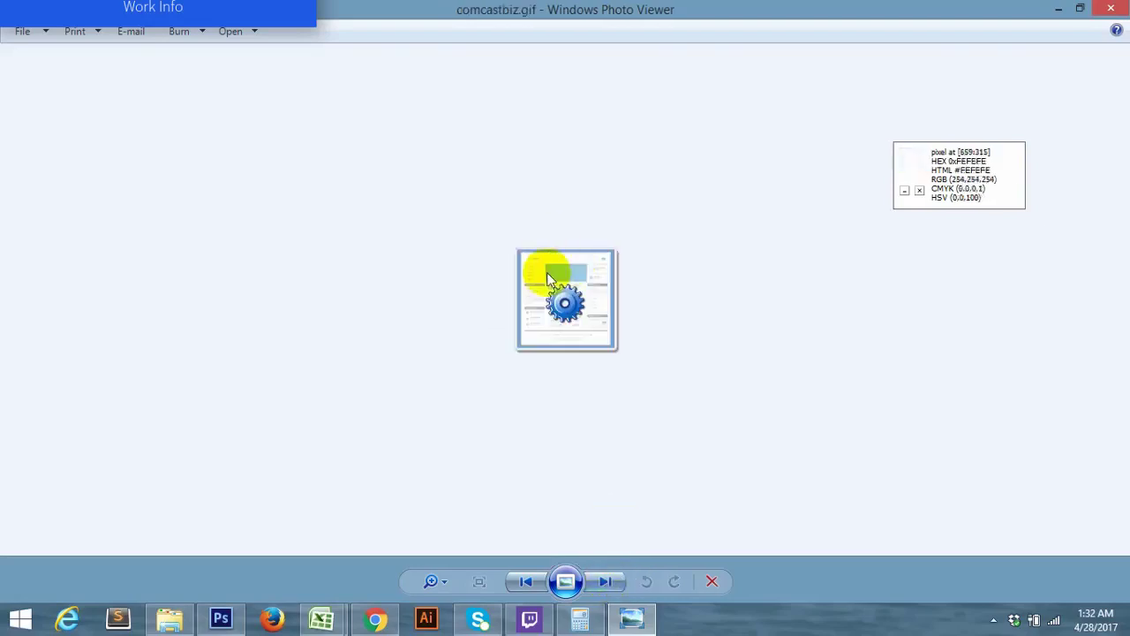
{"action": "left_click", "coordinate": [606, 582]}
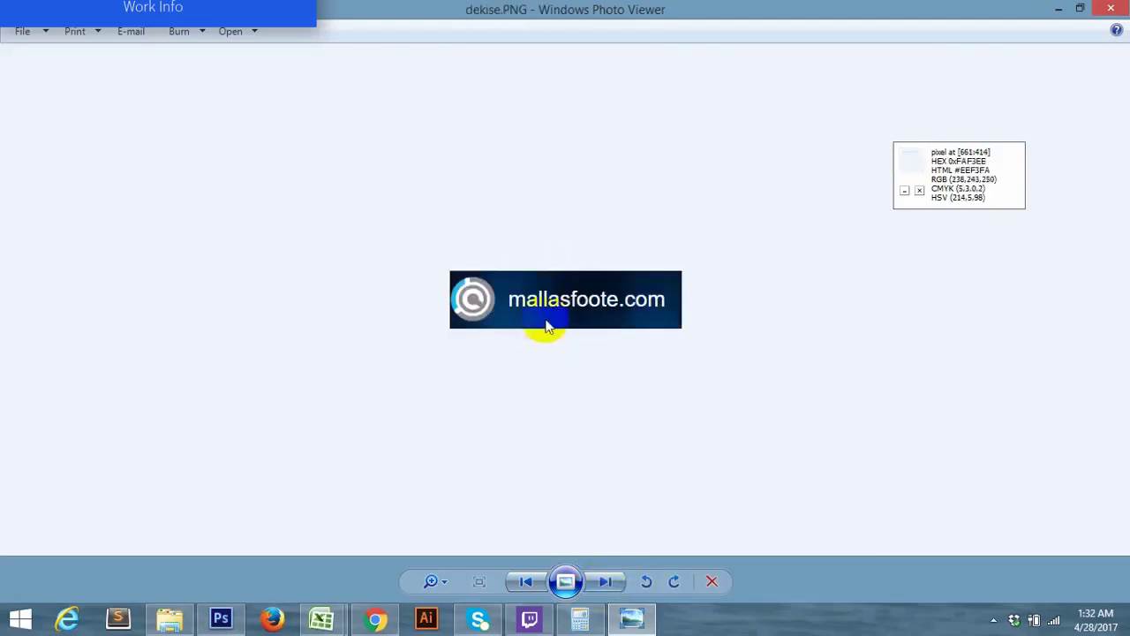
{"action": "left_click", "coordinate": [605, 582]}
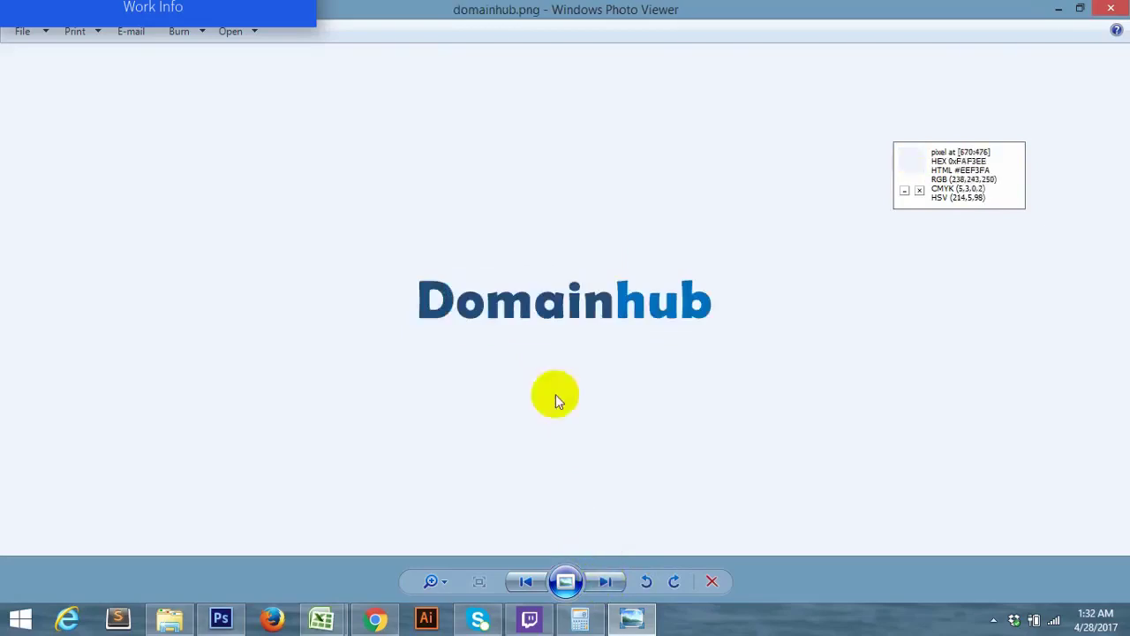
View the remaining expired-website logo images one by one, from domainmarket.png through morenos.png
{"action": "left_click", "coordinate": [606, 583]}
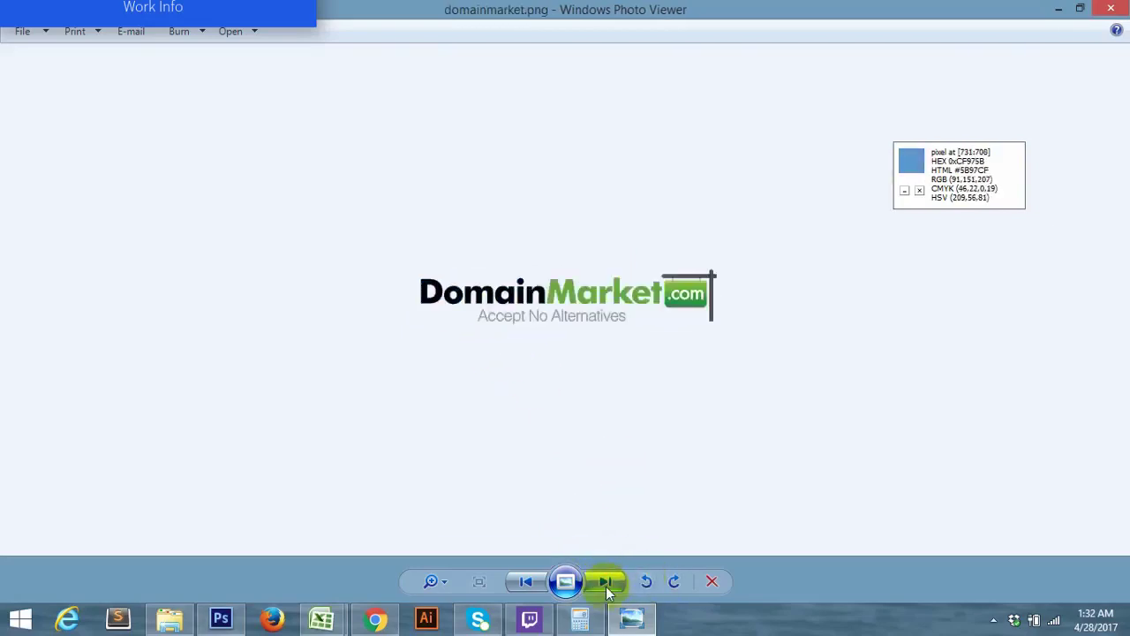
{"action": "left_click", "coordinate": [605, 582]}
{"action": "left_click", "coordinate": [606, 582]}
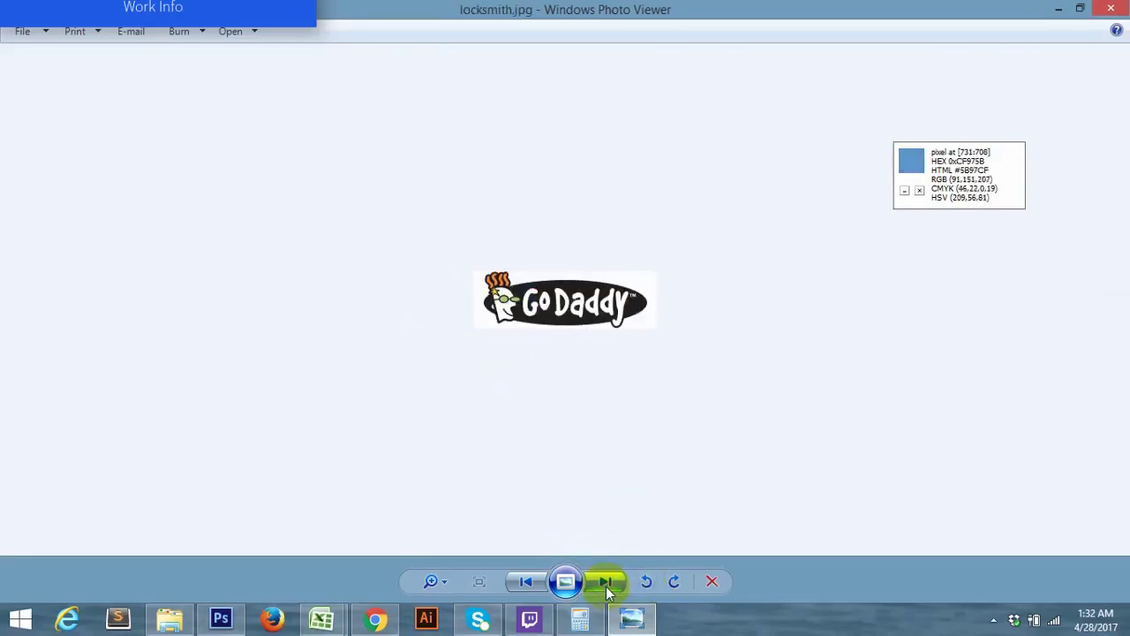
{"action": "left_click", "coordinate": [606, 587]}
{"action": "left_click", "coordinate": [606, 587]}
{"action": "left_click", "coordinate": [606, 587]}
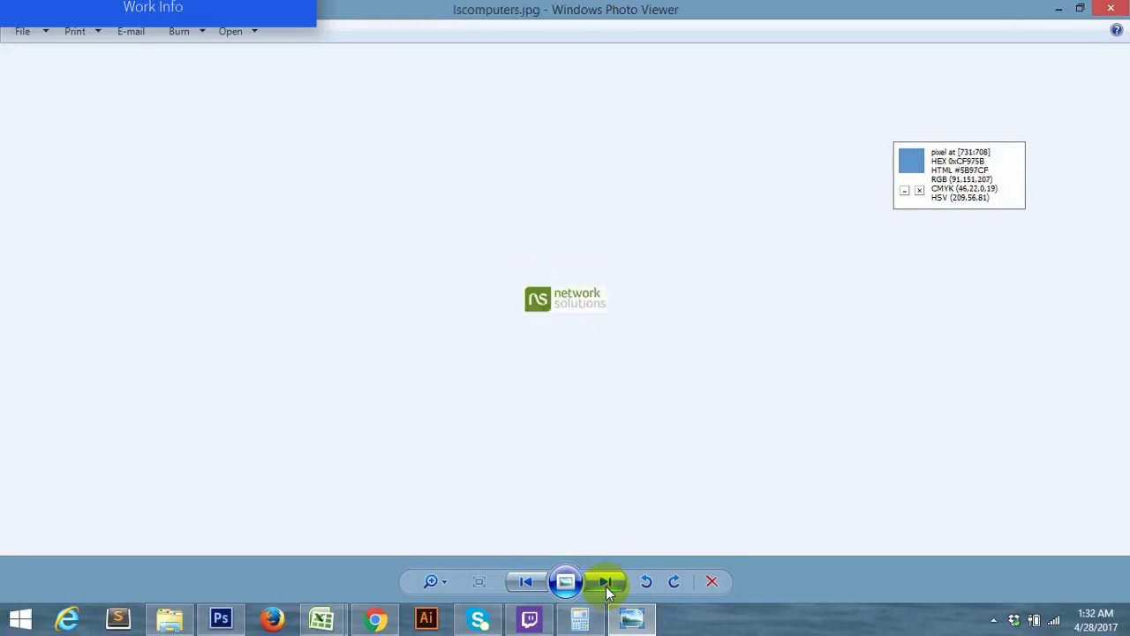
{"action": "left_click", "coordinate": [605, 588]}
{"action": "left_click", "coordinate": [606, 585]}
{"action": "left_click", "coordinate": [606, 585]}
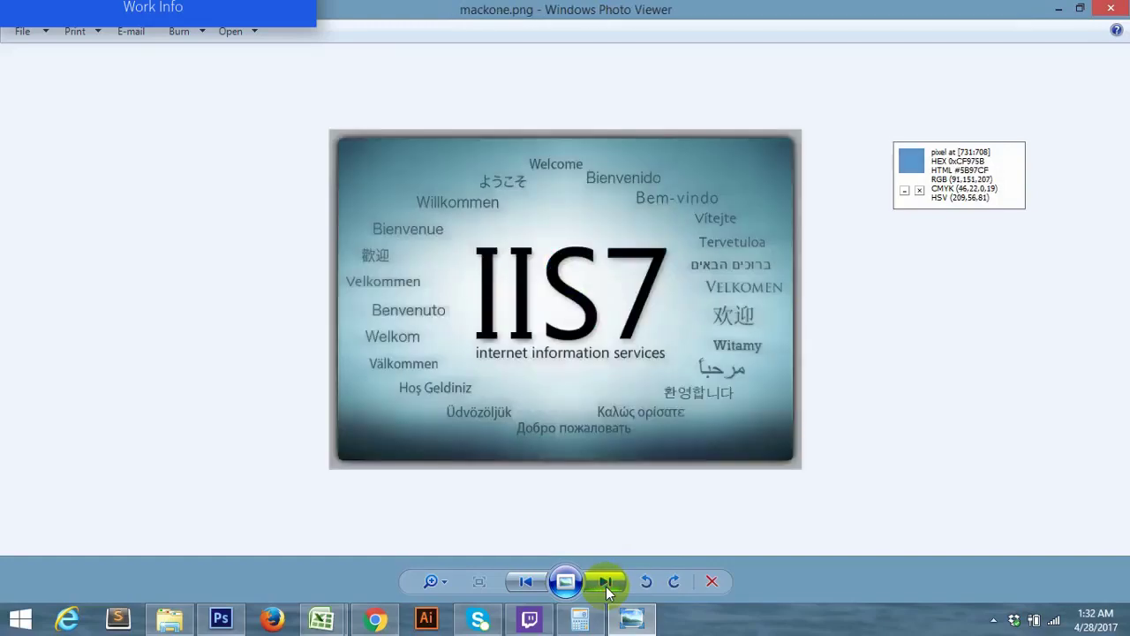
{"action": "left_click", "coordinate": [606, 585]}
{"action": "left_click", "coordinate": [606, 584]}
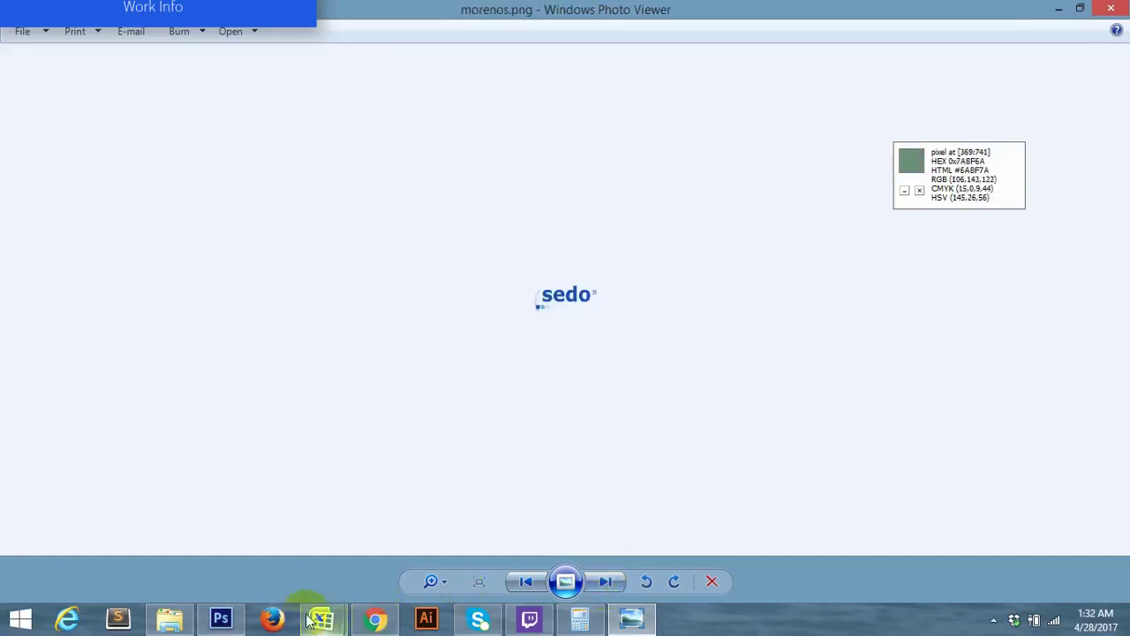
Switch to work.xlsx in Excel and enter "expired" in cell B4 of Sheet2
{"action": "mouse_move", "coordinate": [322, 618]}
{"action": "left_click", "coordinate": [385, 553]}
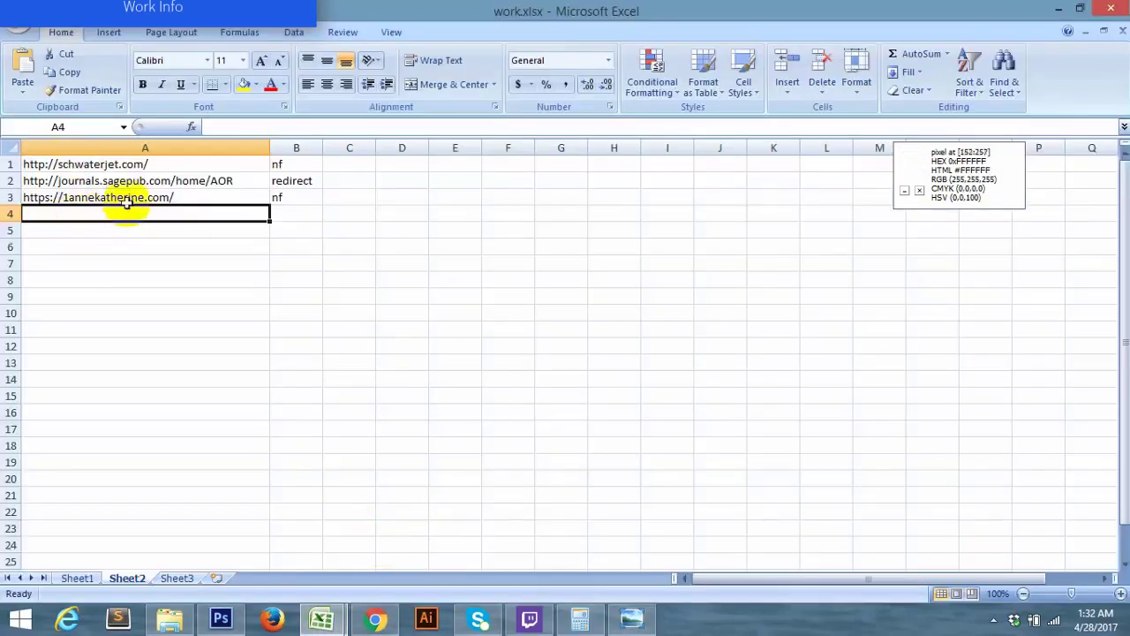
{"action": "left_click", "coordinate": [316, 216]}
{"action": "type", "text": "expired"}
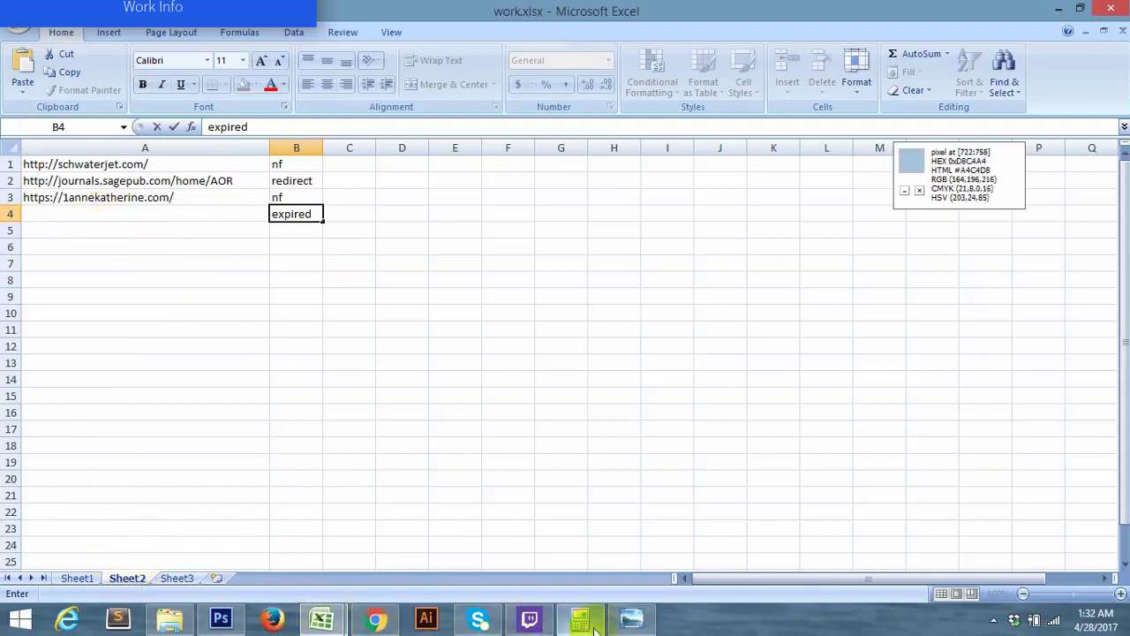
In File Explorer, open the "image" folder inside "updated video", preview ,sfcg.png and close the preview
{"action": "left_click", "coordinate": [169, 618]}
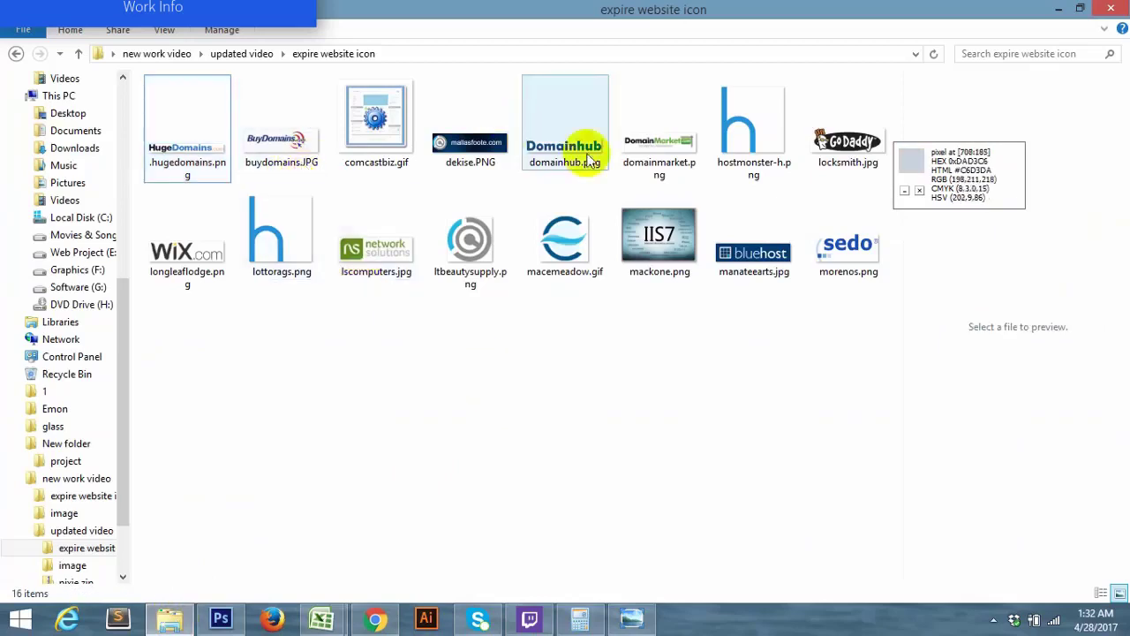
{"action": "left_click", "coordinate": [255, 53]}
{"action": "double_click", "coordinate": [181, 124]}
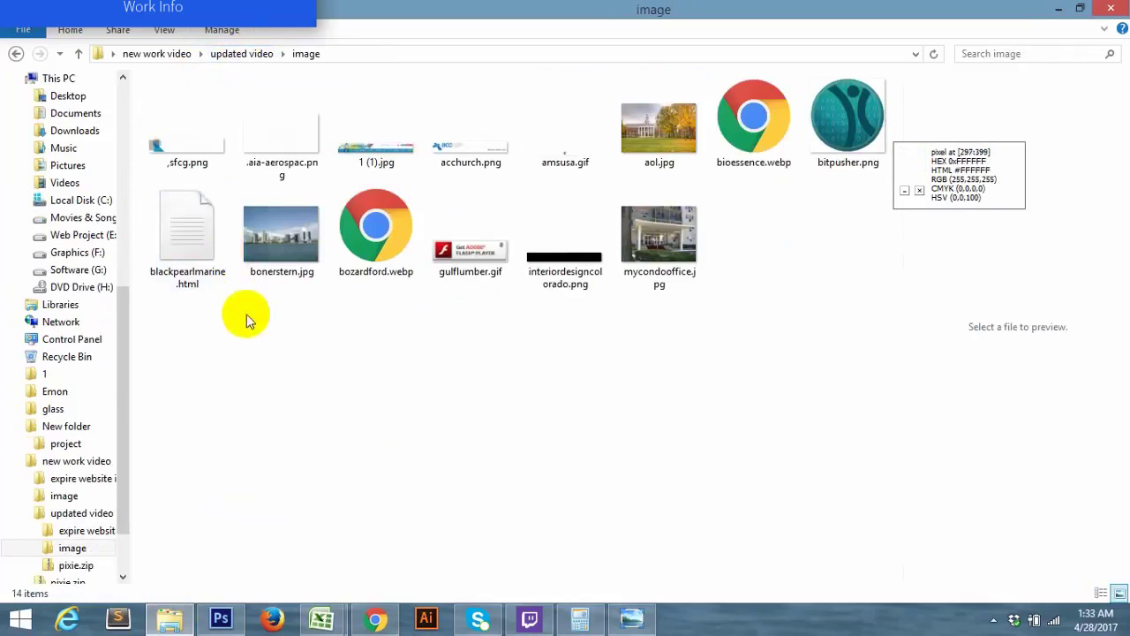
{"action": "right_click", "coordinate": [182, 148]}
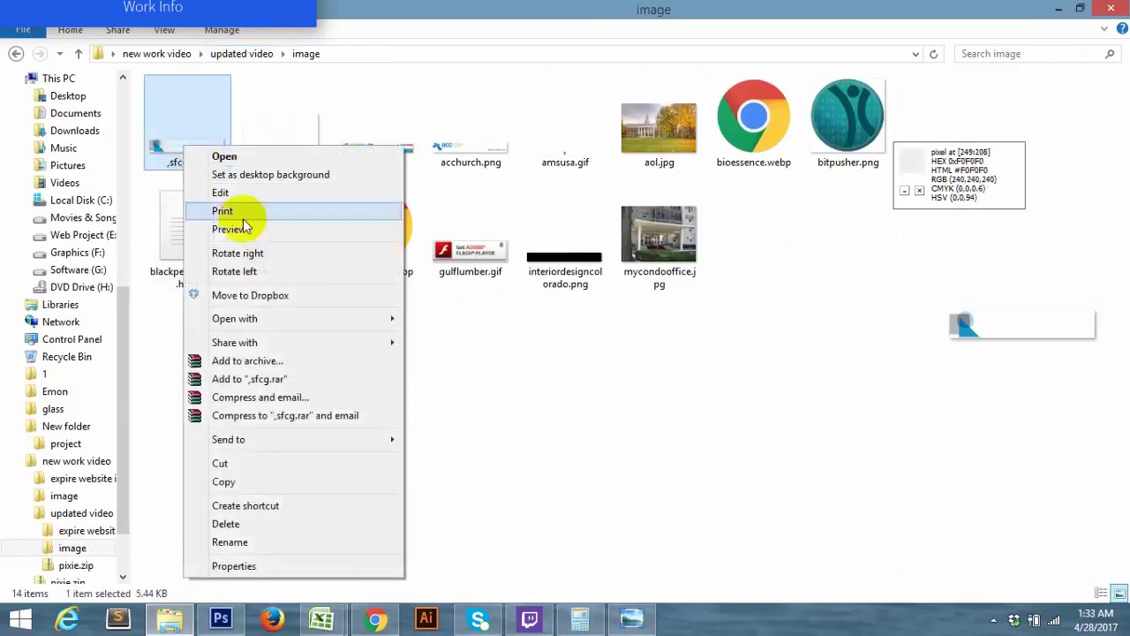
{"action": "left_click", "coordinate": [232, 229]}
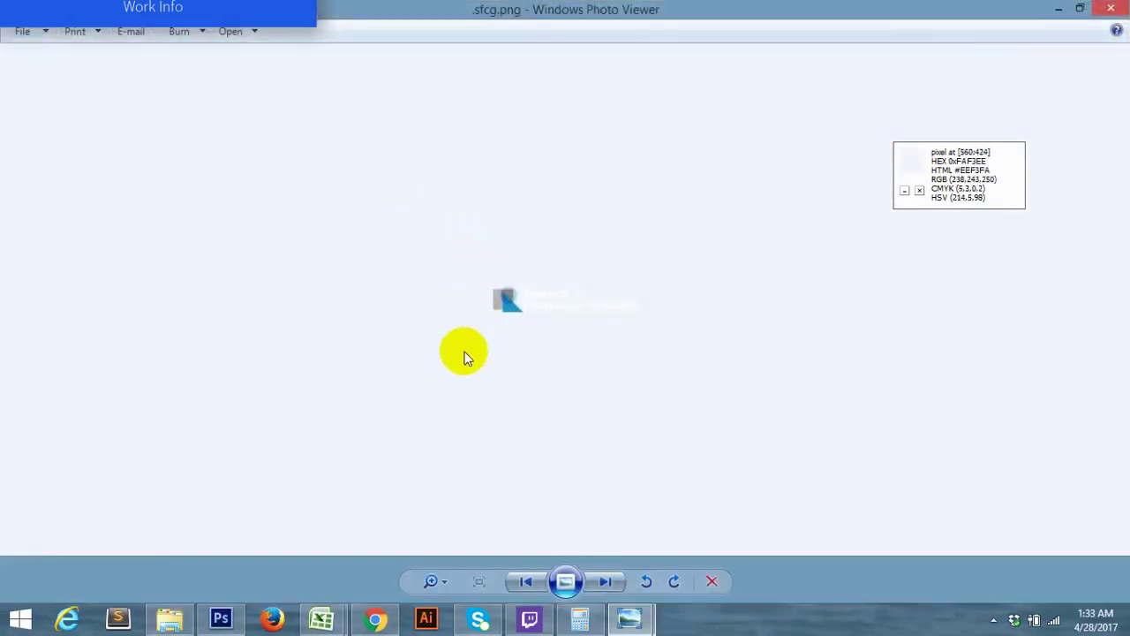
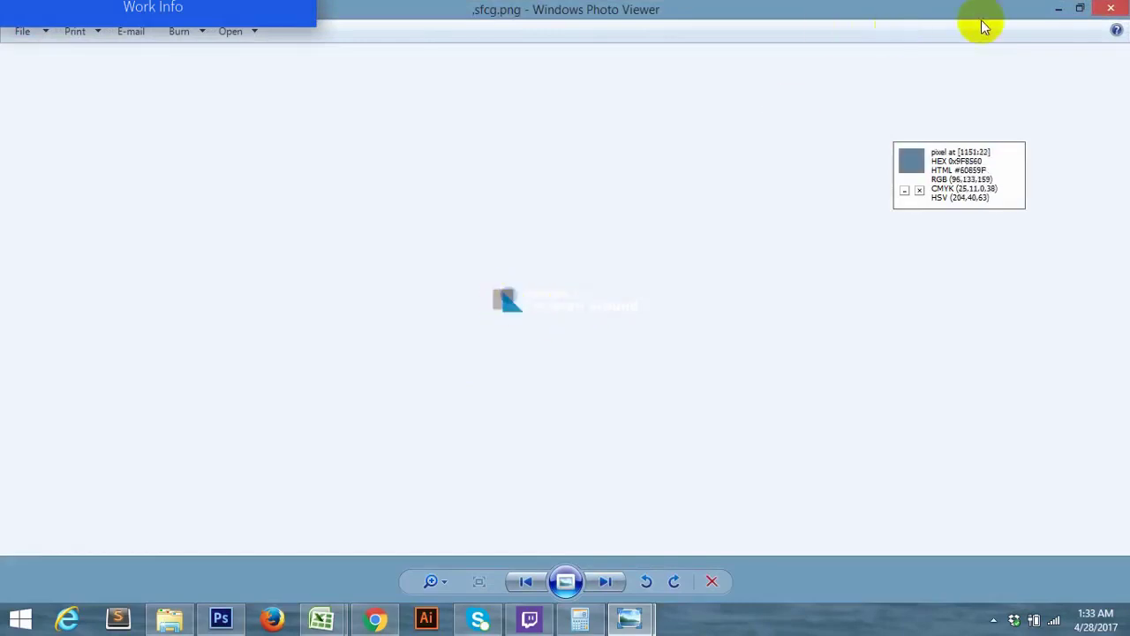
{"action": "left_click", "coordinate": [1110, 11]}
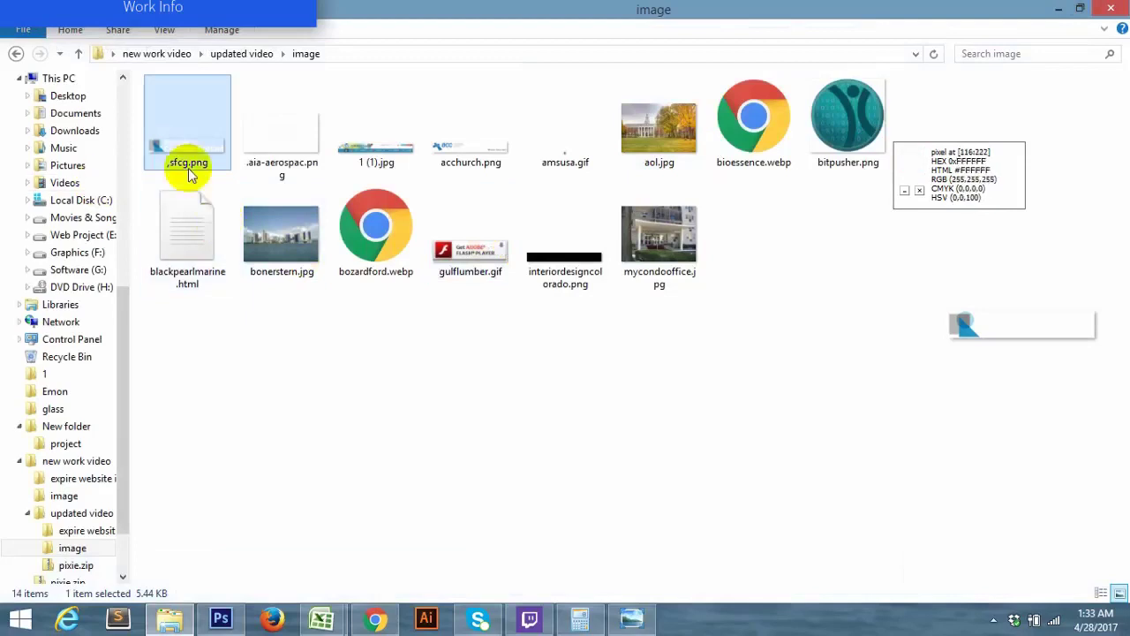
Open ,sfcg.png from the "image" folder in Photoshop and add a new layer above Layer 0
{"action": "left_click_drag", "start_coordinate": [150, 133], "coordinate": [424, 277]}
{"action": "left_click", "coordinate": [439, 285]}
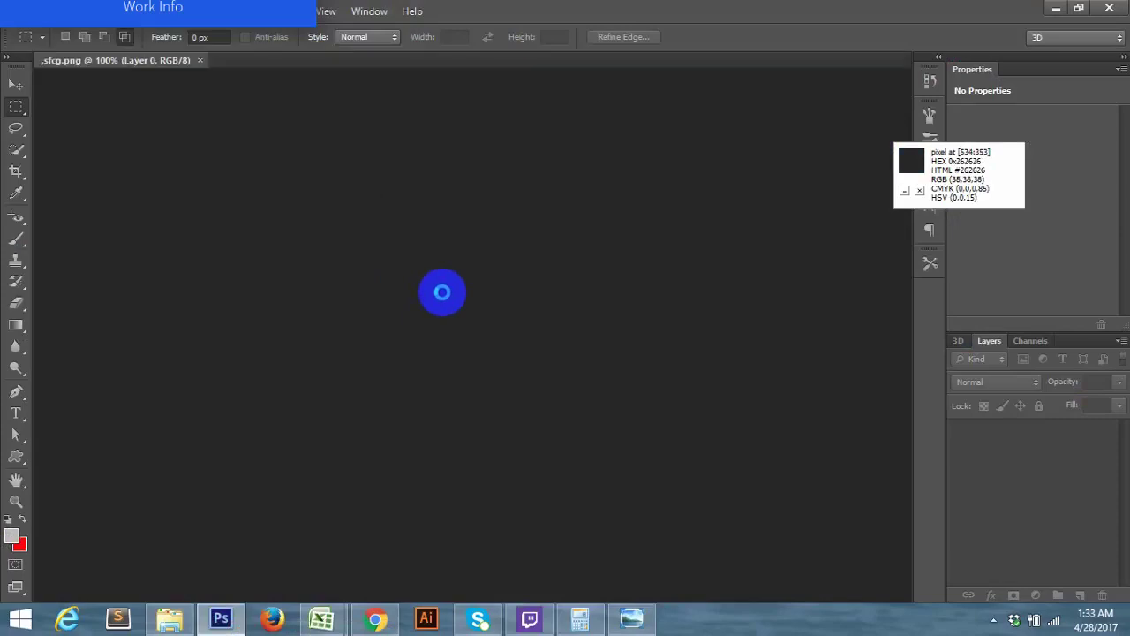
{"action": "left_click", "coordinate": [452, 343]}
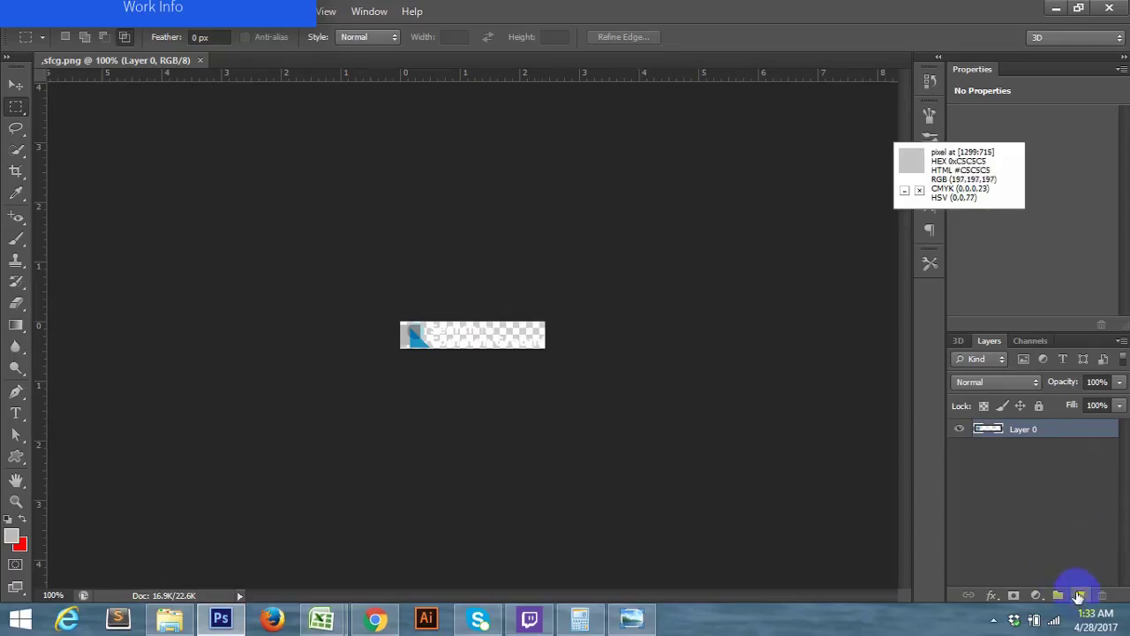
{"action": "left_click", "coordinate": [1077, 596]}
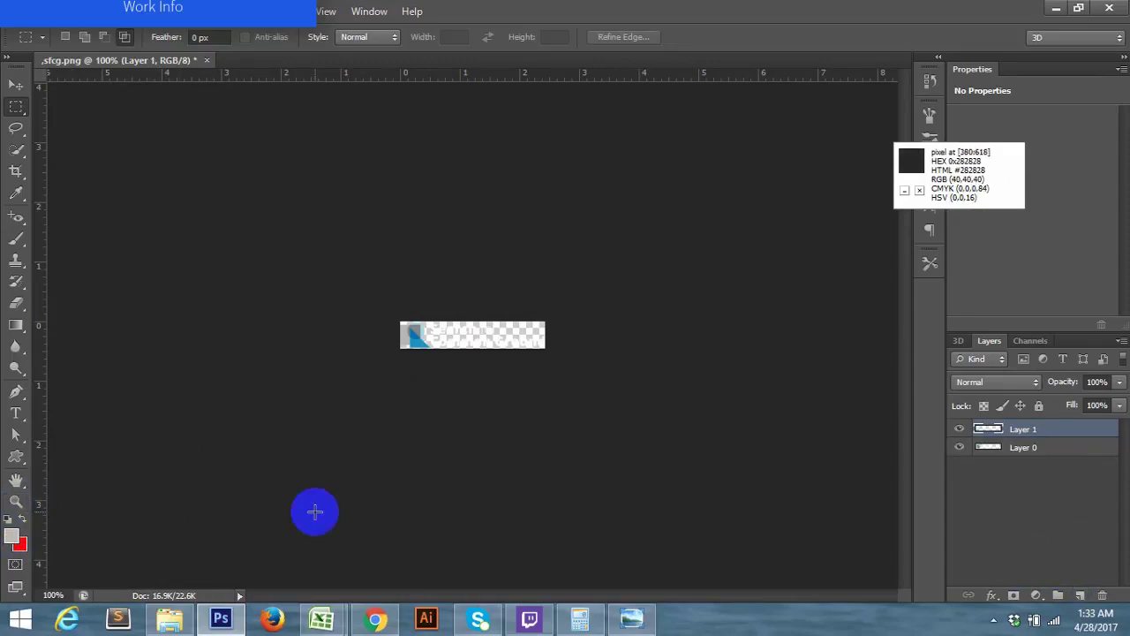
Set the foreground colour to grey 7a7a7a and fill the new Layer 1 with it
{"action": "left_click", "coordinate": [14, 535]}
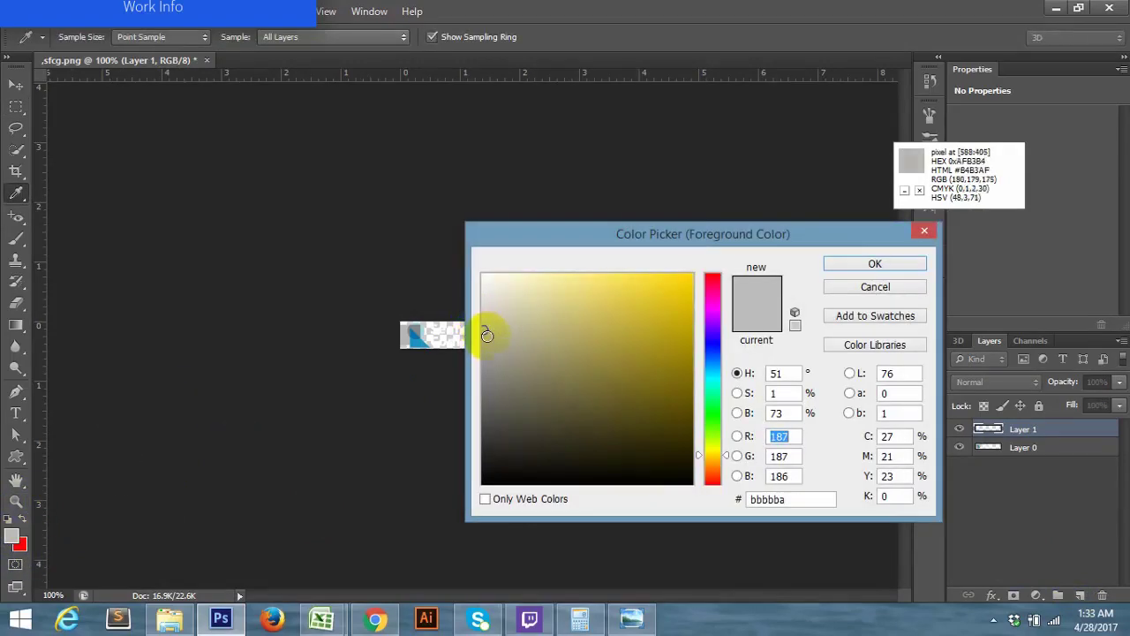
{"action": "left_click_drag", "start_coordinate": [485, 335], "coordinate": [469, 383]}
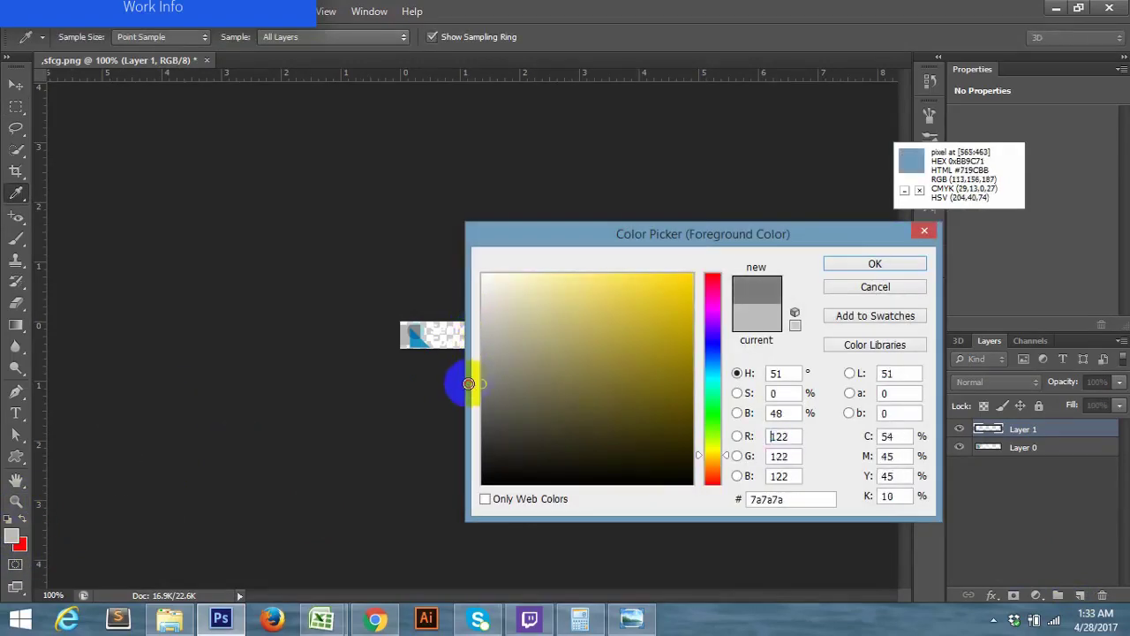
{"action": "left_click", "coordinate": [837, 262]}
{"action": "key", "text": "m"}
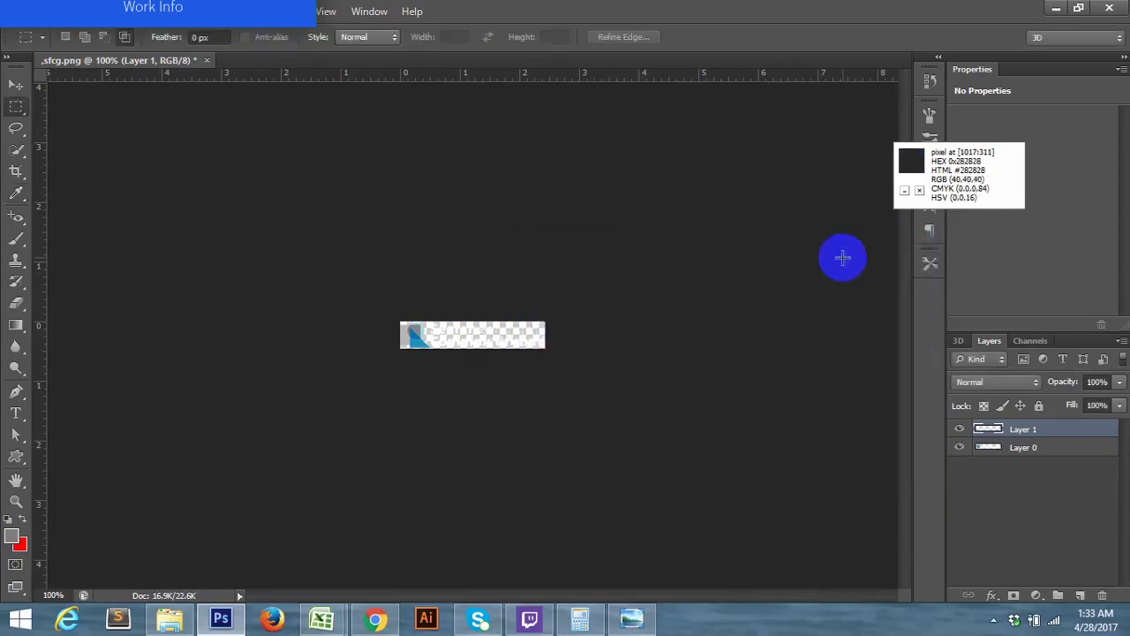
{"action": "key", "text": "alt+BackSpace"}
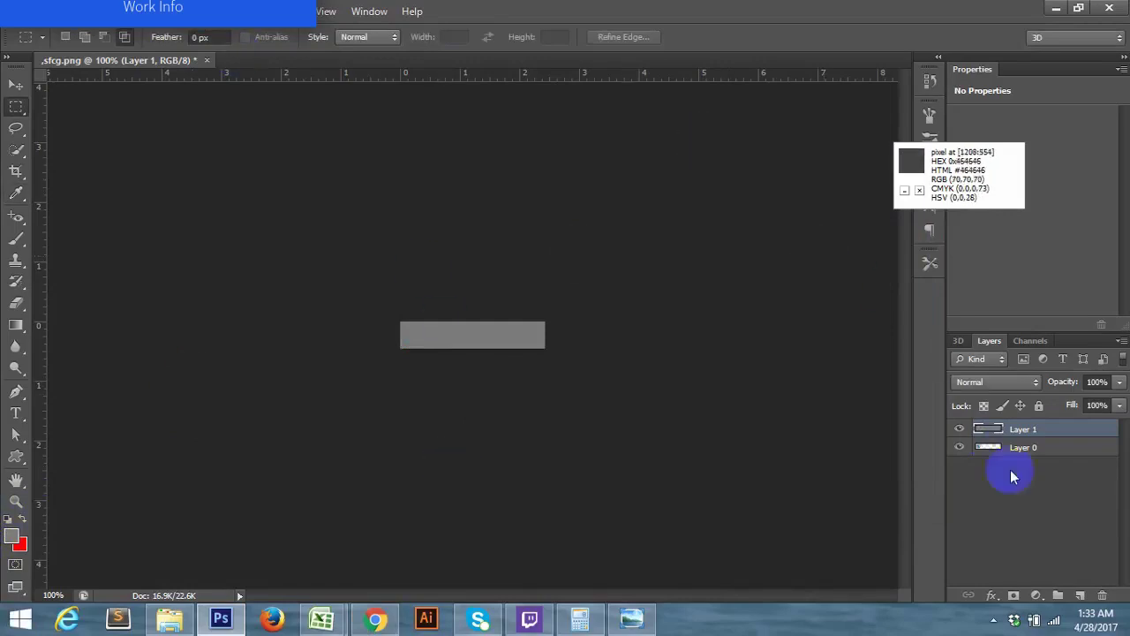
Move the logo's Layer 0 above the grey Layer 1 in the layer order
{"action": "left_click", "coordinate": [1064, 448]}
{"action": "left_click_drag", "start_coordinate": [1059, 448], "coordinate": [1053, 428]}
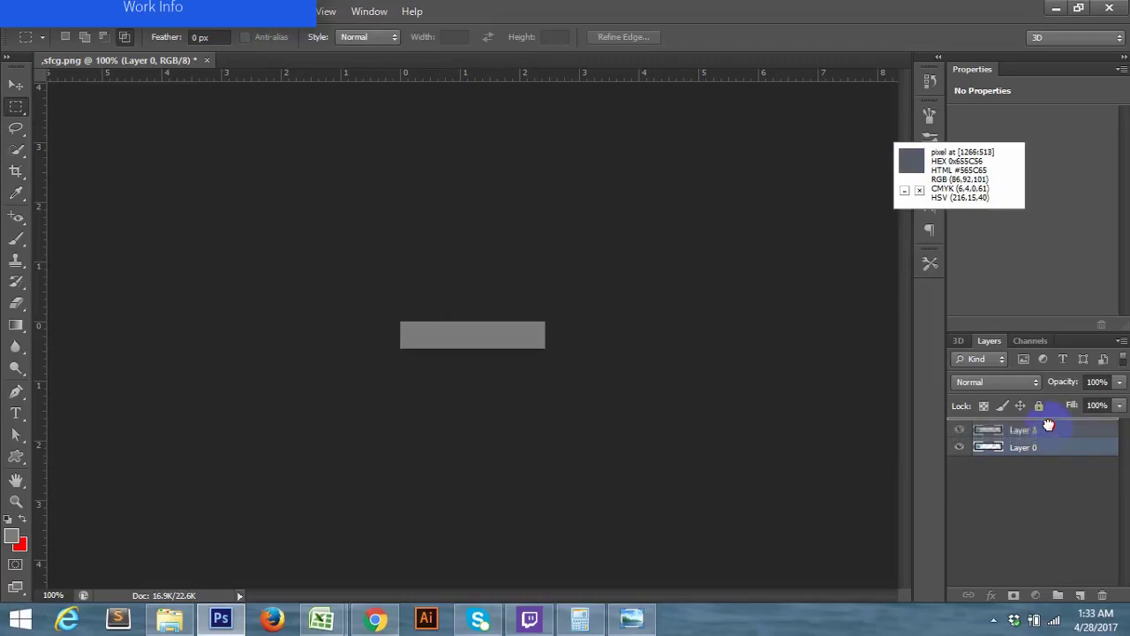
{"action": "left_click_drag", "start_coordinate": [1050, 425], "coordinate": [1049, 425]}
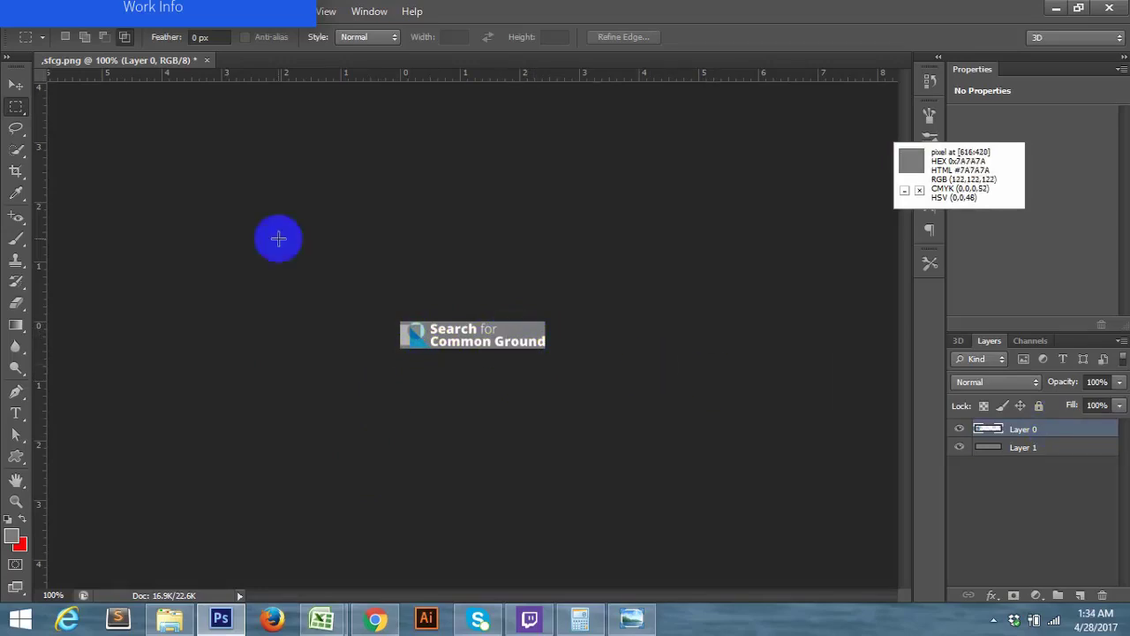
Set up a Save for Web export of the logo as PNG-24, cancel it and close ,sfcg.png without saving
{"action": "left_click", "coordinate": [13, 10]}
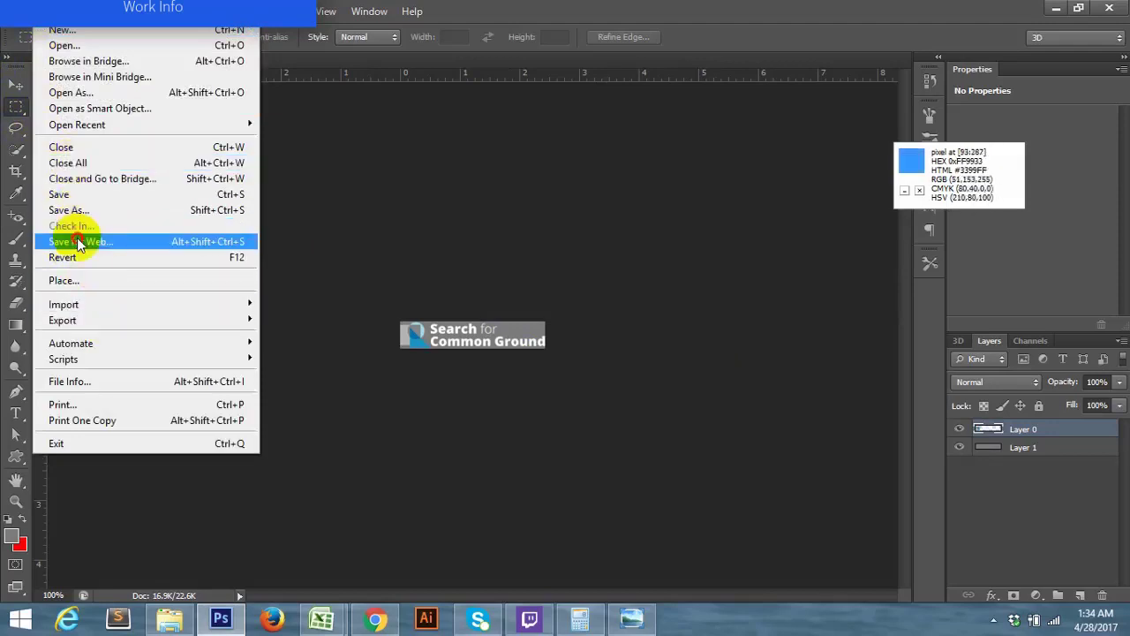
{"action": "left_click", "coordinate": [77, 239]}
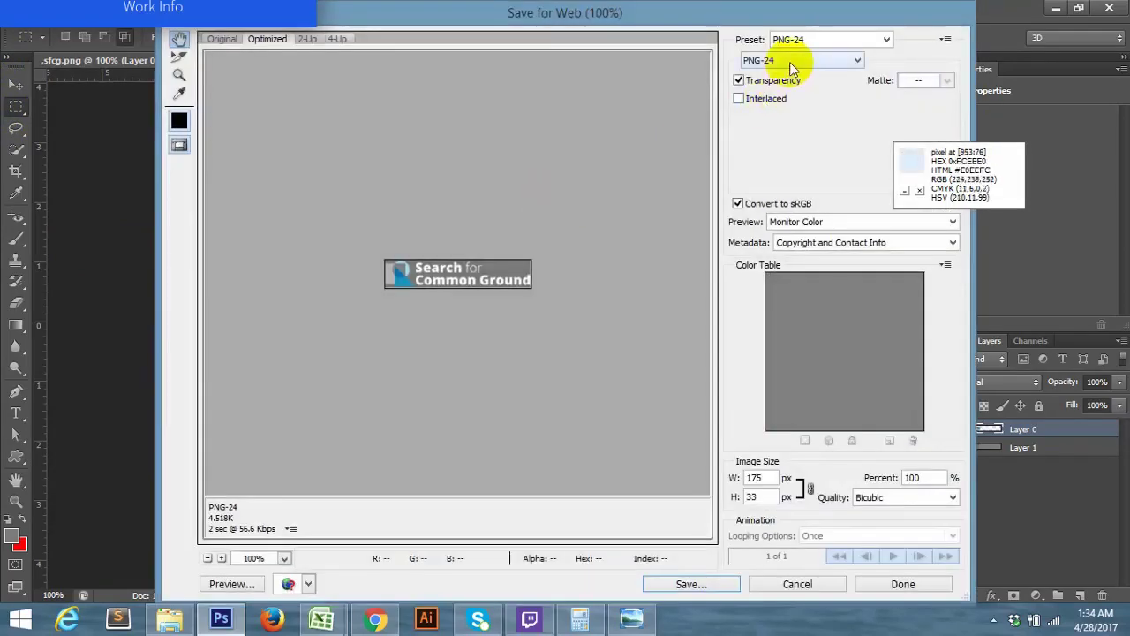
{"action": "left_click", "coordinate": [791, 62]}
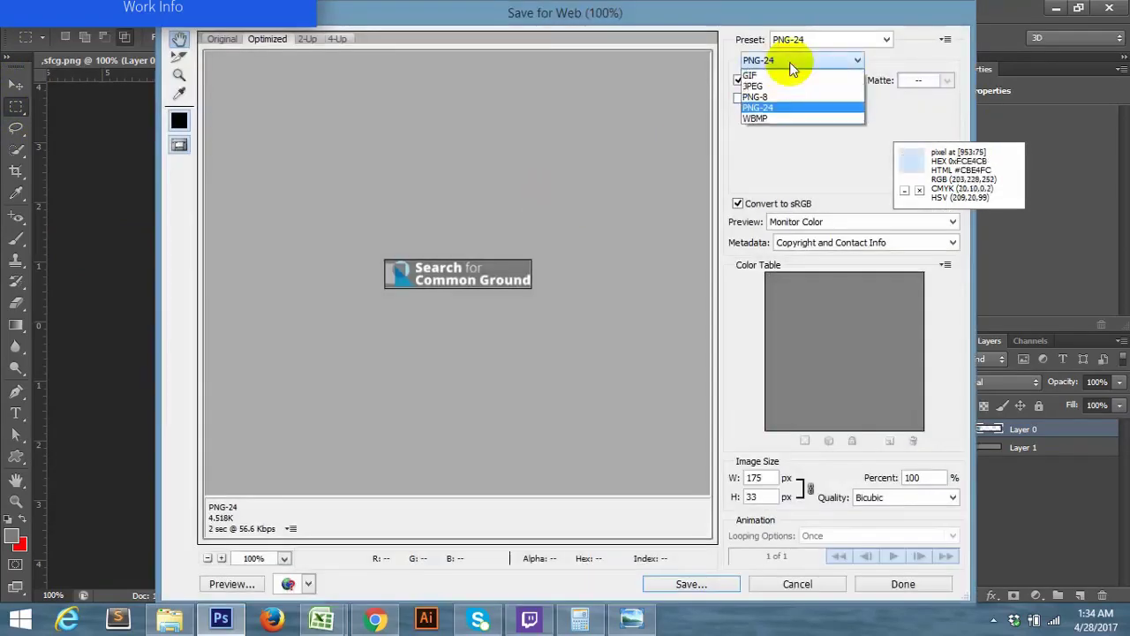
{"action": "left_click", "coordinate": [786, 108]}
{"action": "left_click", "coordinate": [684, 583]}
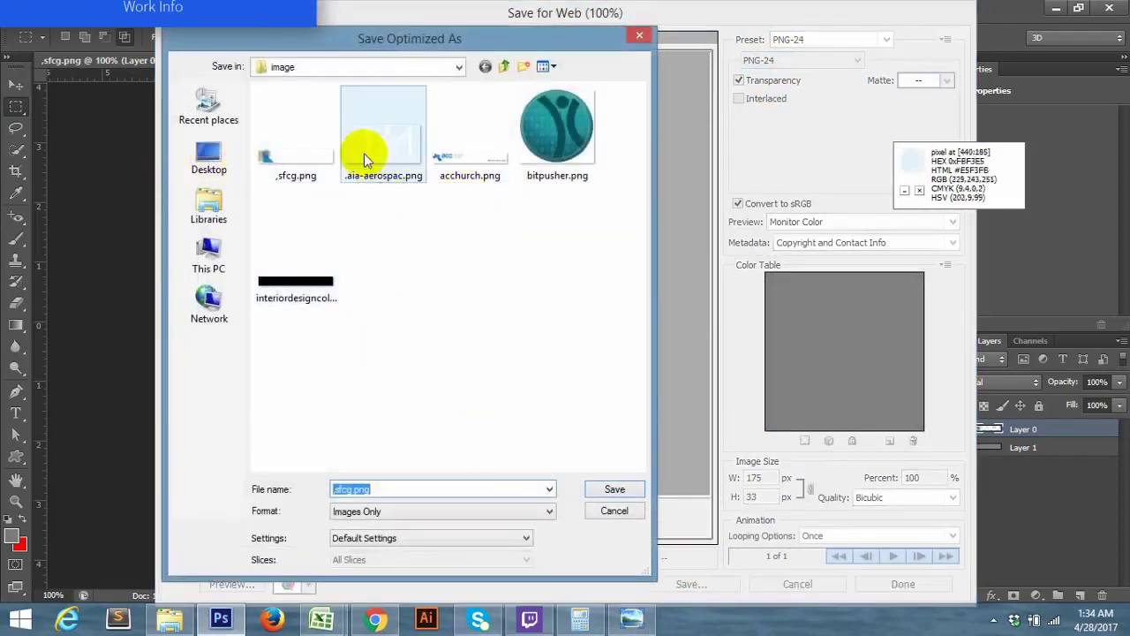
{"action": "left_click", "coordinate": [623, 513]}
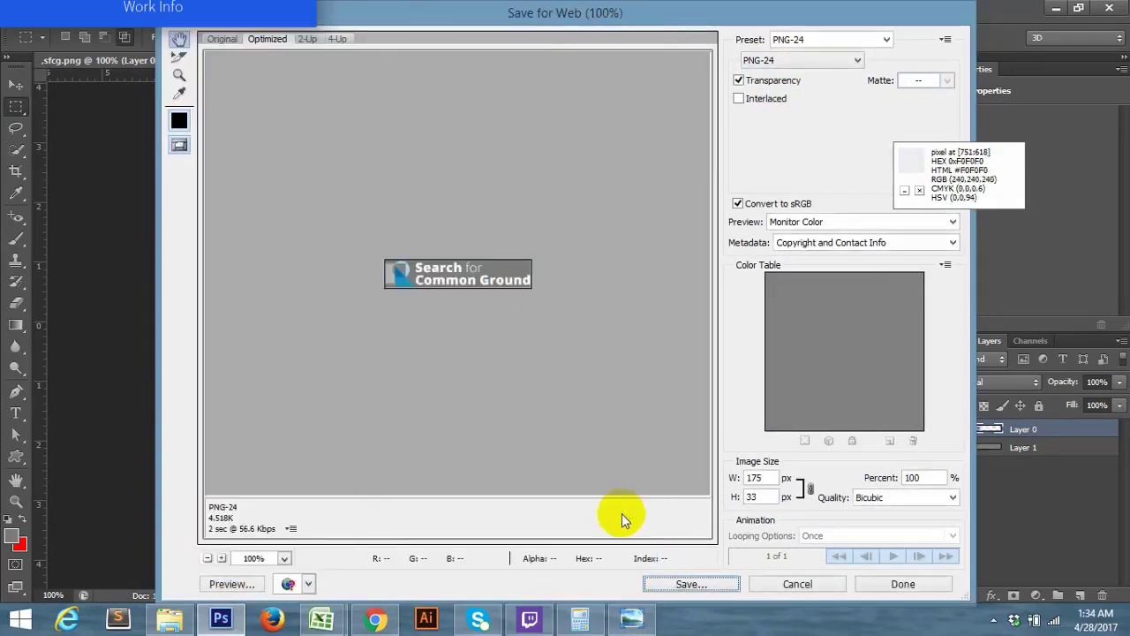
{"action": "left_click", "coordinate": [807, 588]}
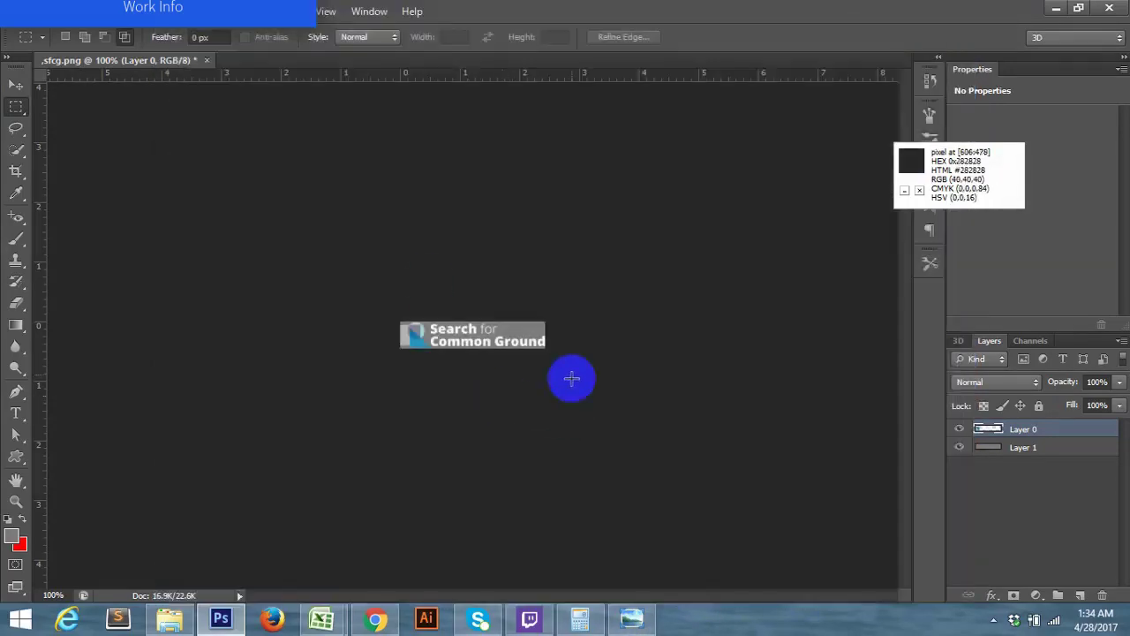
{"action": "left_click", "coordinate": [206, 60]}
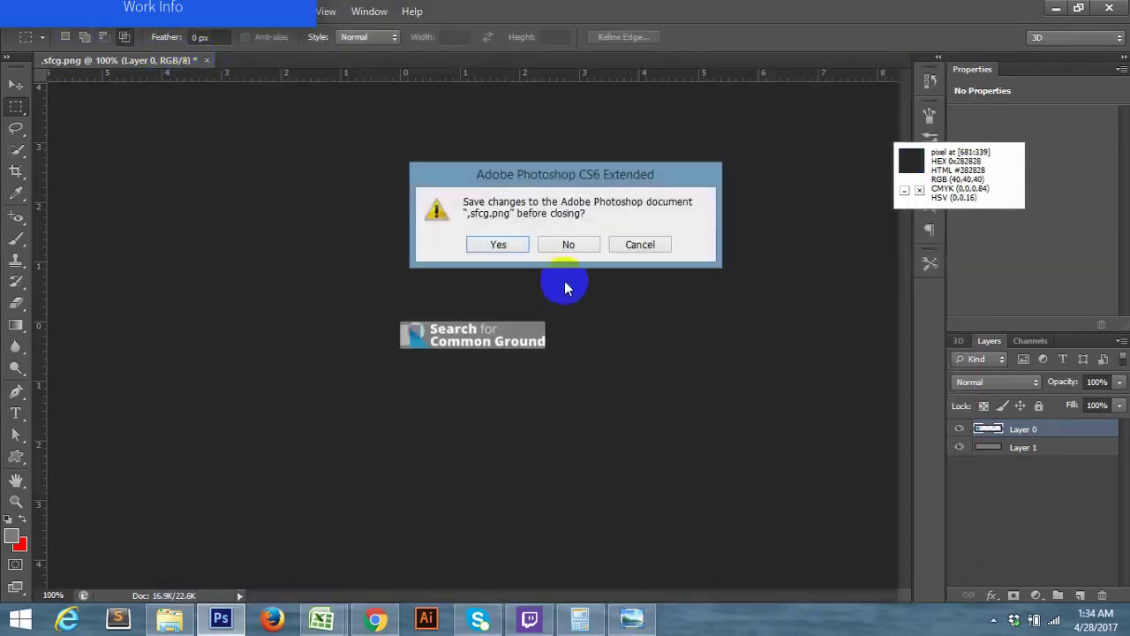
{"action": "left_click", "coordinate": [568, 244]}
Open .aia-aerospac.png from the "image" folder in Photoshop and fill its white logo with black, preserving the transparency
{"action": "left_click", "coordinate": [170, 618]}
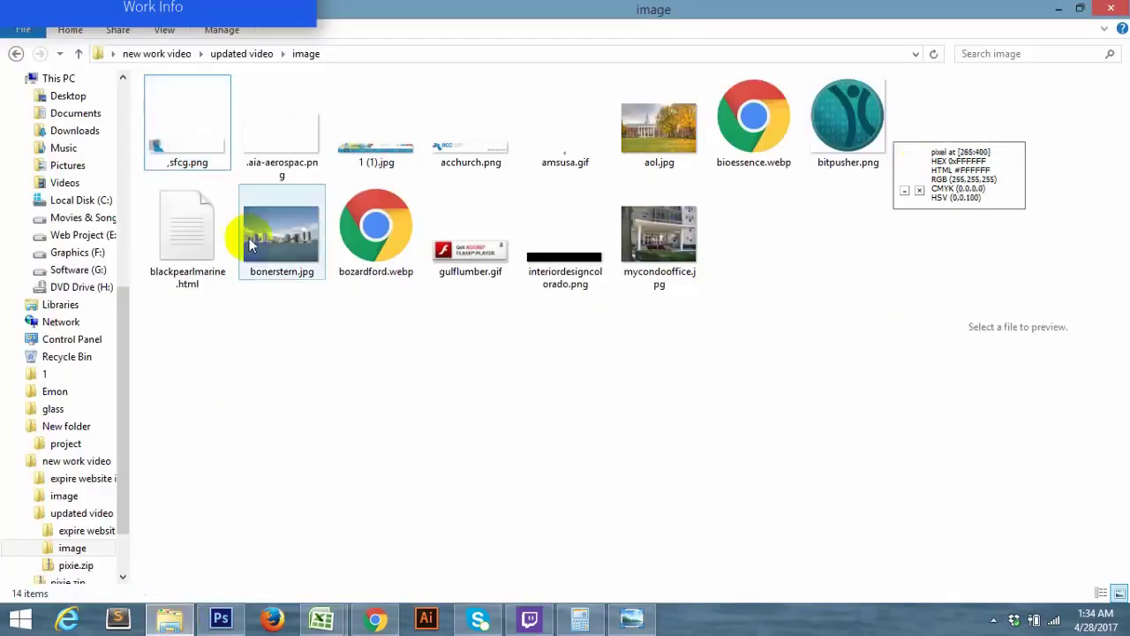
{"action": "left_click_drag", "start_coordinate": [272, 141], "coordinate": [403, 247]}
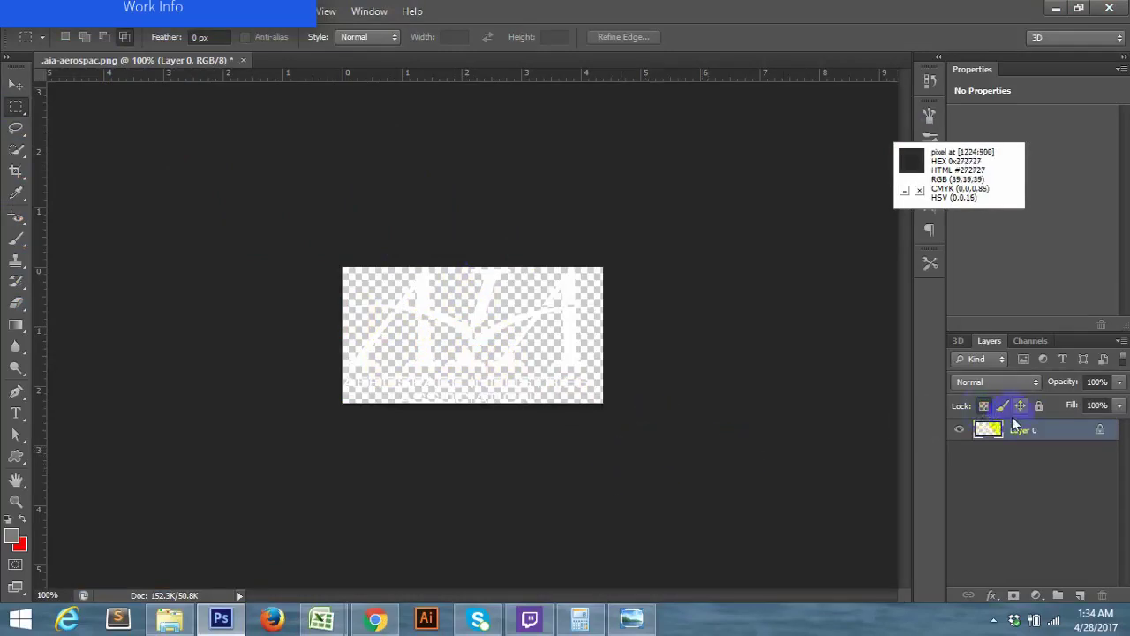
{"action": "left_click", "coordinate": [102, 10]}
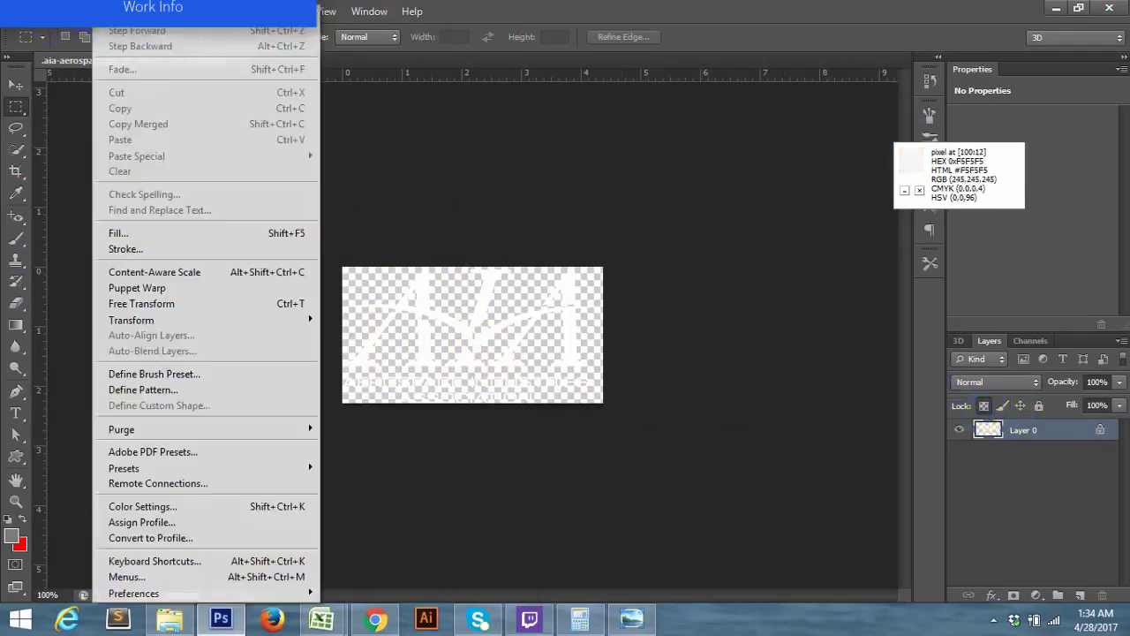
{"action": "left_click", "coordinate": [121, 231]}
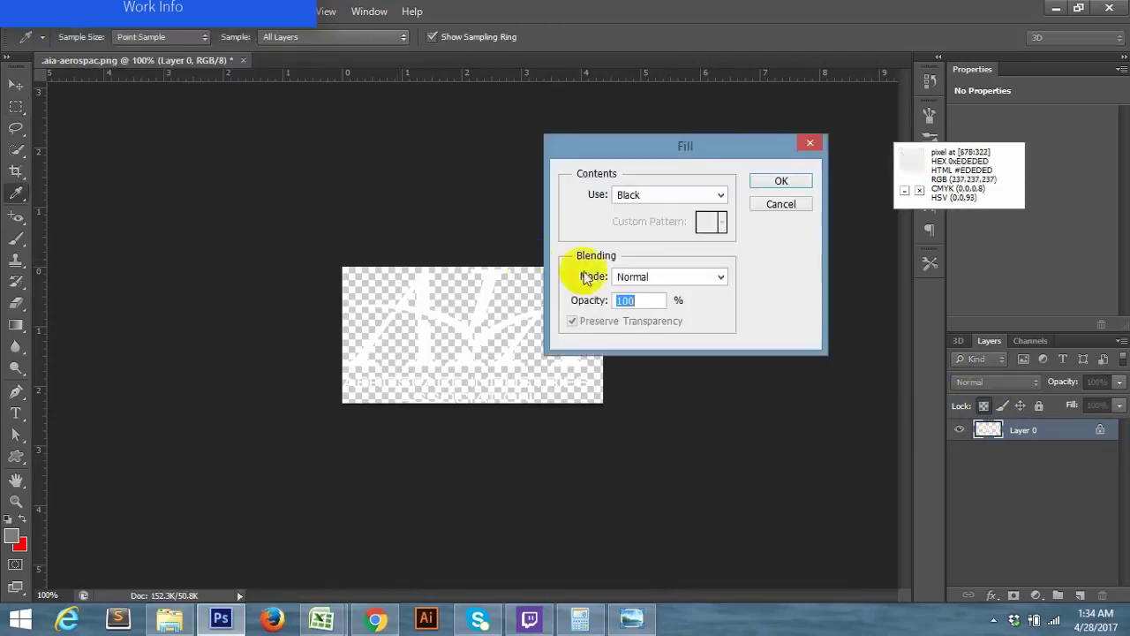
{"action": "left_click", "coordinate": [657, 195]}
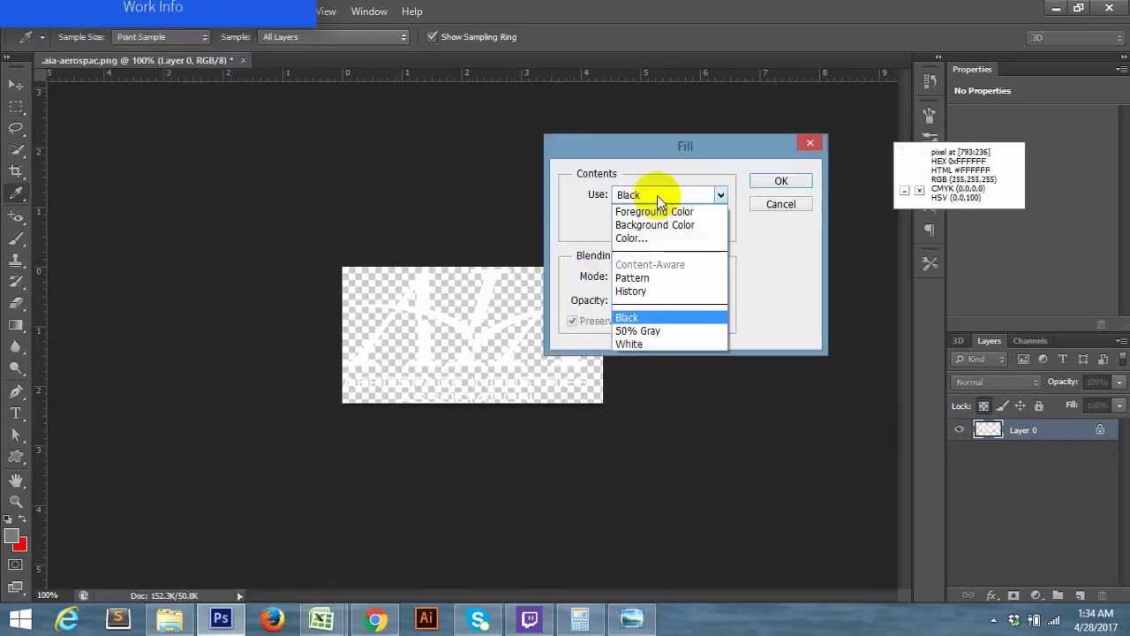
{"action": "left_click", "coordinate": [657, 317]}
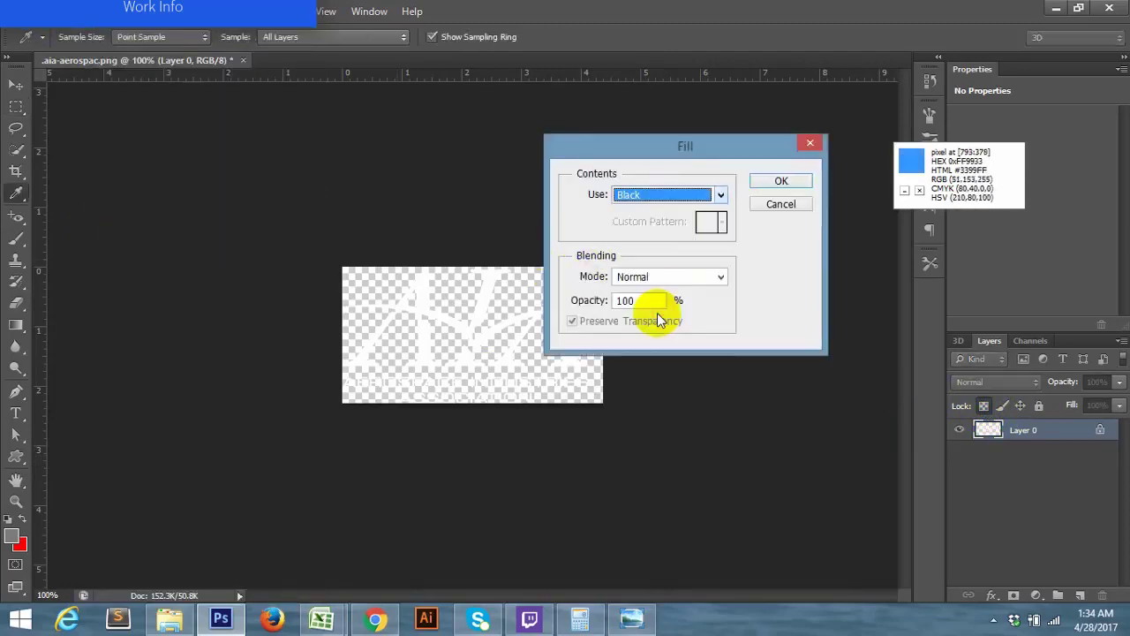
{"action": "left_click", "coordinate": [781, 182]}
{"action": "key", "text": "m"}
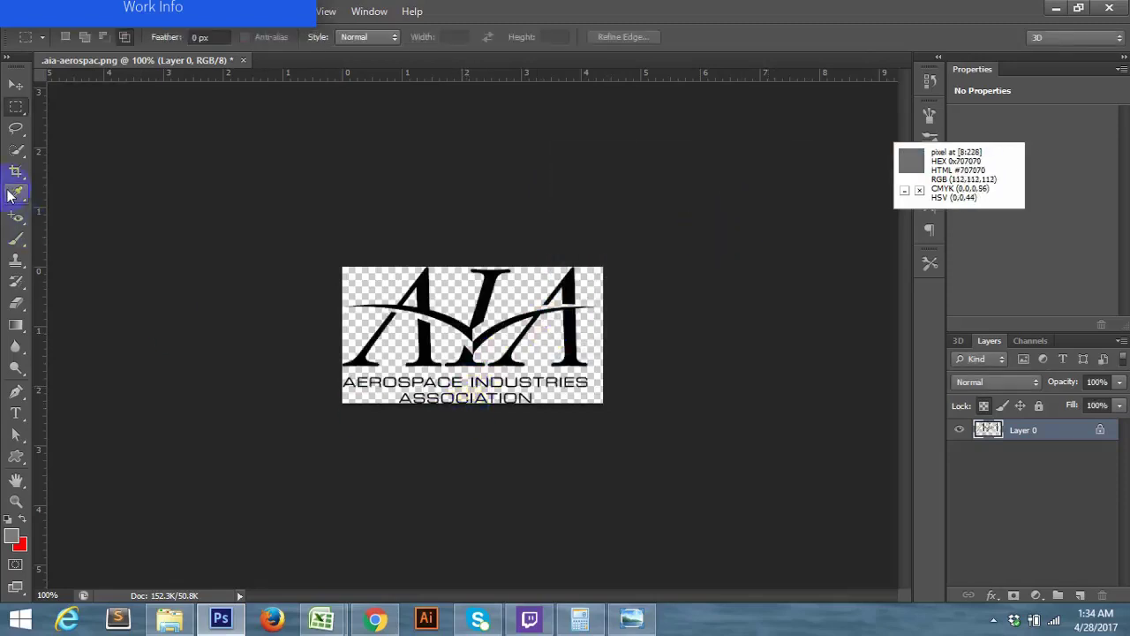
{"action": "left_click", "coordinate": [402, 348]}
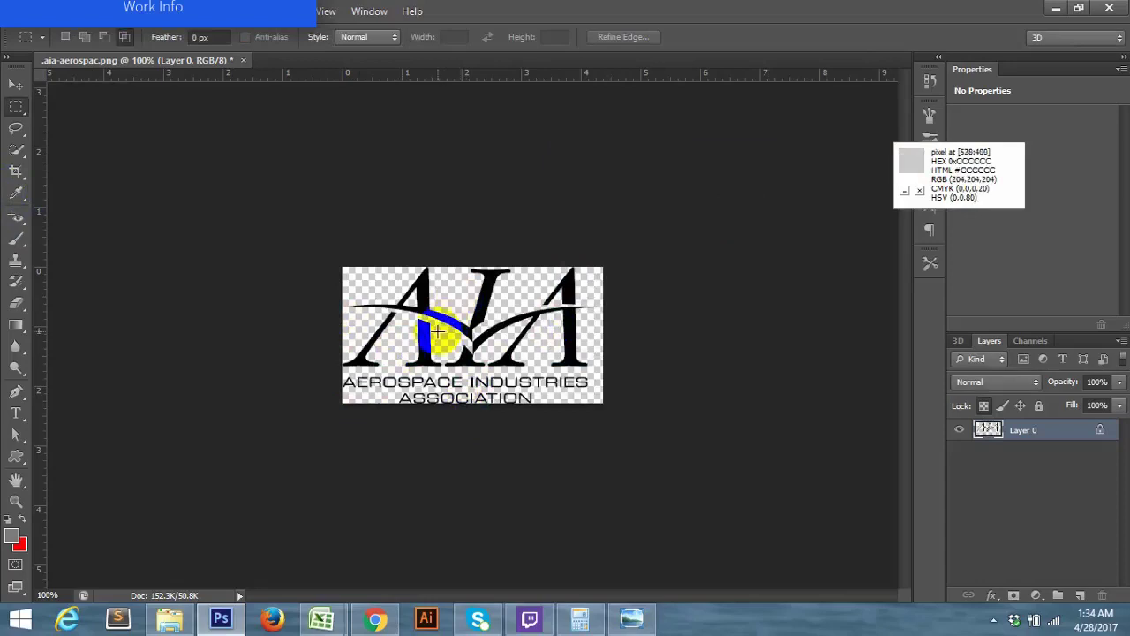
{"action": "left_click", "coordinate": [319, 621]}
{"action": "left_click", "coordinate": [394, 562]}
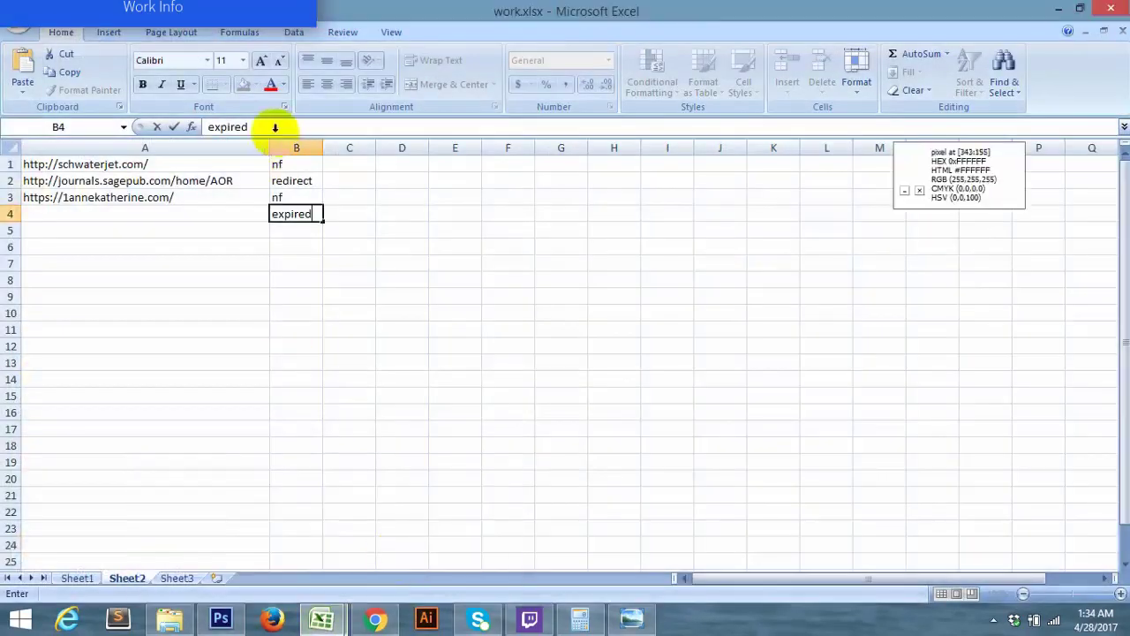
{"action": "left_click", "coordinate": [77, 579]}
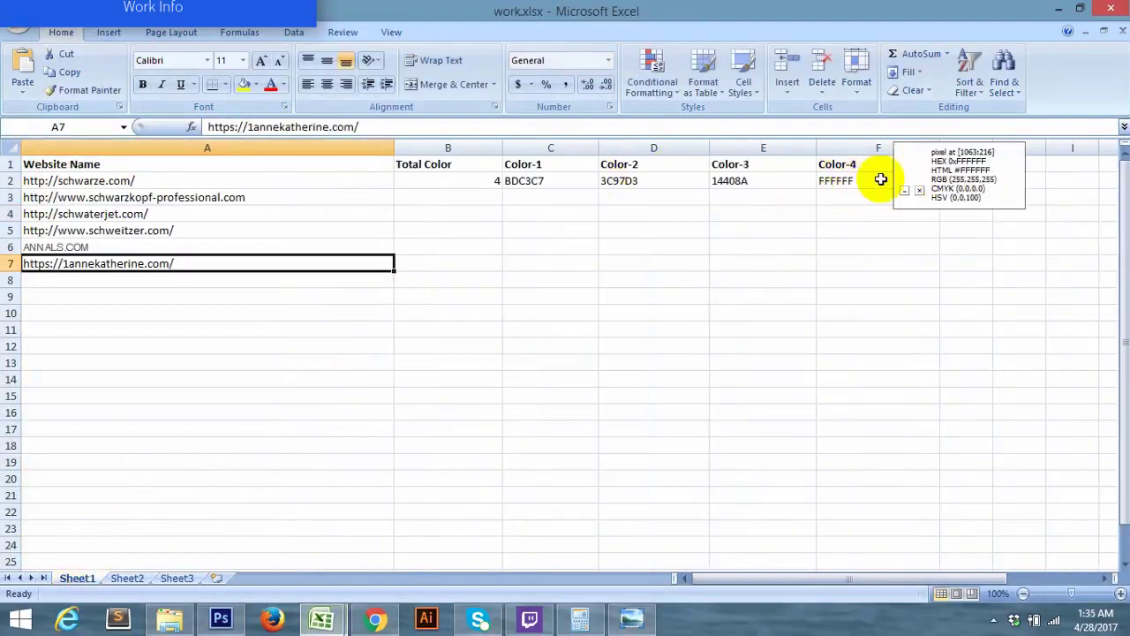
{"action": "left_click", "coordinate": [848, 180]}
{"action": "type", "text": "0"}
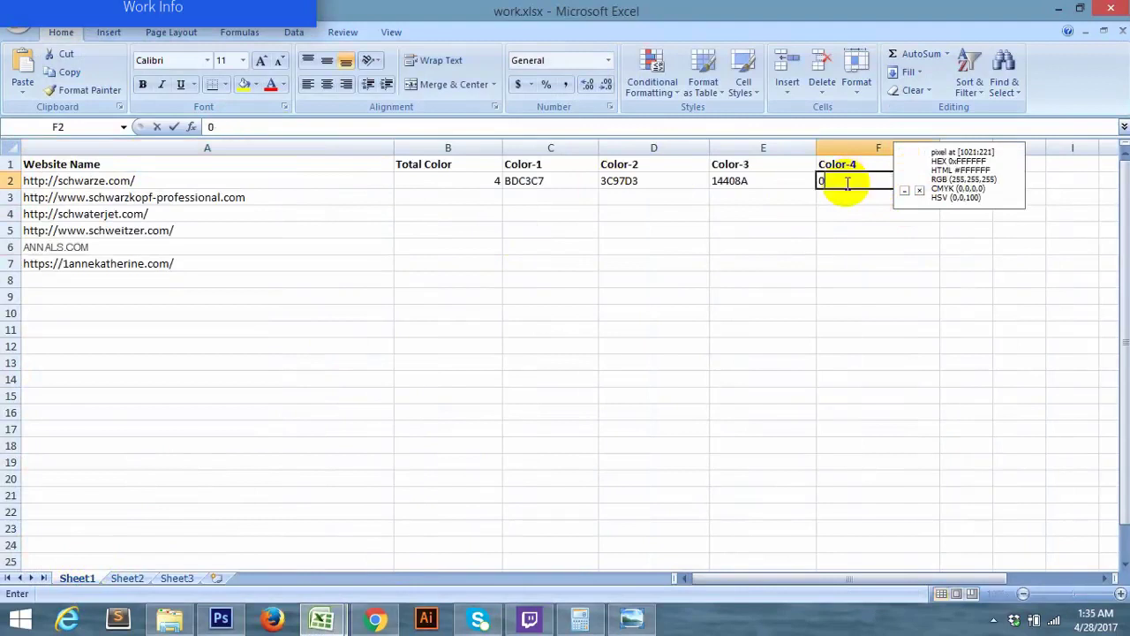
{"action": "type", "text": "0000"}
{"action": "left_click", "coordinate": [770, 198]}
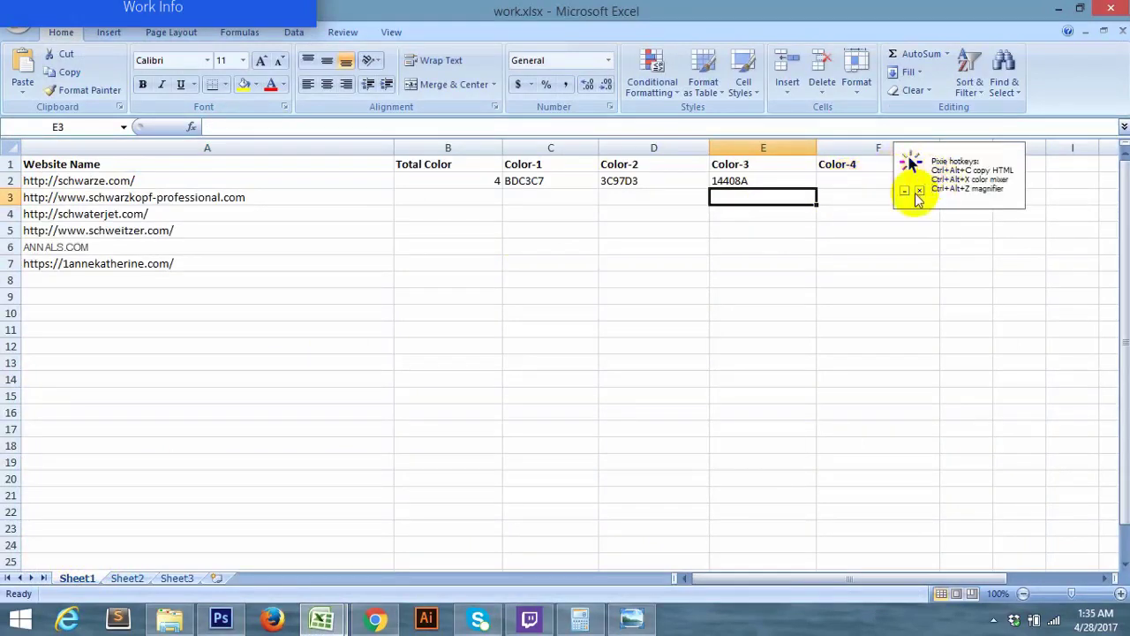
{"action": "left_click_drag", "start_coordinate": [923, 163], "coordinate": [981, 236]}
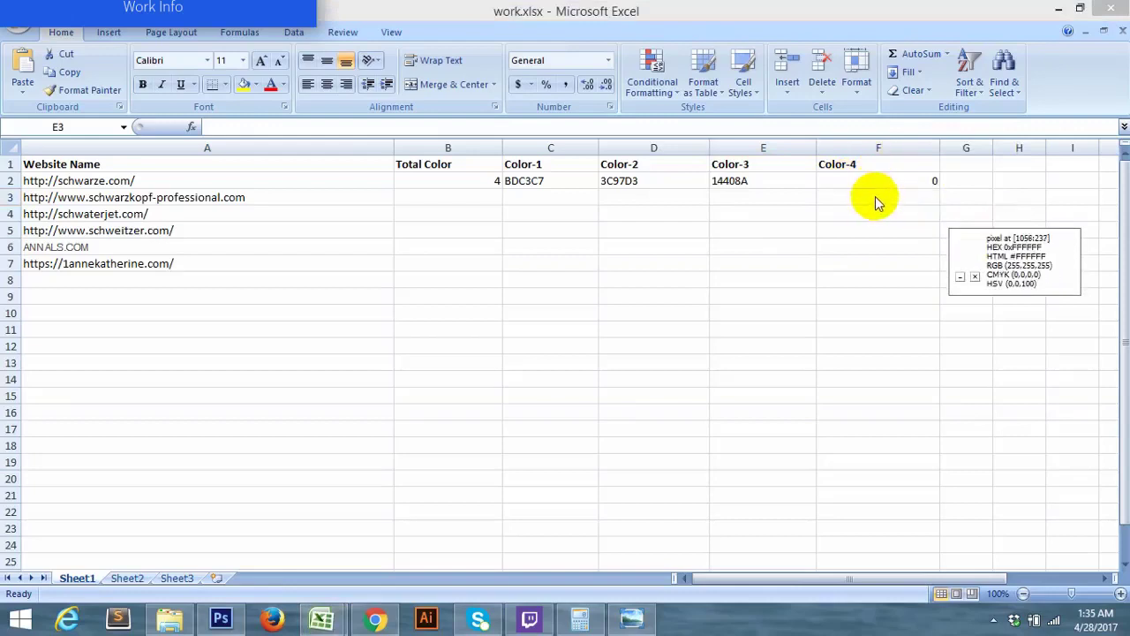
{"action": "key", "text": "alt+Tab"}
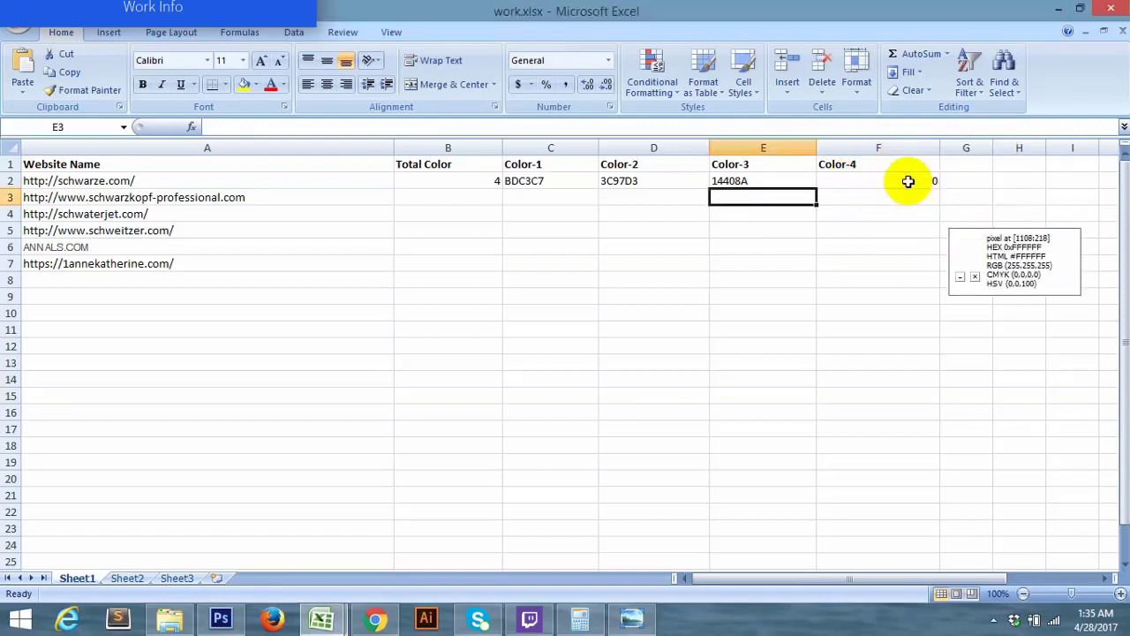
{"action": "left_click", "coordinate": [904, 183]}
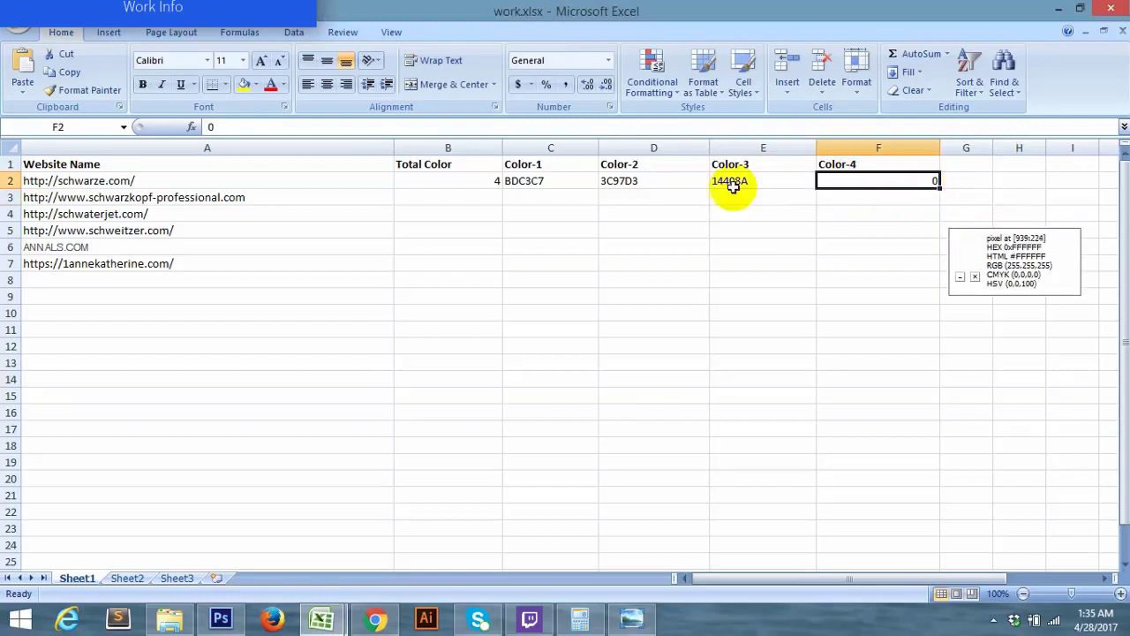
Return to Photoshop, save the blackened logo to .aia-aerospac.png and close the document
{"action": "left_click", "coordinate": [222, 618]}
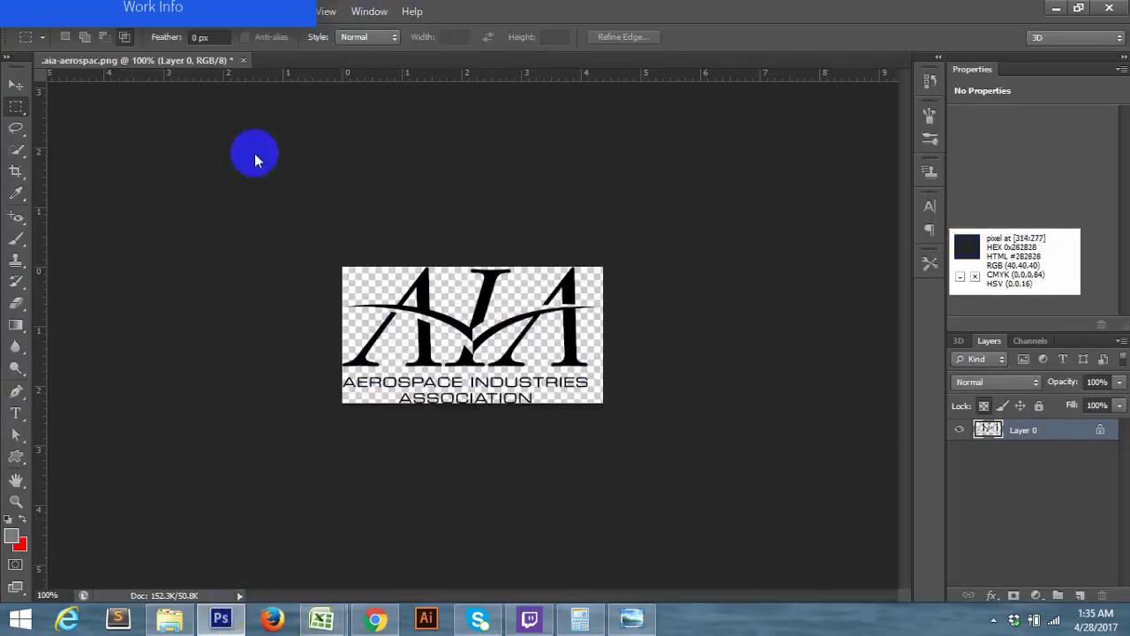
{"action": "left_click", "coordinate": [243, 60]}
{"action": "left_click", "coordinate": [640, 244]}
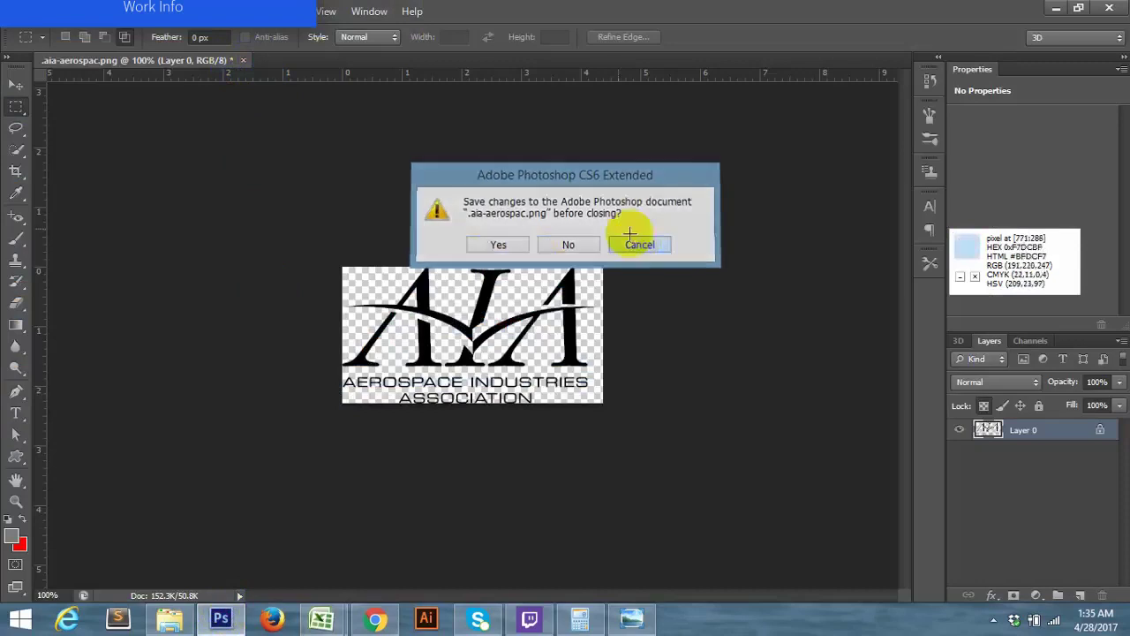
{"action": "left_click", "coordinate": [34, 10]}
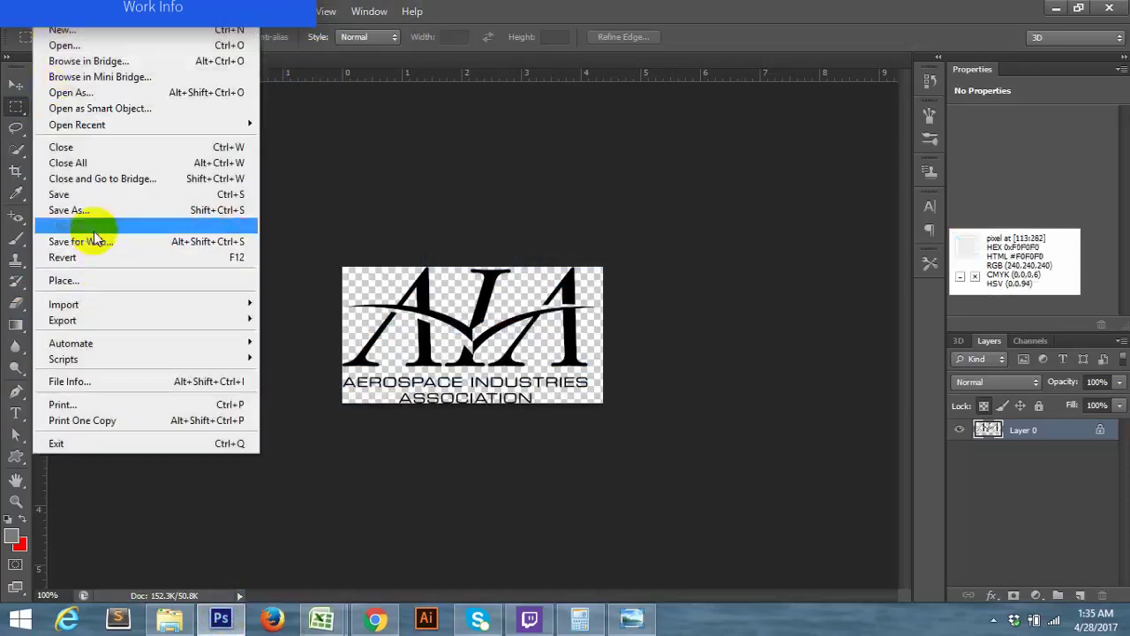
{"action": "left_click", "coordinate": [371, 232]}
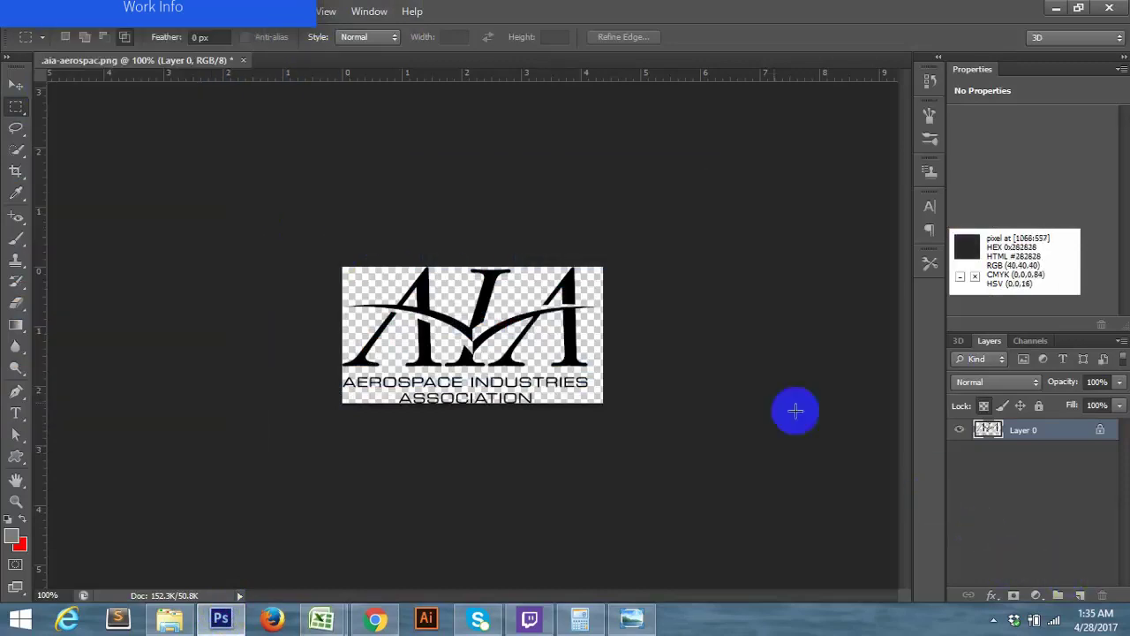
{"action": "left_click", "coordinate": [609, 344]}
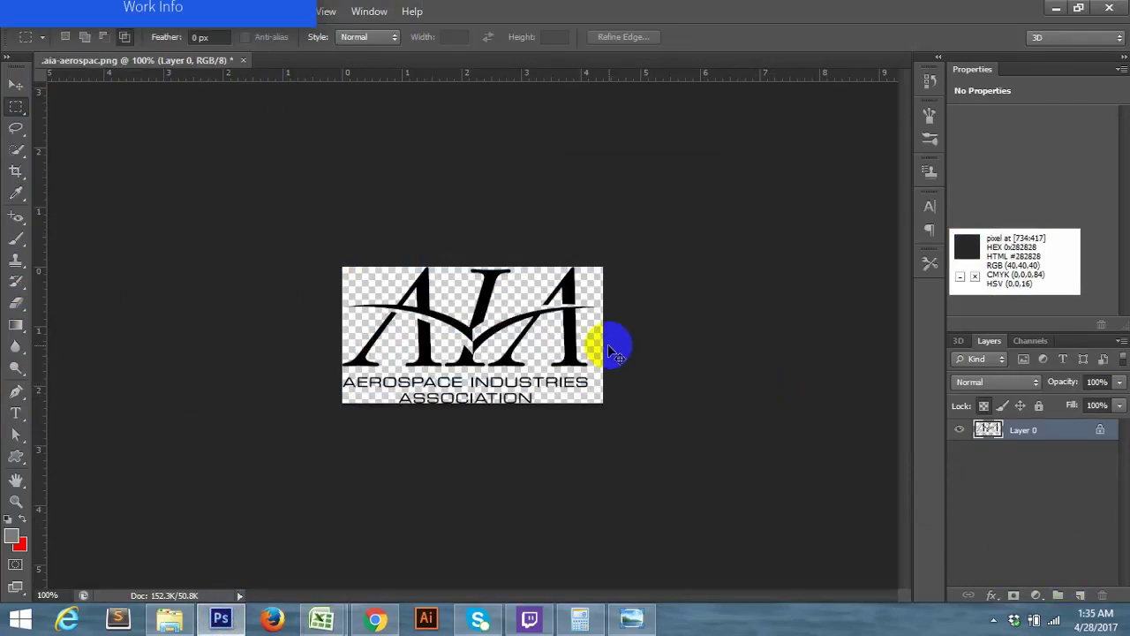
{"action": "key", "text": "ctrl+s"}
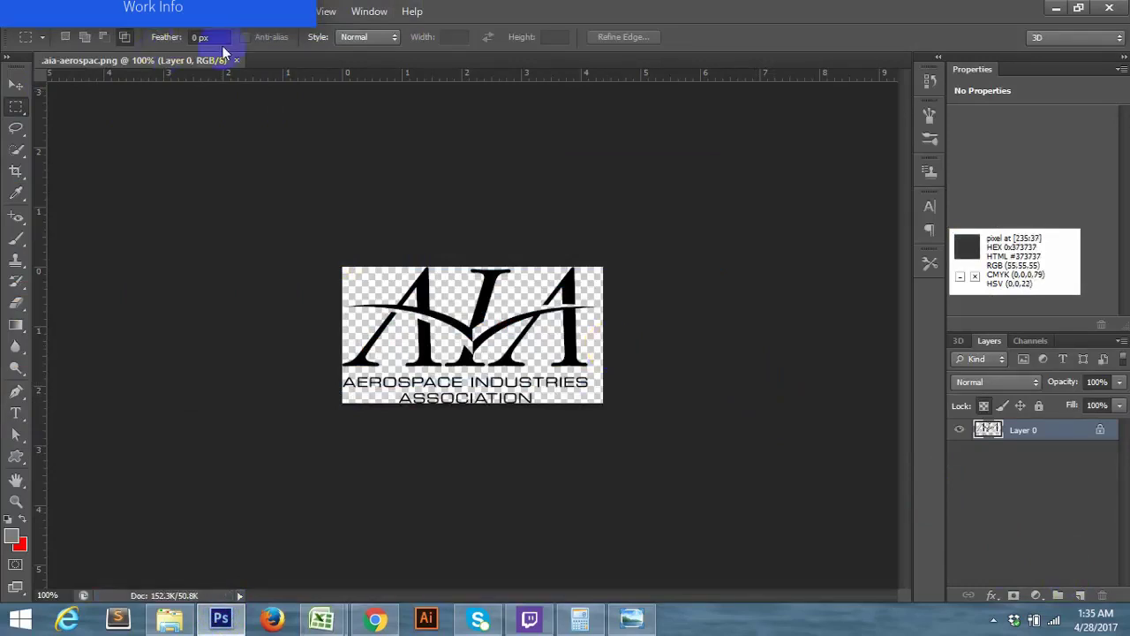
{"action": "left_click", "coordinate": [236, 61]}
Preview the saved .aia-aerospac.png in the "image" folder and open 1 (1).jpg from there in Photoshop
{"action": "left_click", "coordinate": [169, 618]}
{"action": "left_click", "coordinate": [283, 168]}
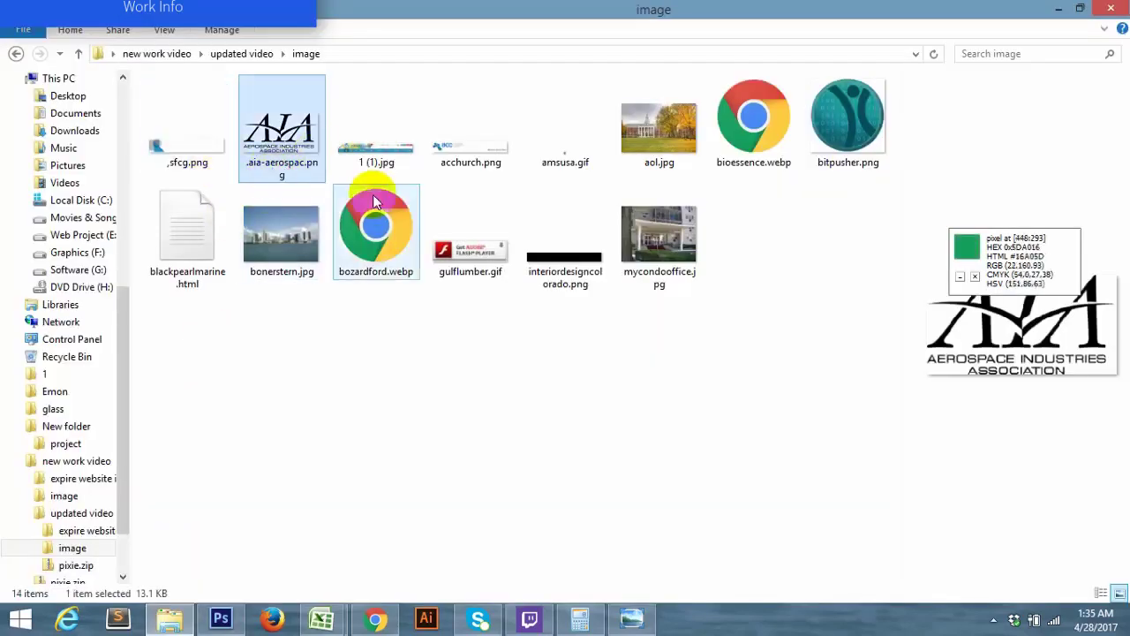
{"action": "left_click", "coordinate": [373, 157]}
{"action": "left_click_drag", "start_coordinate": [372, 157], "coordinate": [519, 258]}
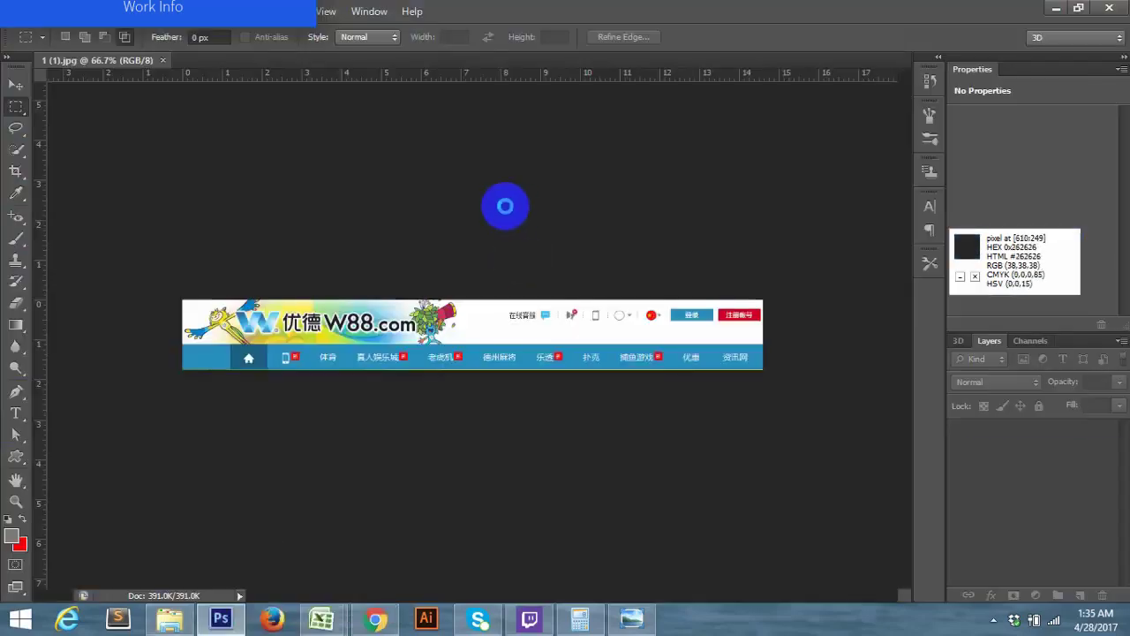
{"action": "left_click", "coordinate": [311, 344]}
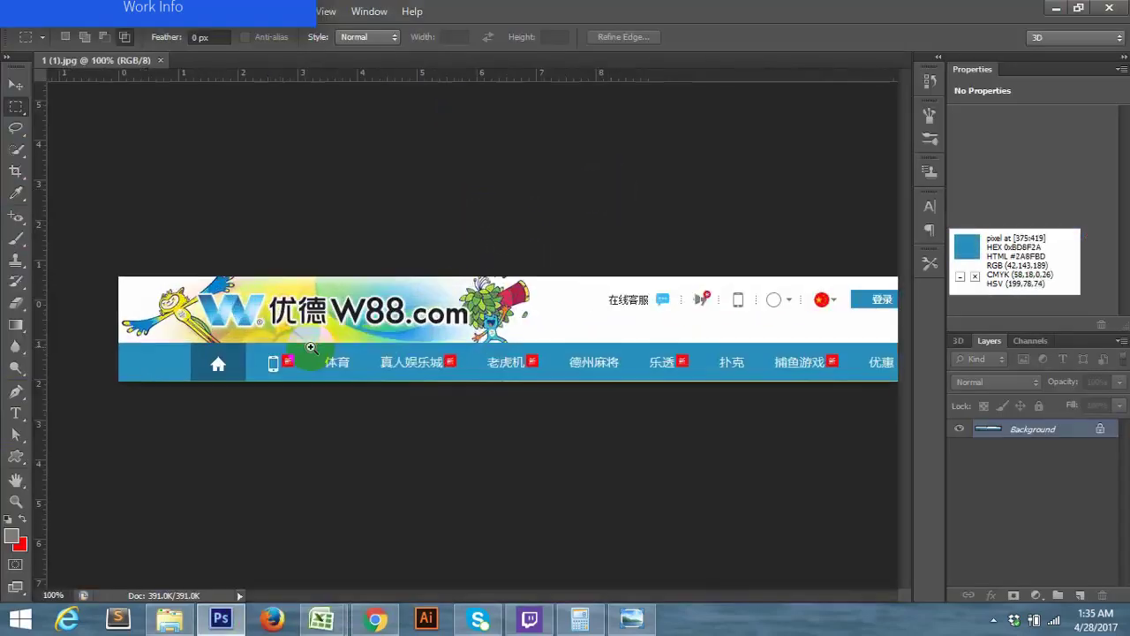
Crop 1 (1).jpg to the W88.com logo banner, cutting off the blue navigation bar and the area beside the logo
{"action": "right_click", "coordinate": [15, 107]}
{"action": "left_click", "coordinate": [51, 105]}
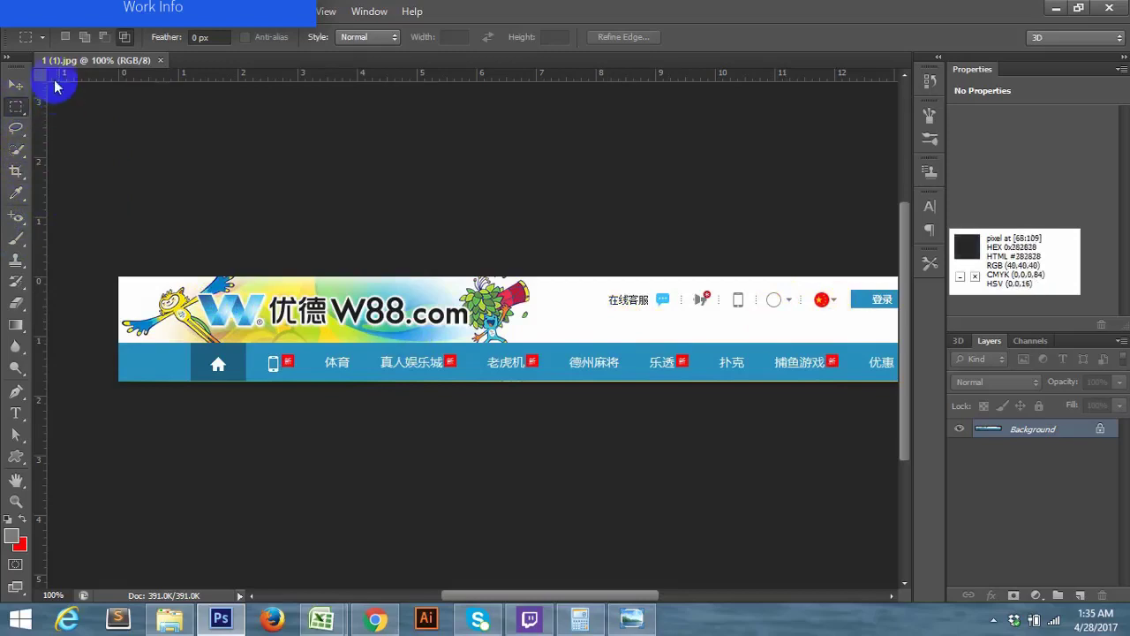
{"action": "left_click", "coordinate": [15, 170]}
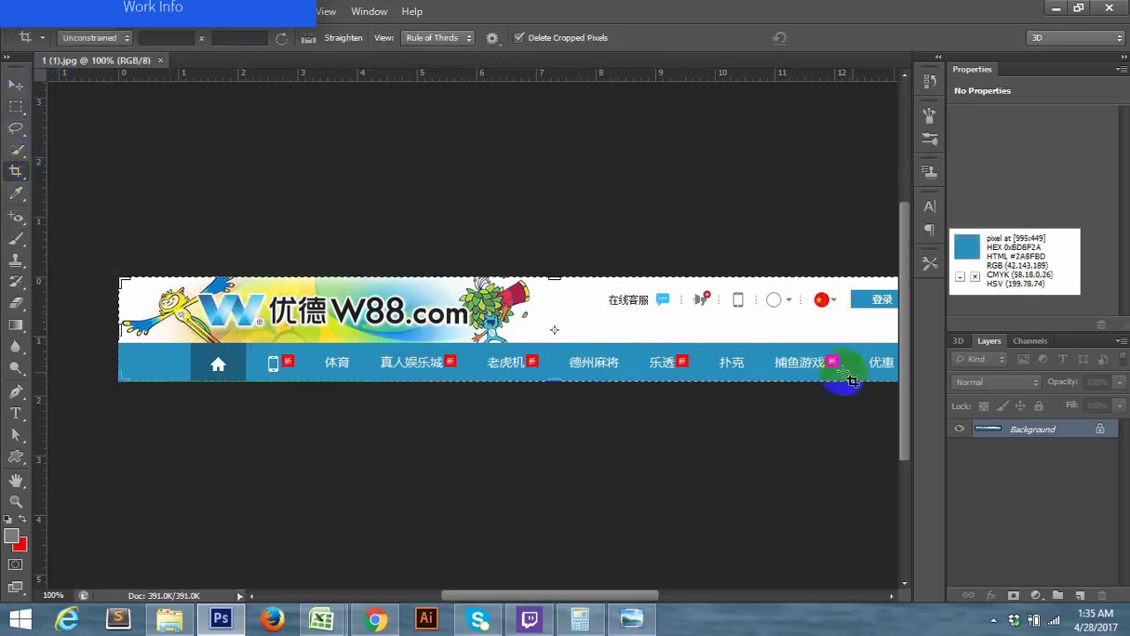
{"action": "key", "text": "ctrl+minus"}
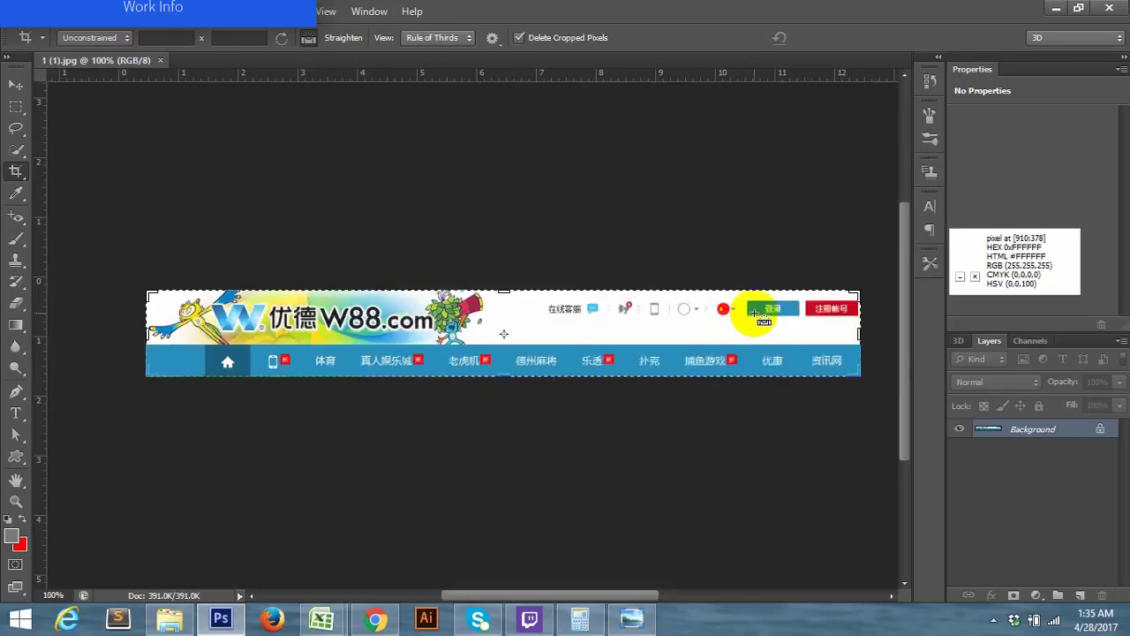
{"action": "left_click_drag", "start_coordinate": [759, 334], "coordinate": [612, 358]}
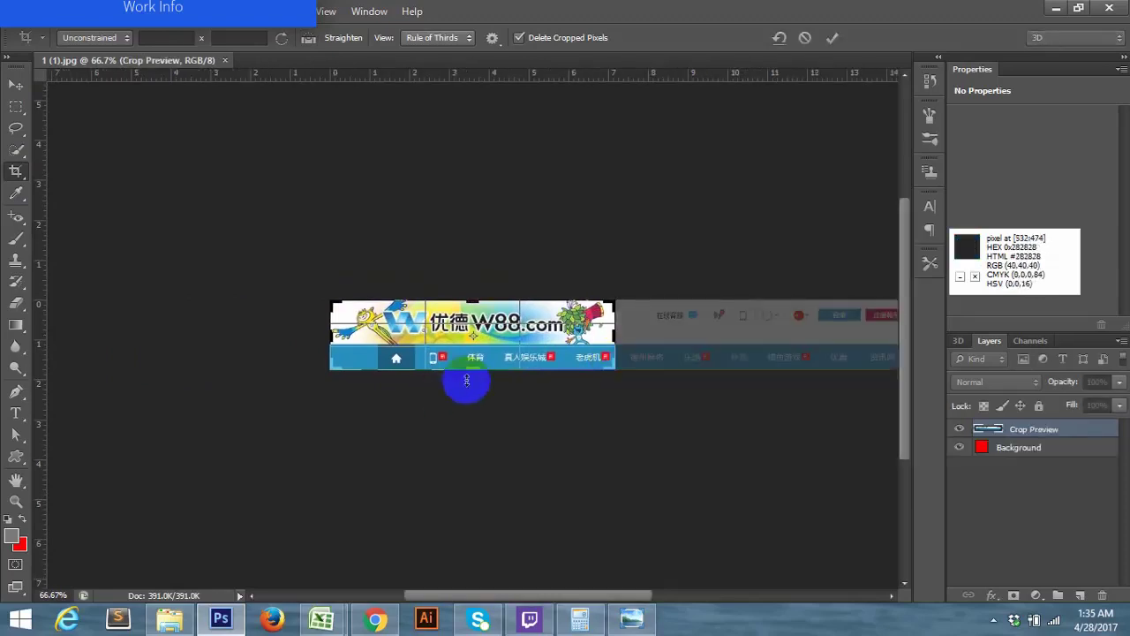
{"action": "left_click_drag", "start_coordinate": [467, 371], "coordinate": [469, 356]}
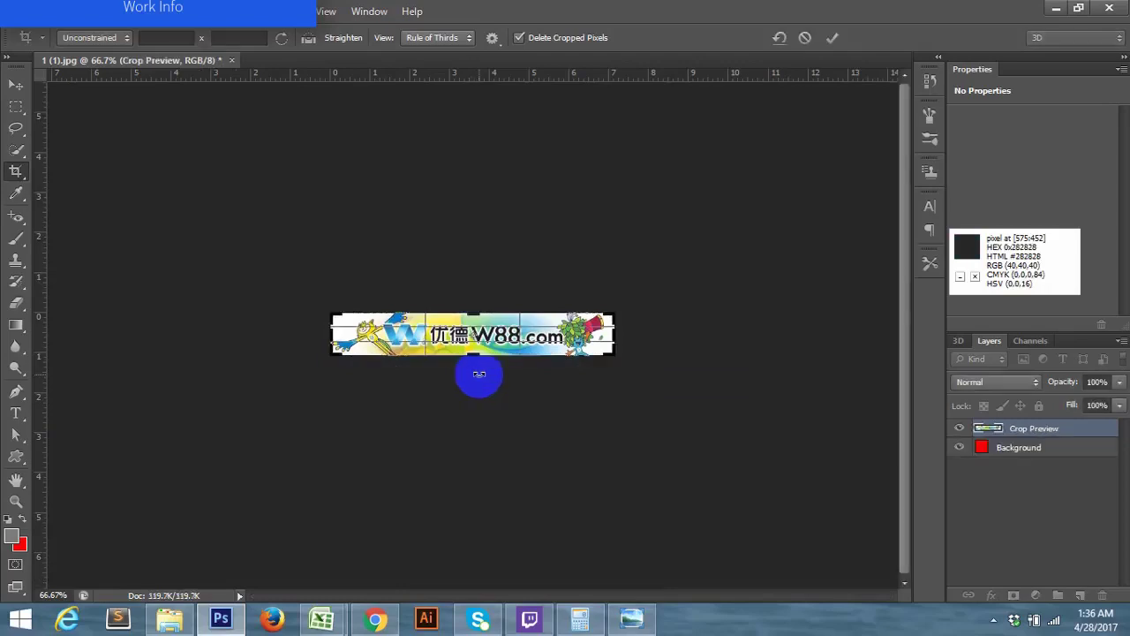
{"action": "left_click", "coordinate": [7, 83]}
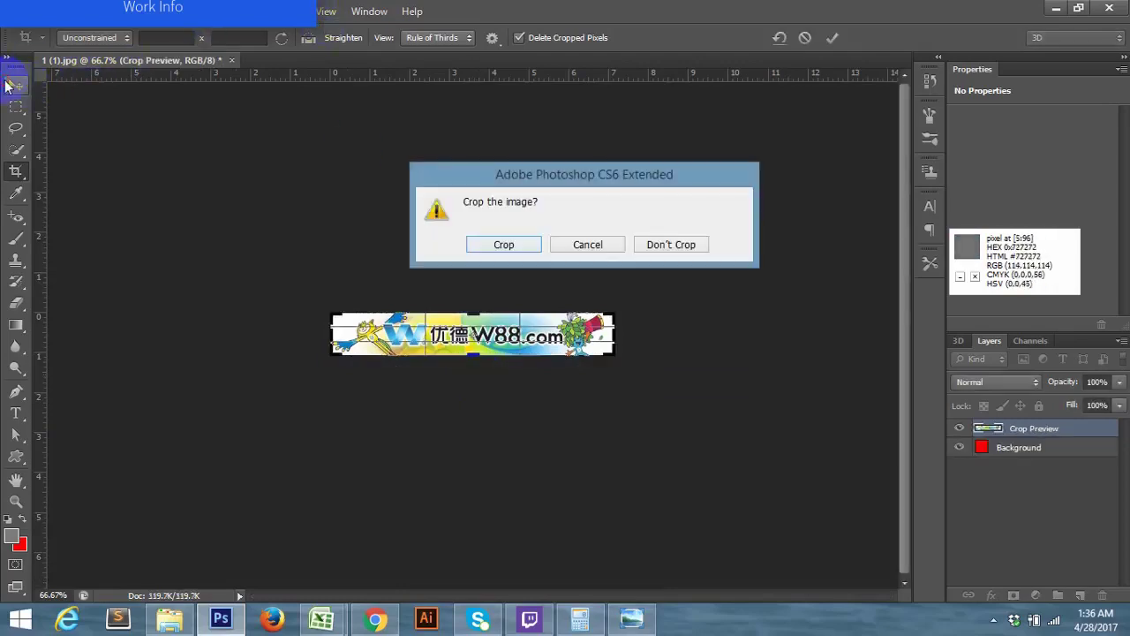
{"action": "left_click", "coordinate": [586, 245]}
{"action": "key", "text": "Return"}
{"action": "left_click", "coordinate": [15, 84]}
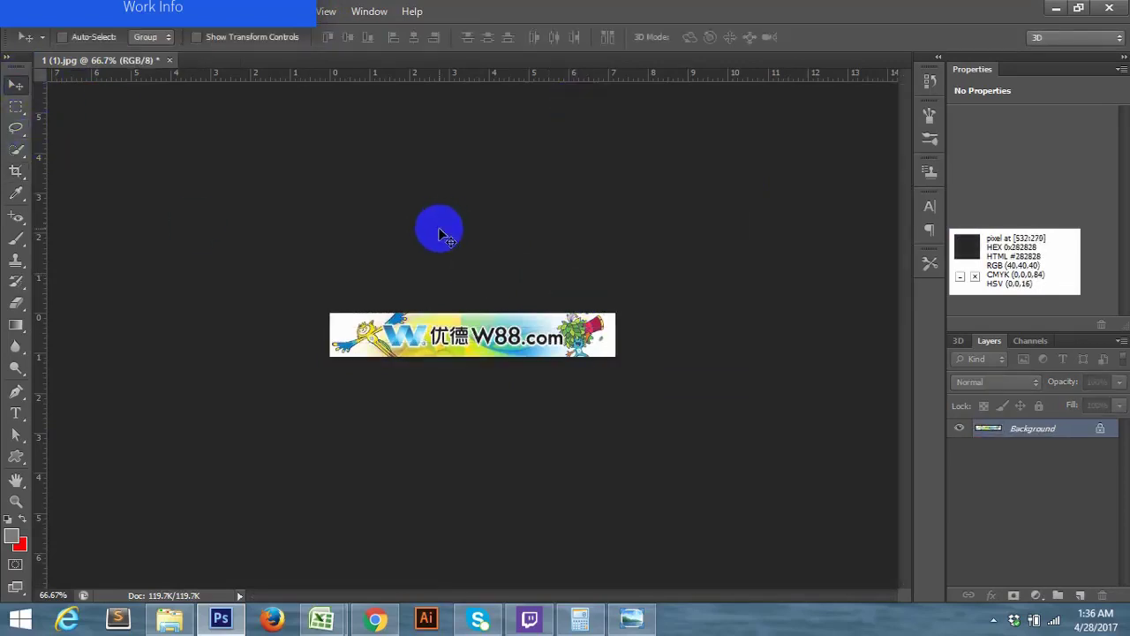
Save and close the cropped 1 (1).jpg and check its preview in the "image" folder
{"action": "key", "text": "ctrl+w"}
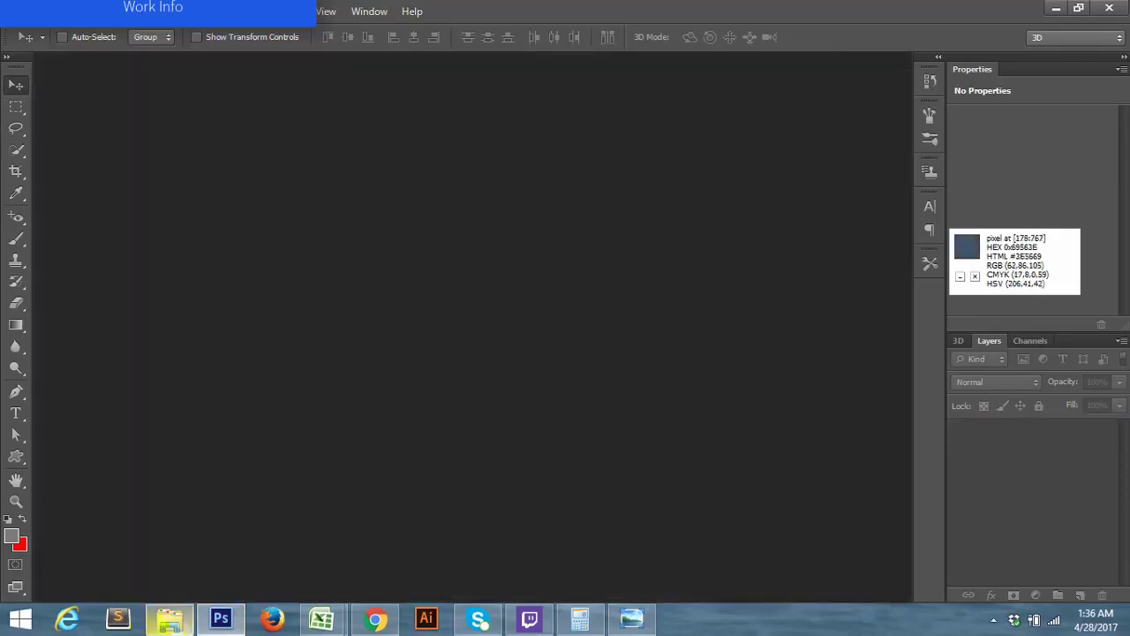
{"action": "left_click", "coordinate": [167, 618]}
{"action": "left_click", "coordinate": [385, 157]}
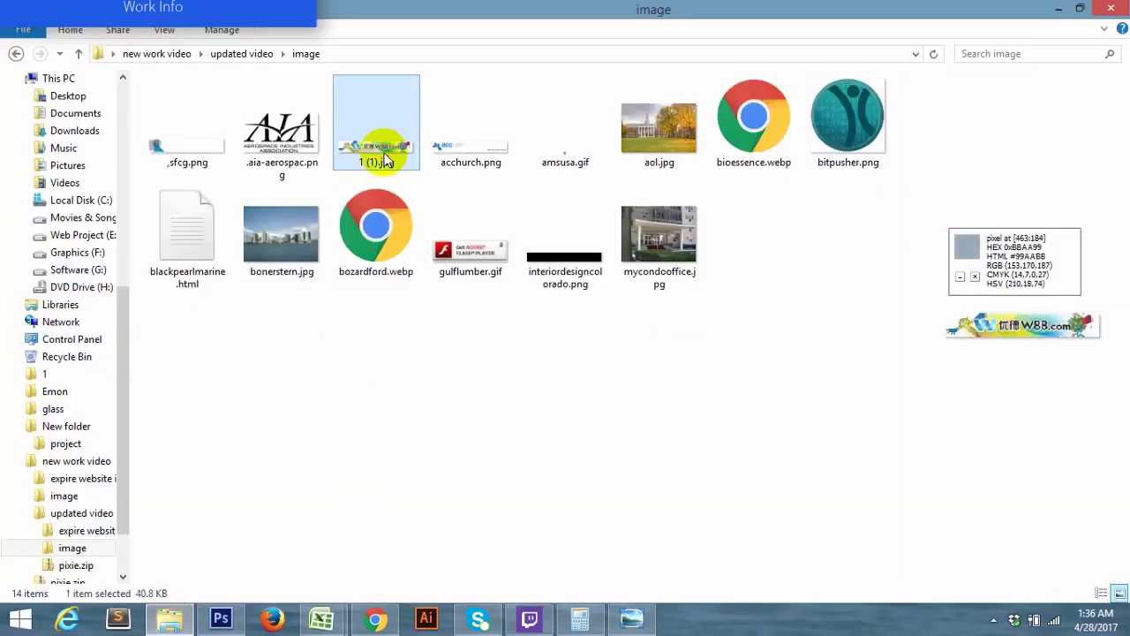
{"action": "left_click", "coordinate": [462, 404]}
Open acchurch.png in Photoshop and crop it to the acc Arlington Countryside Church logo, cutting off the "Worship, Grow, Serve" tagline area
{"action": "left_click_drag", "start_coordinate": [469, 159], "coordinate": [474, 308]}
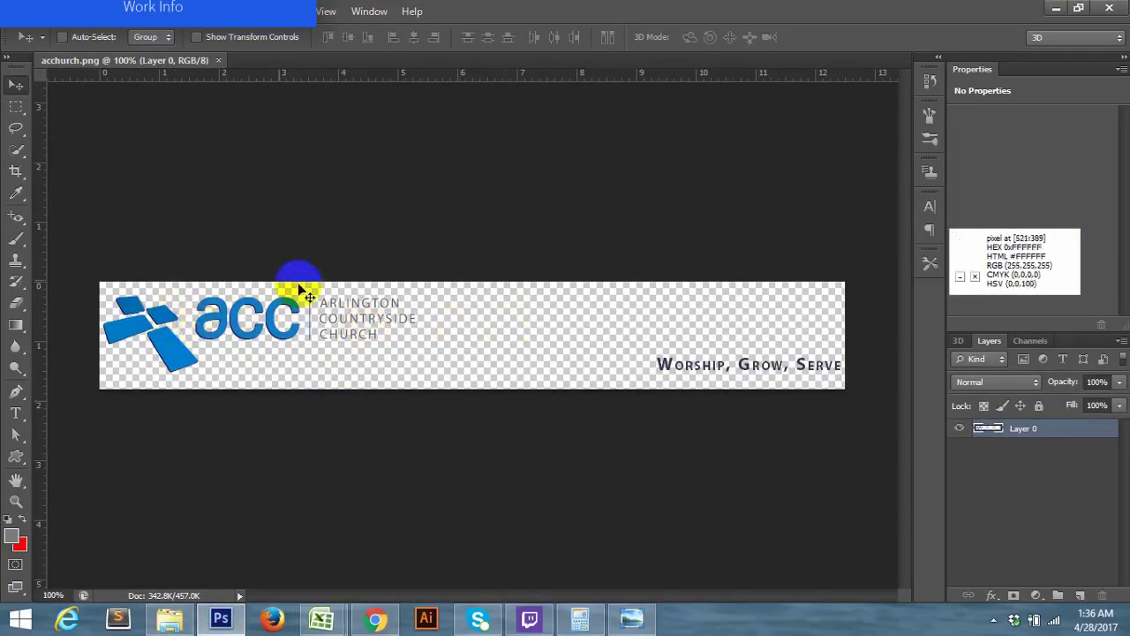
{"action": "left_click", "coordinate": [20, 176]}
{"action": "left_click_drag", "start_coordinate": [845, 336], "coordinate": [630, 340]}
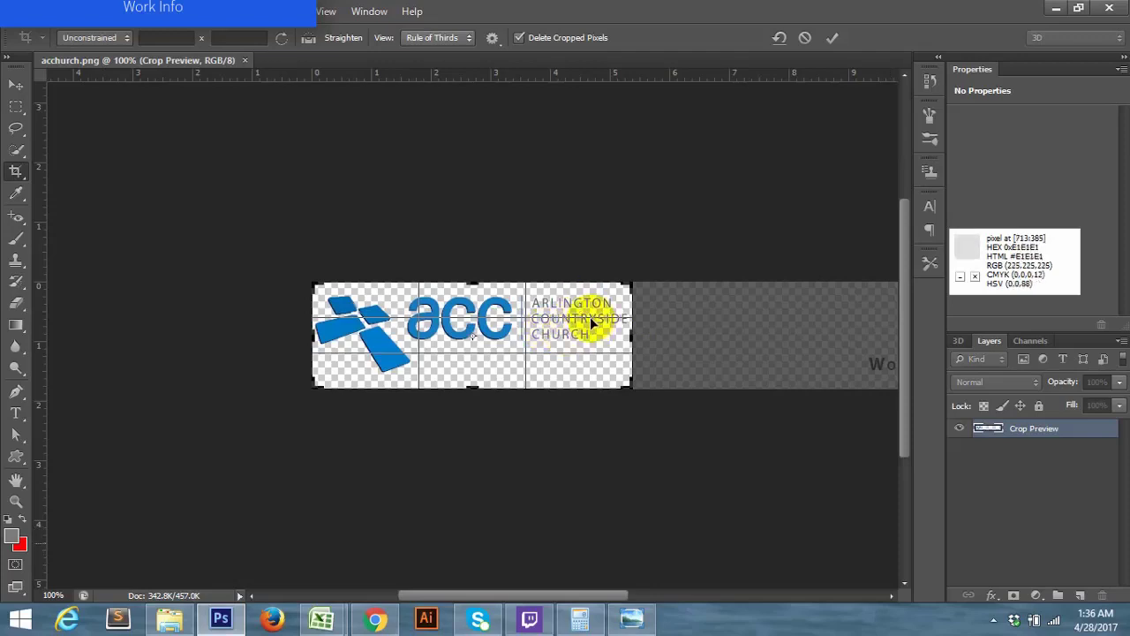
{"action": "double_click", "coordinate": [592, 324]}
{"action": "left_click", "coordinate": [16, 84]}
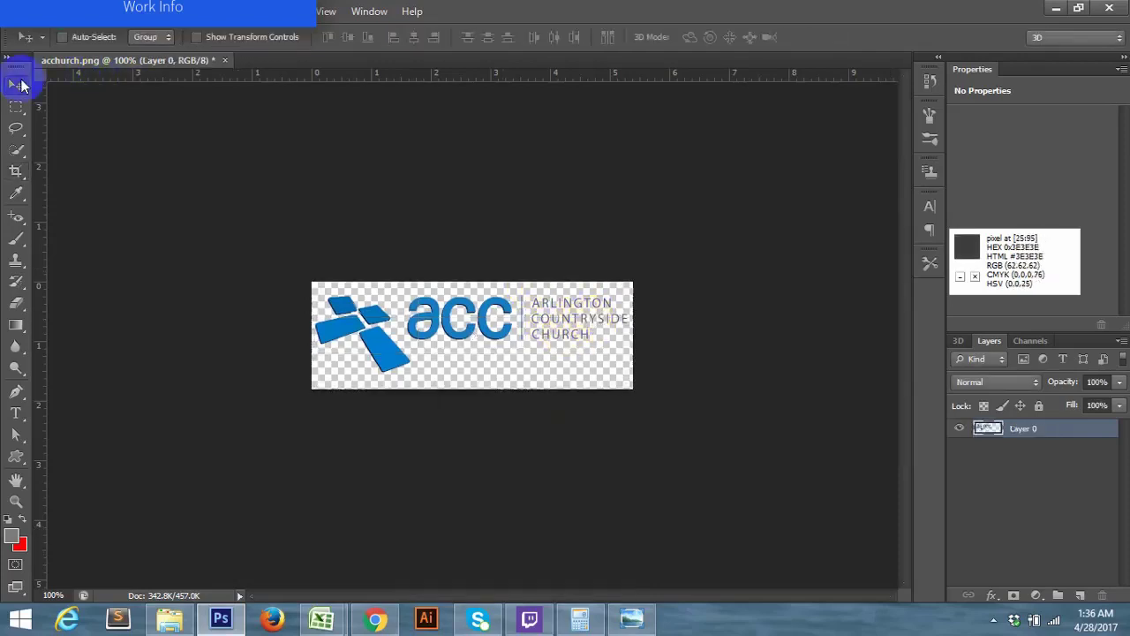
Save and close the cropped acchurch.png and return to the "image" folder
{"action": "left_click", "coordinate": [224, 60]}
{"action": "left_click", "coordinate": [157, 615]}
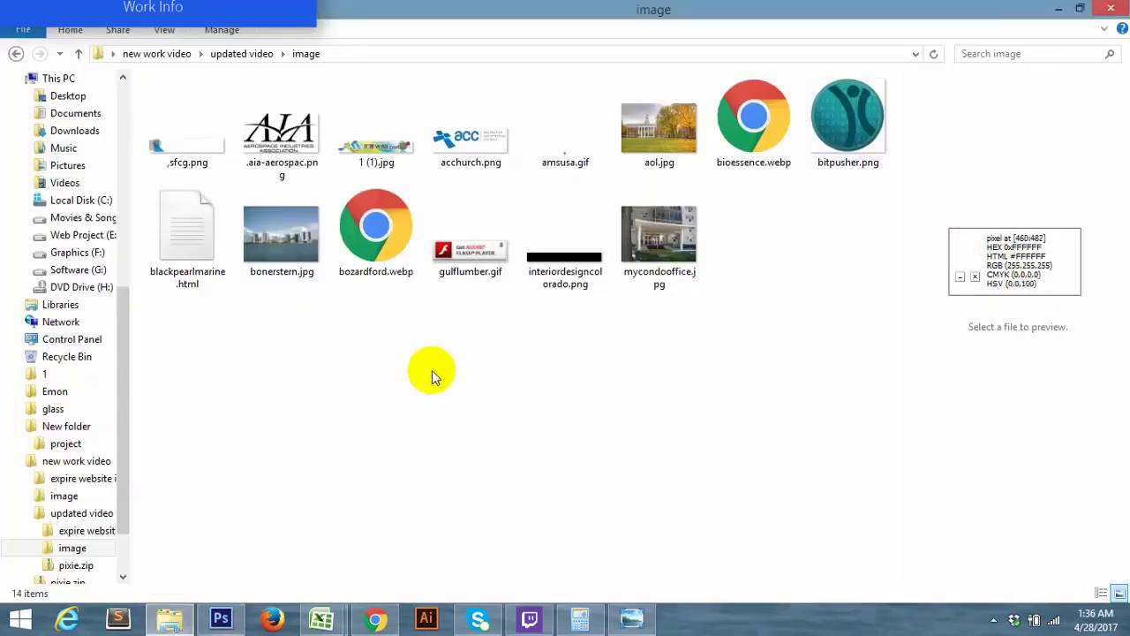
Preview the other saved files in the "image" folder, from amsusa.gif to mycondooffice.jpg, checking whether each is a usable website logo
{"action": "left_click", "coordinate": [568, 158]}
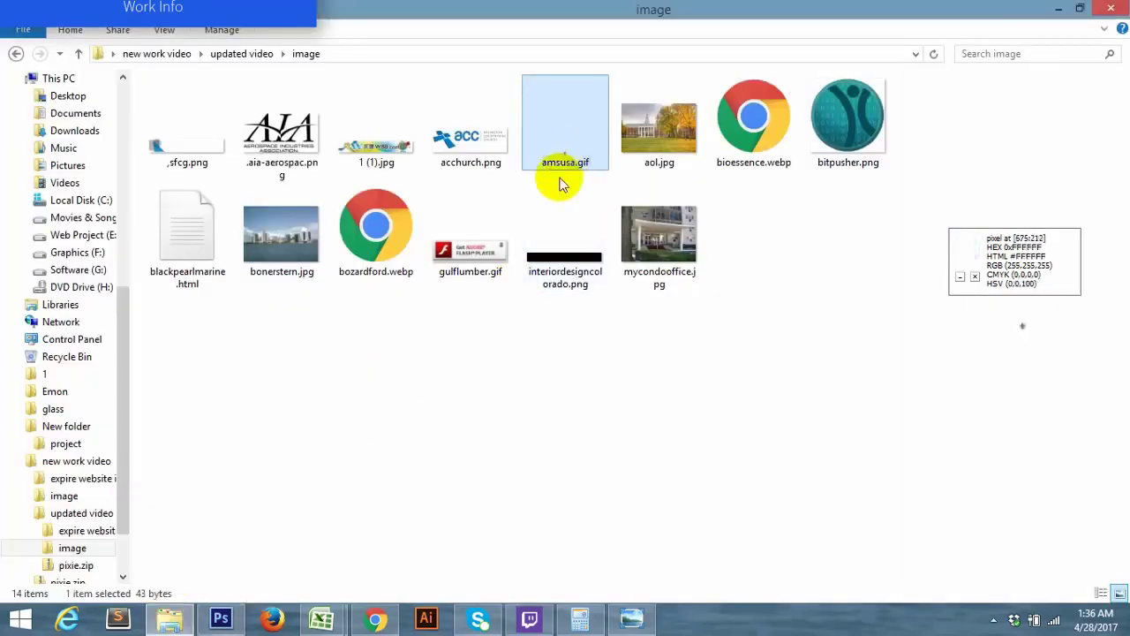
{"action": "left_click", "coordinate": [667, 150]}
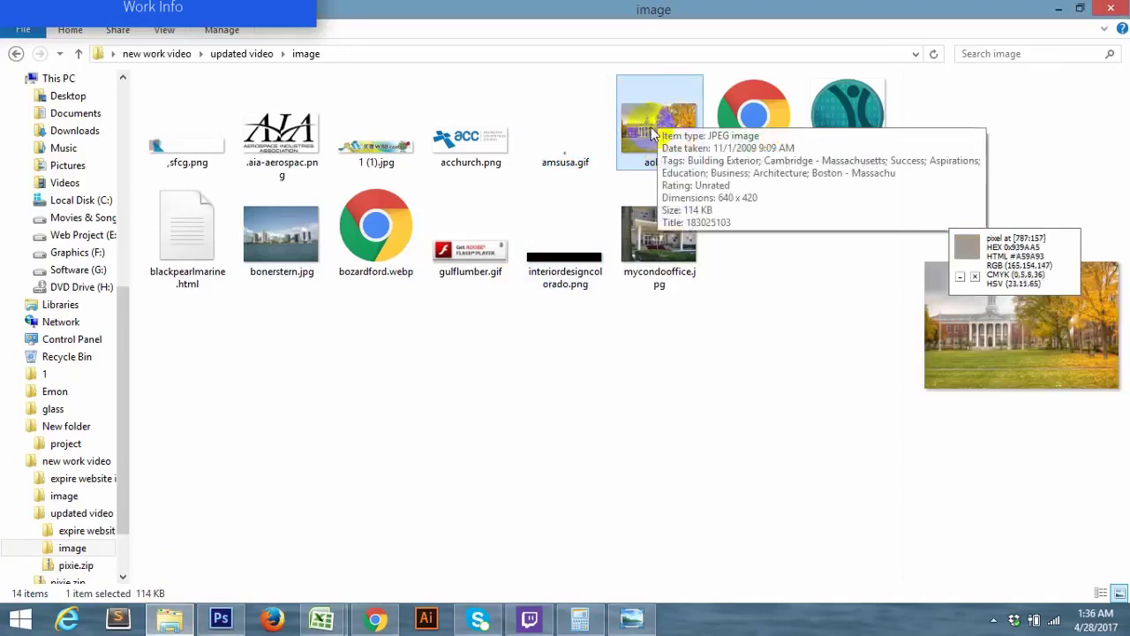
{"action": "left_click", "coordinate": [563, 156]}
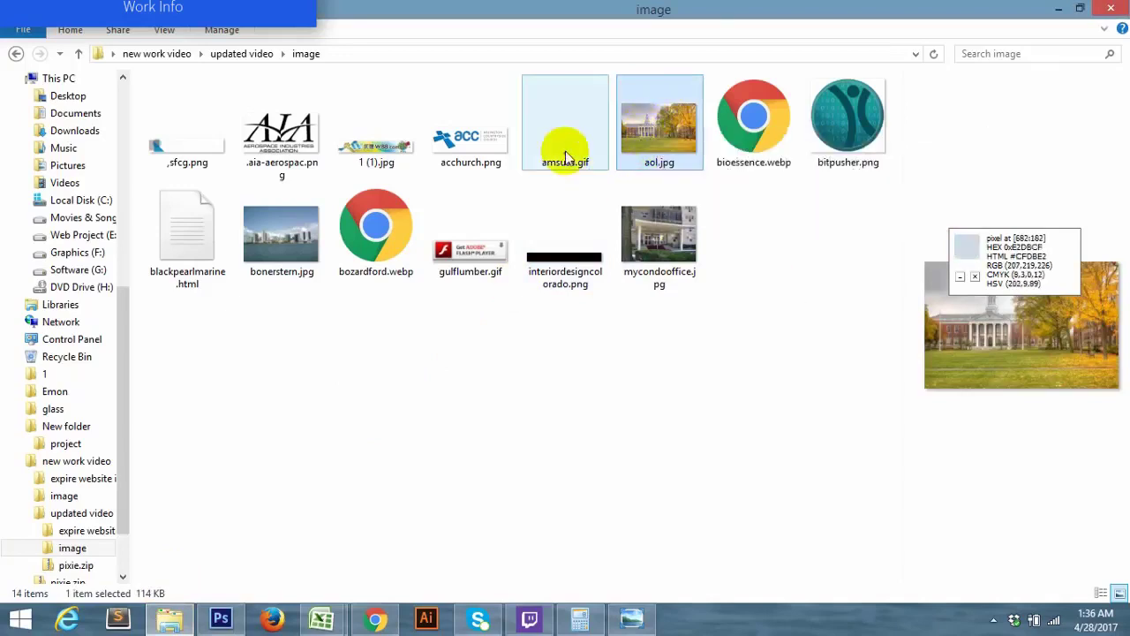
{"action": "left_click", "coordinate": [663, 154]}
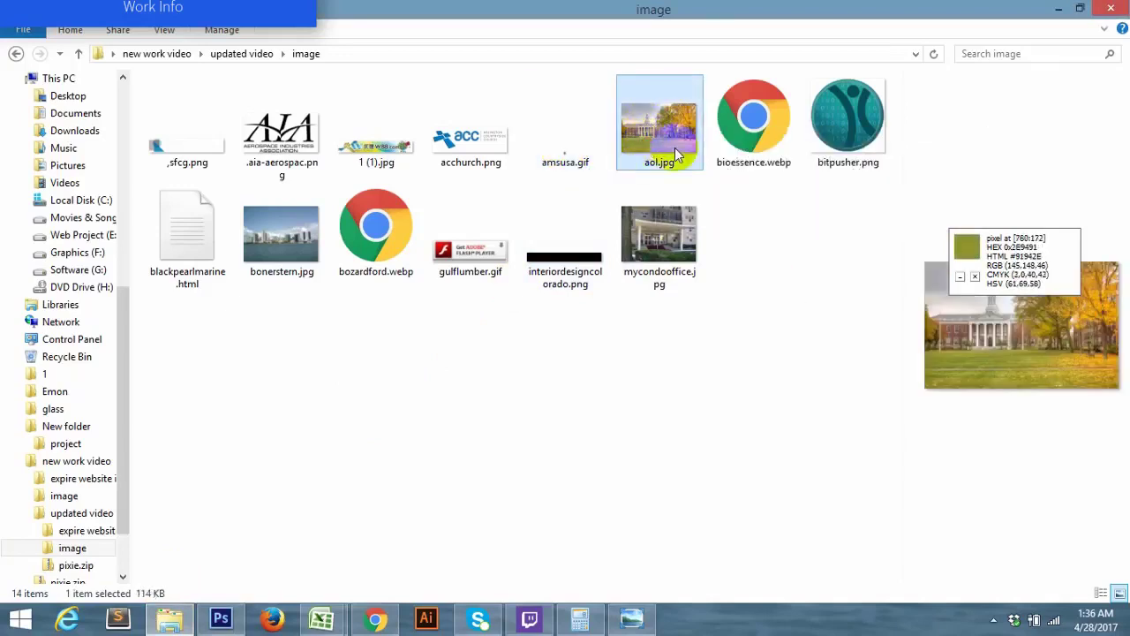
{"action": "left_click", "coordinate": [749, 157]}
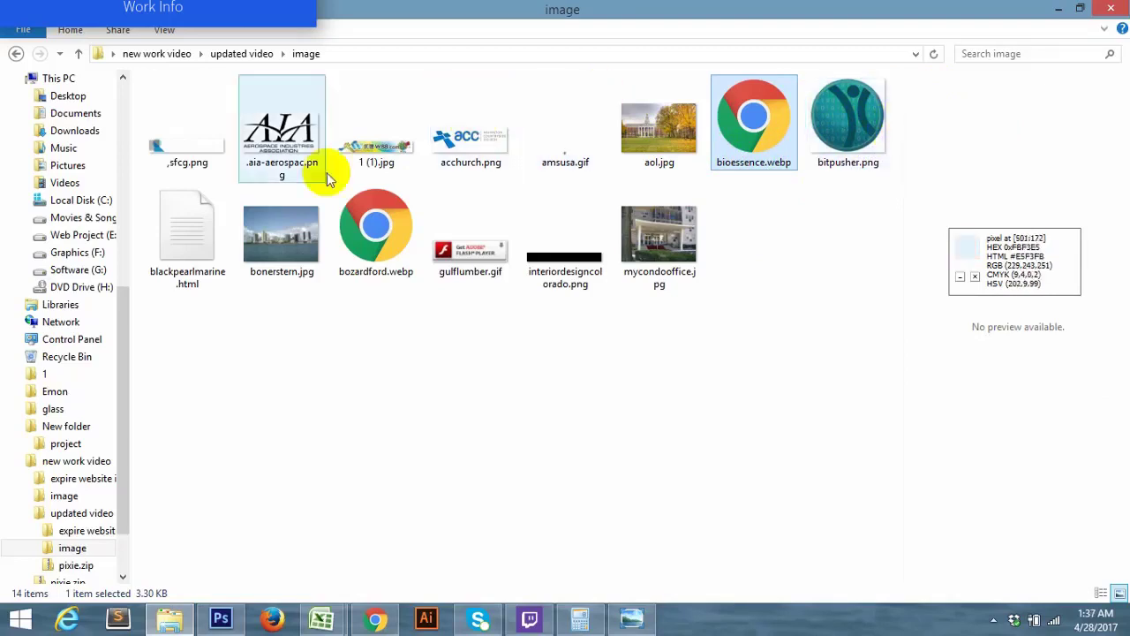
{"action": "left_click", "coordinate": [192, 243]}
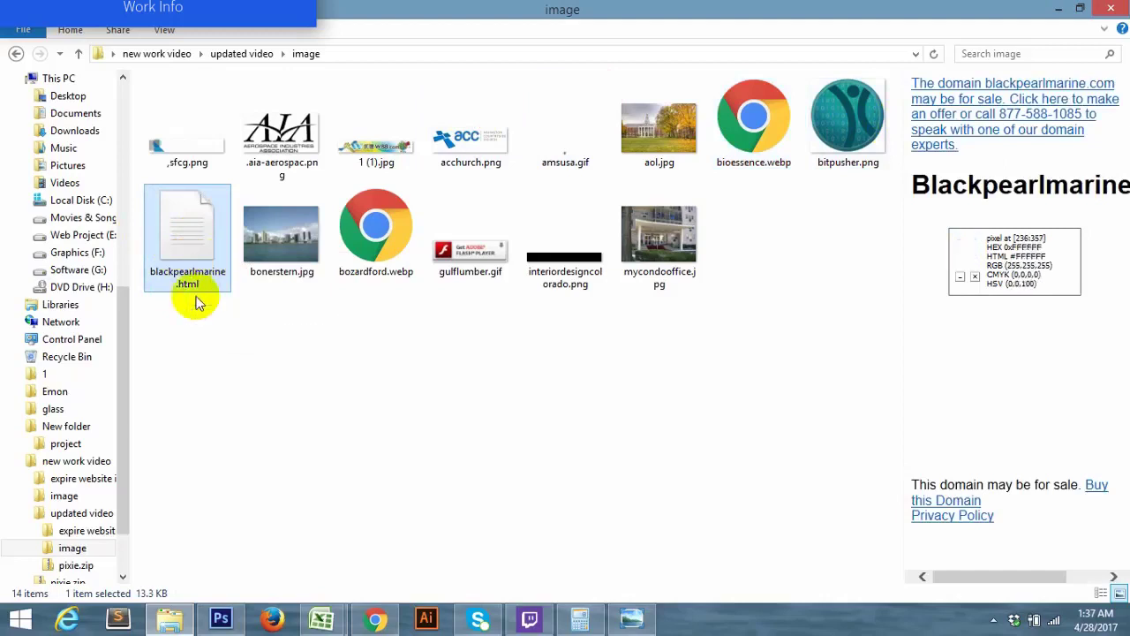
{"action": "left_click", "coordinate": [299, 225]}
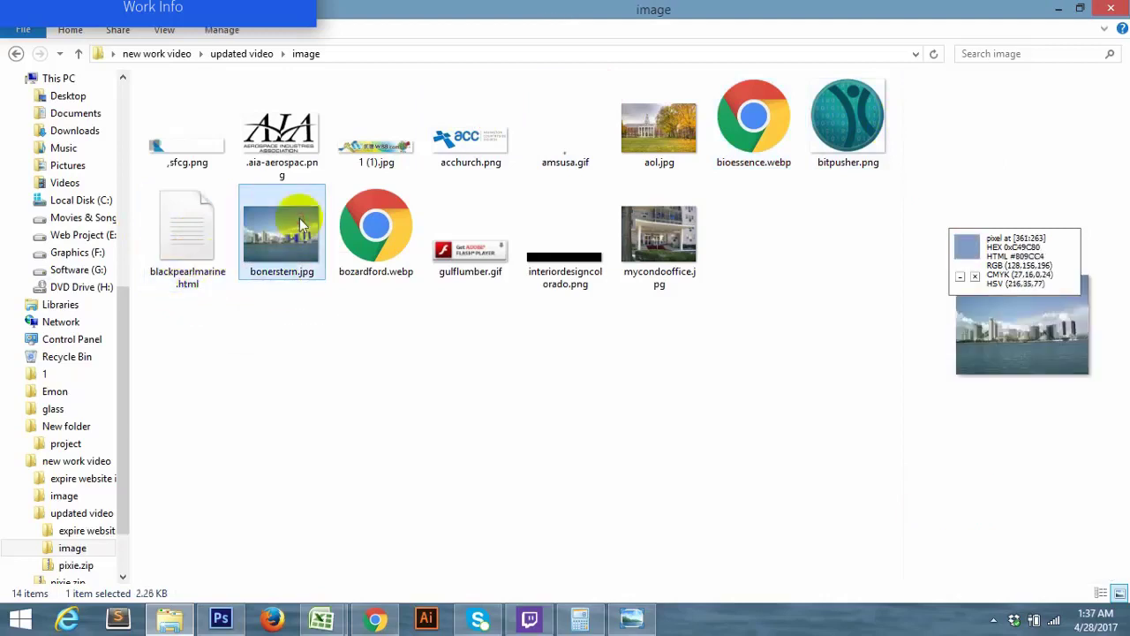
{"action": "left_click", "coordinate": [401, 256]}
{"action": "left_click", "coordinate": [482, 265]}
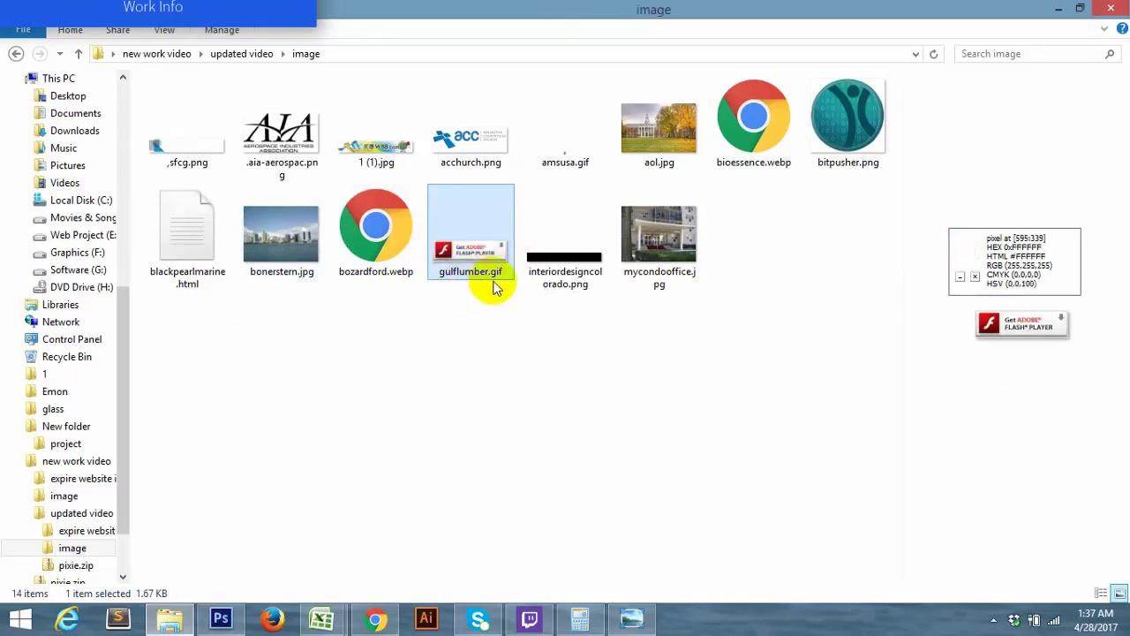
{"action": "left_click", "coordinate": [565, 277]}
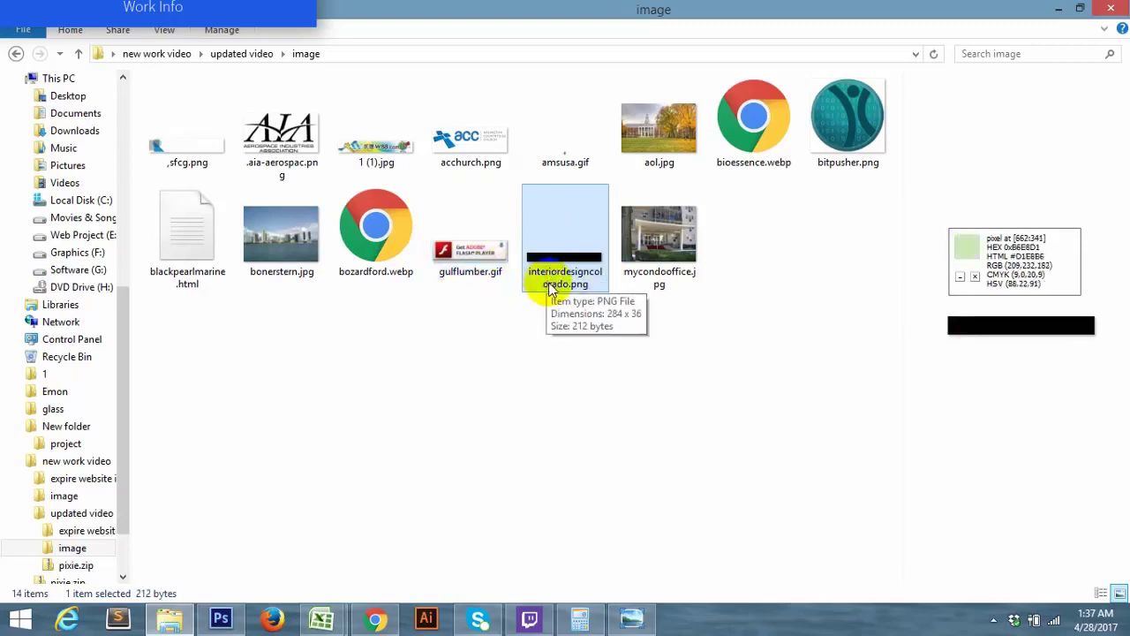
{"action": "left_click", "coordinate": [664, 272]}
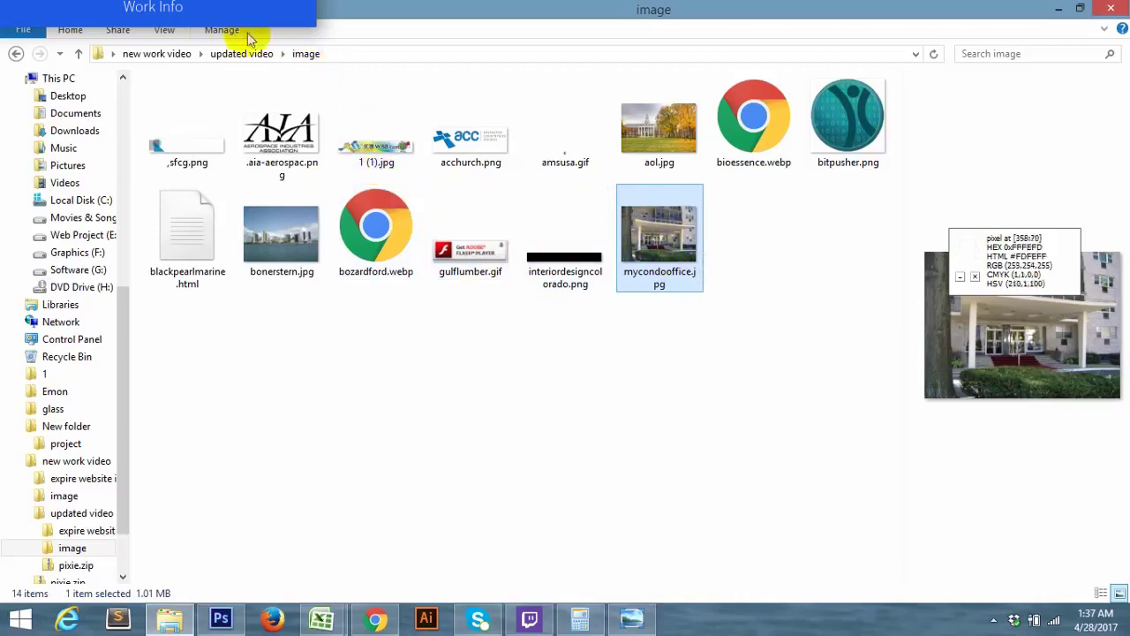
Go up to the "updated video" folder, preview work.xlsx and switch to that workbook in Excel
{"action": "left_click", "coordinate": [230, 55]}
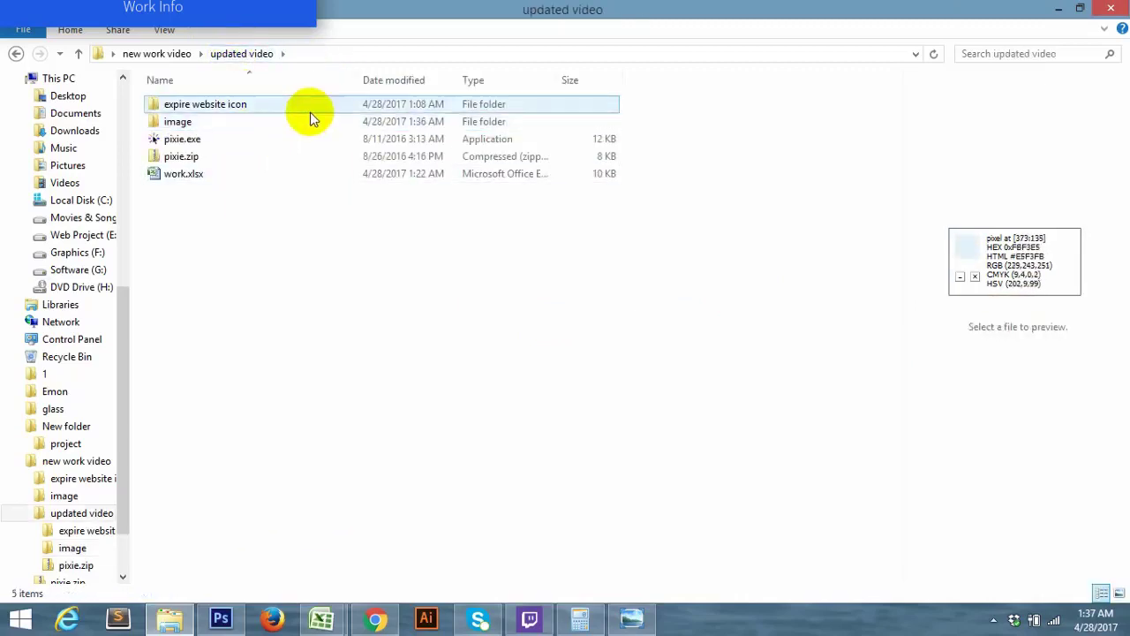
{"action": "left_click", "coordinate": [199, 174]}
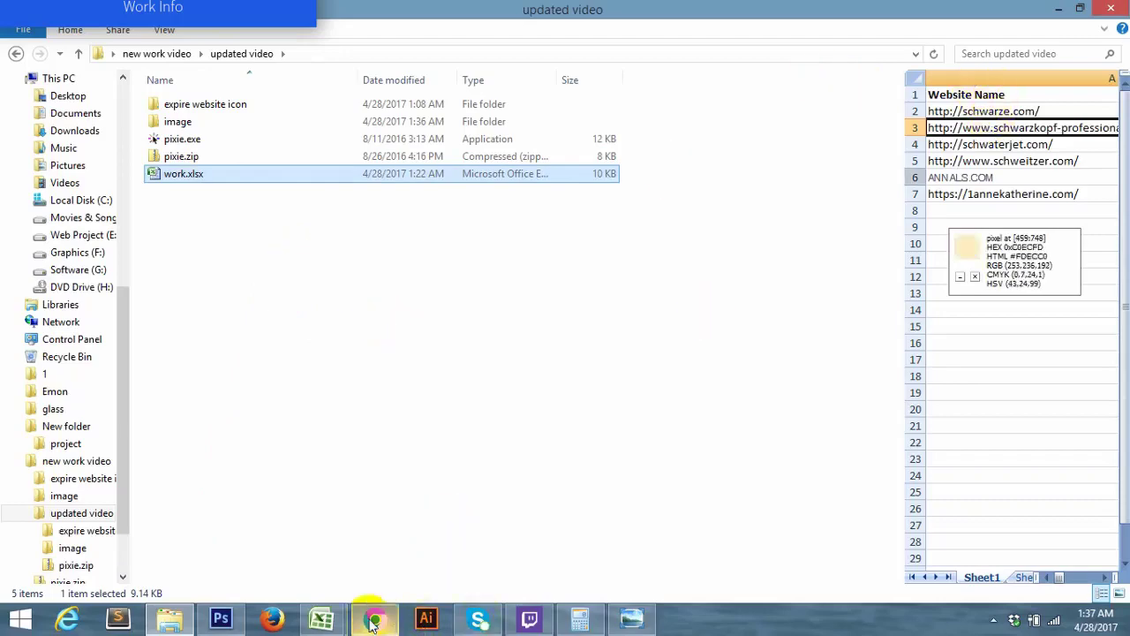
{"action": "left_click", "coordinate": [311, 606]}
{"action": "mouse_move", "coordinate": [311, 605]}
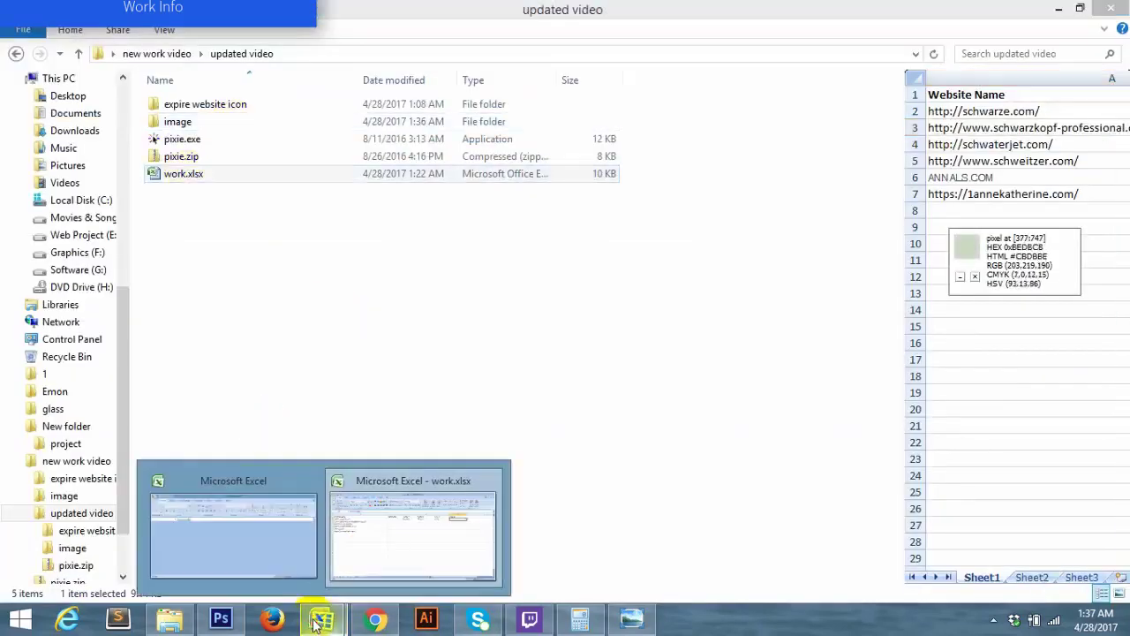
{"action": "left_click", "coordinate": [371, 543]}
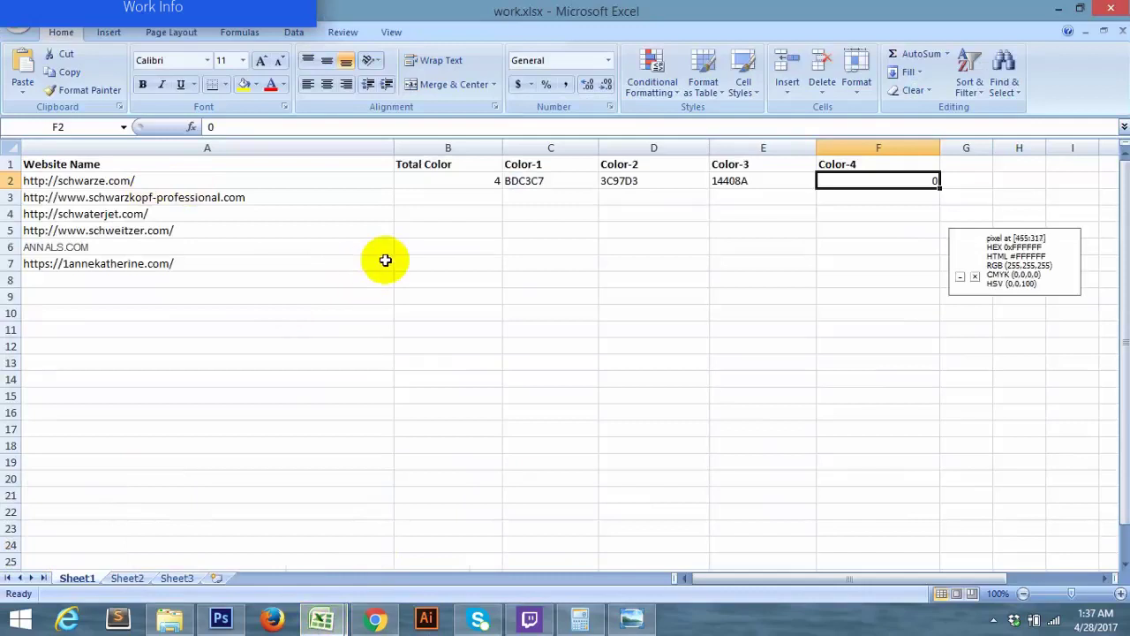